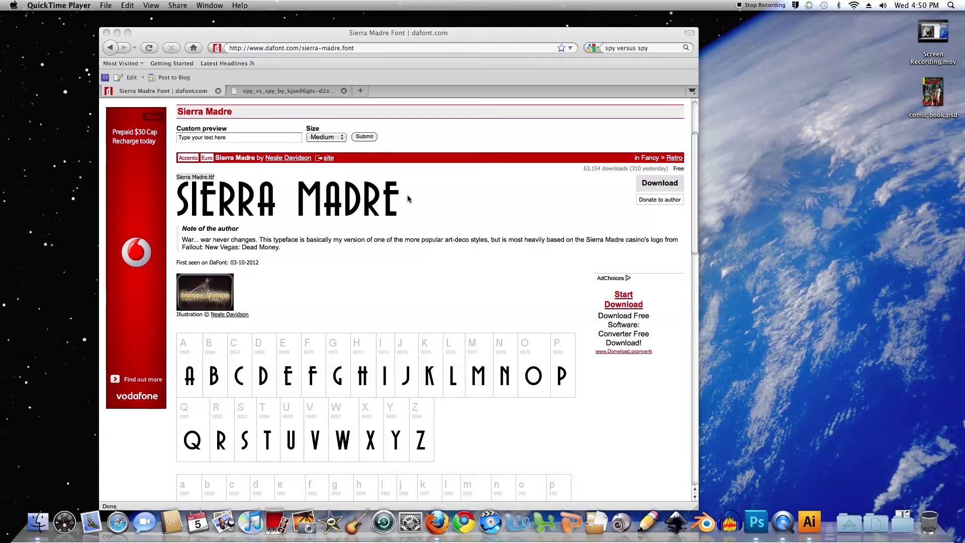
# Step: View the Spy vs Spy reference image open in the browser, and minimize the browser window
pyautogui.click(317, 91)
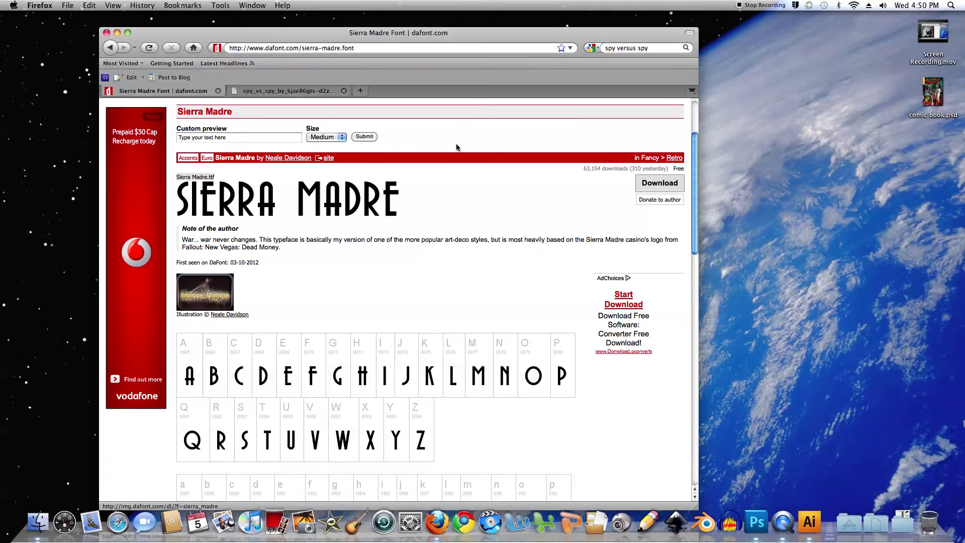
pyautogui.click(315, 94)
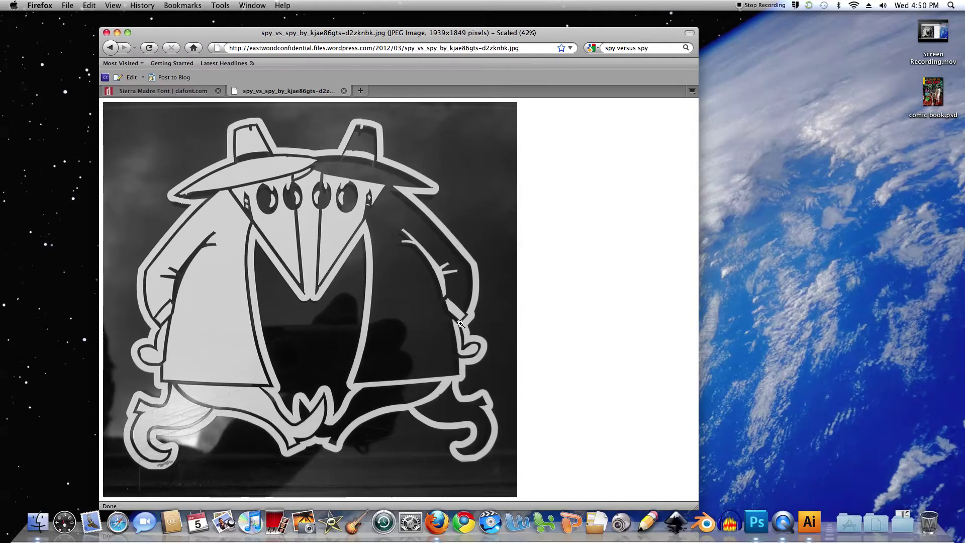
pyautogui.click(117, 33)
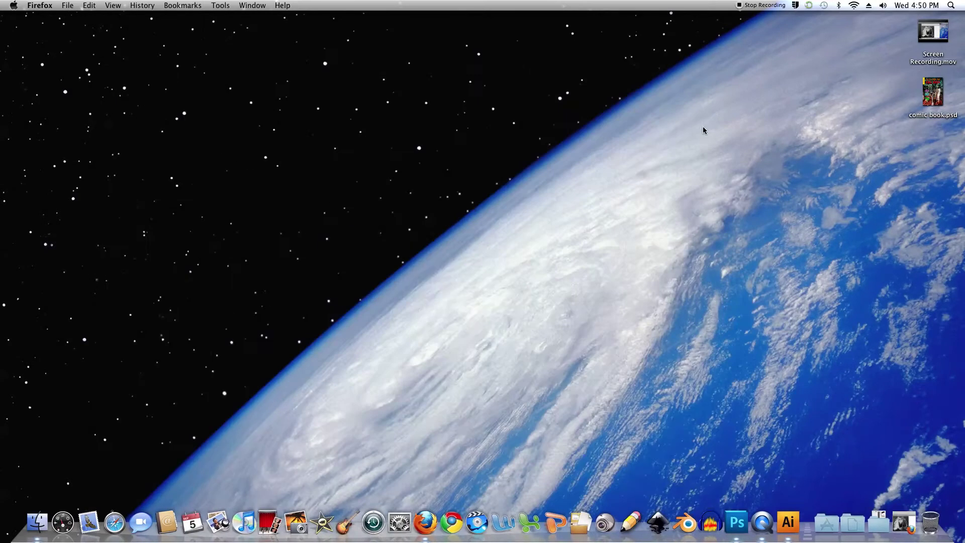
# Step: Switch to Illustrator and create a new A4 print document in portrait orientation
pyautogui.click(788, 519)
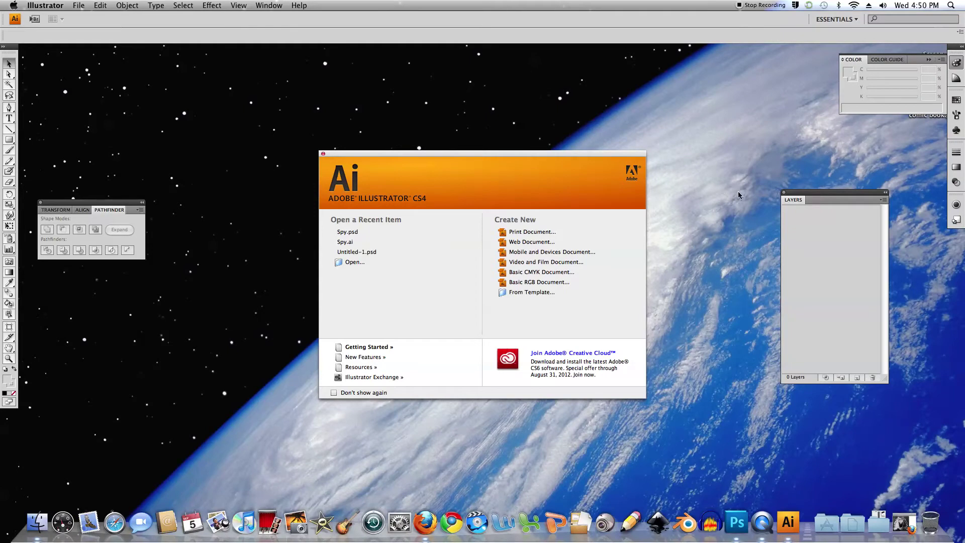
pyautogui.click(534, 235)
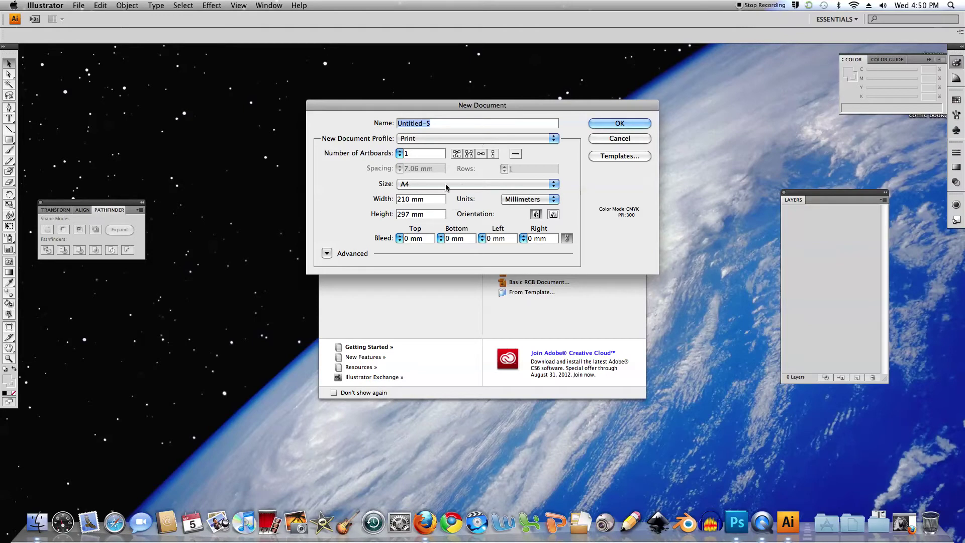
pyautogui.click(619, 123)
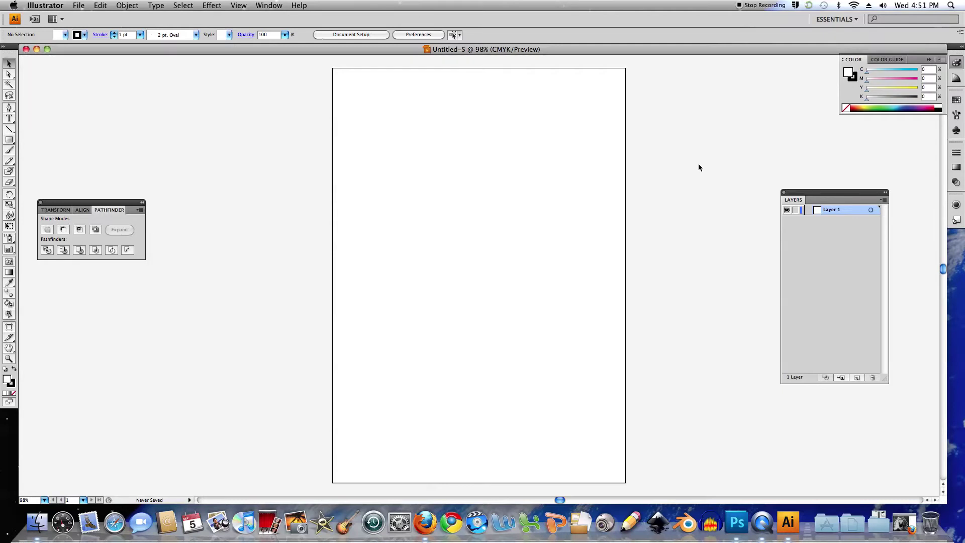
# Step: Place a horizontal ruler guide at about Y 58 mm and draw an ellipse about 73 by 130 mm standing on it
pyautogui.press('super+r')
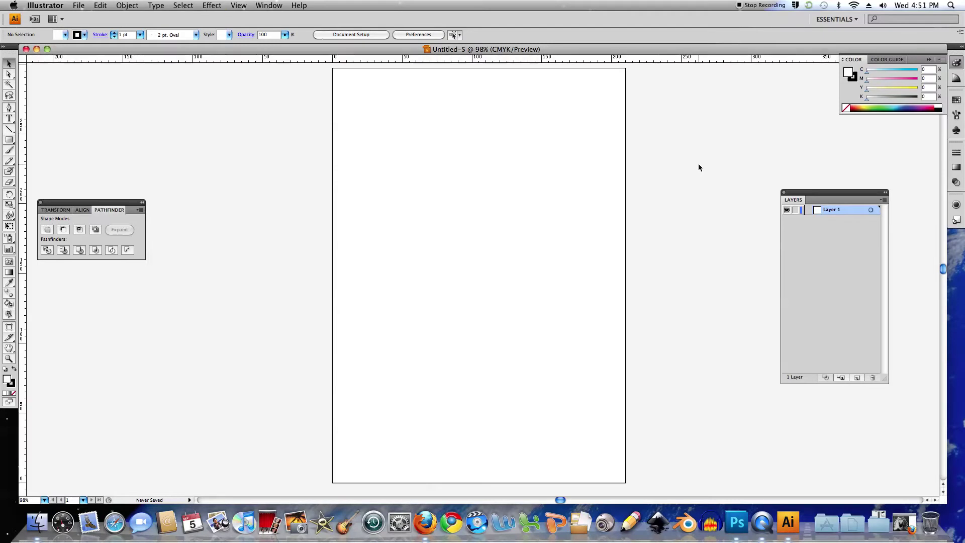
pyautogui.moveTo(314, 58); pyautogui.dragTo(280, 402)
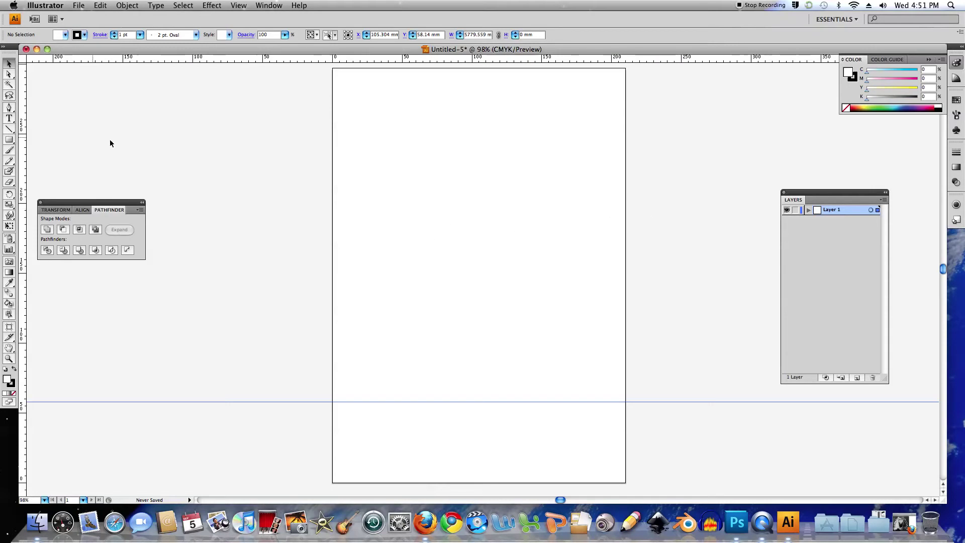
pyautogui.click(10, 140)
pyautogui.moveTo(9, 141); pyautogui.dragTo(40, 162)
pyautogui.moveTo(517, 220); pyautogui.dragTo(416, 401)
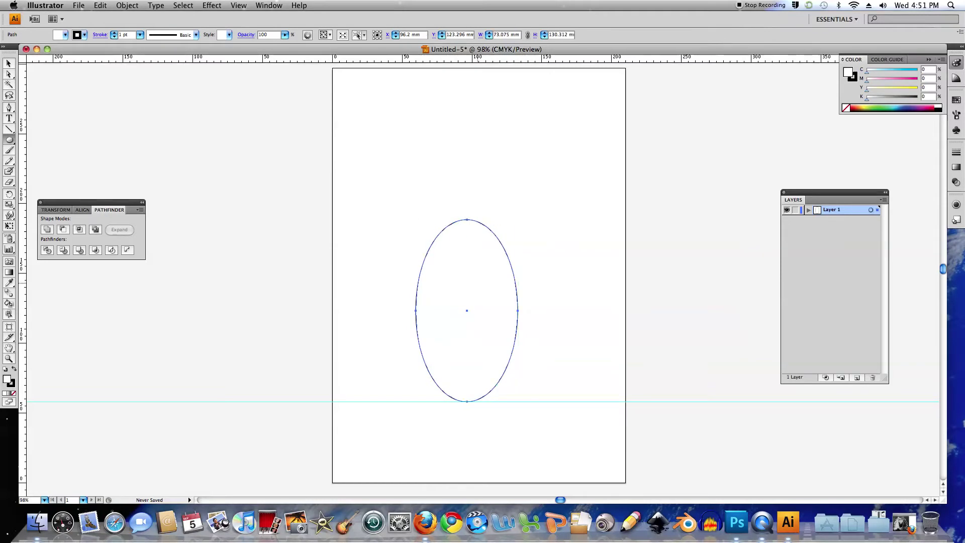
# Step: Remove the ellipse's stroke and fill it with black
pyautogui.click(14, 387)
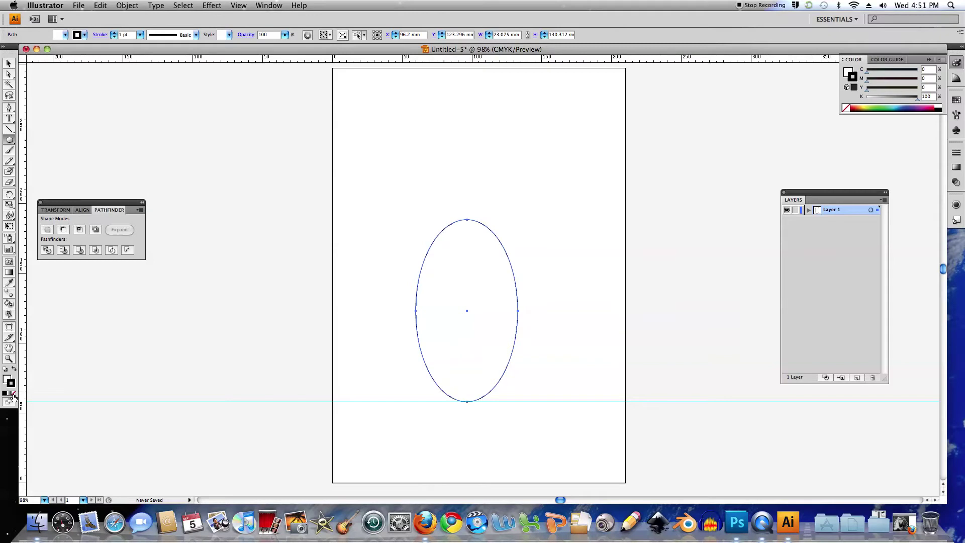
pyautogui.click(14, 394)
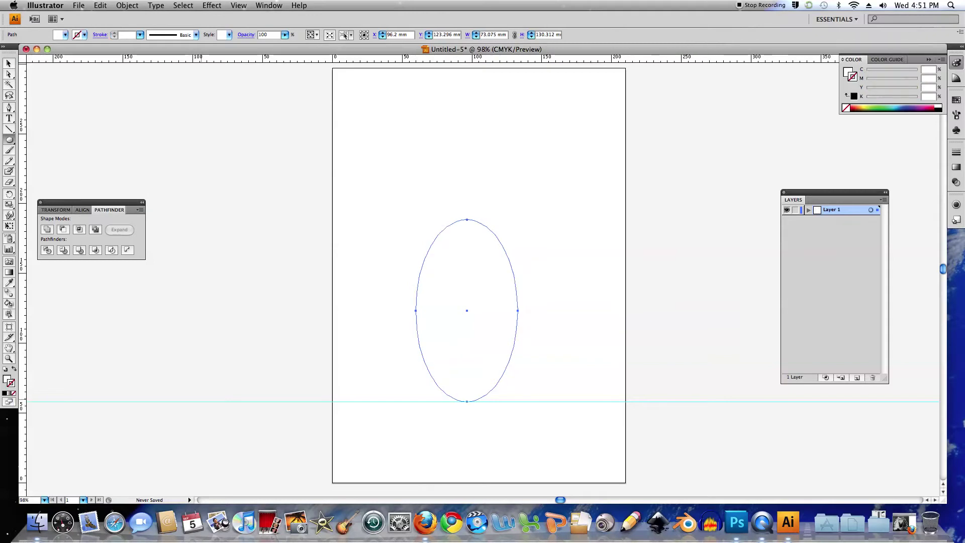
pyautogui.press('x')
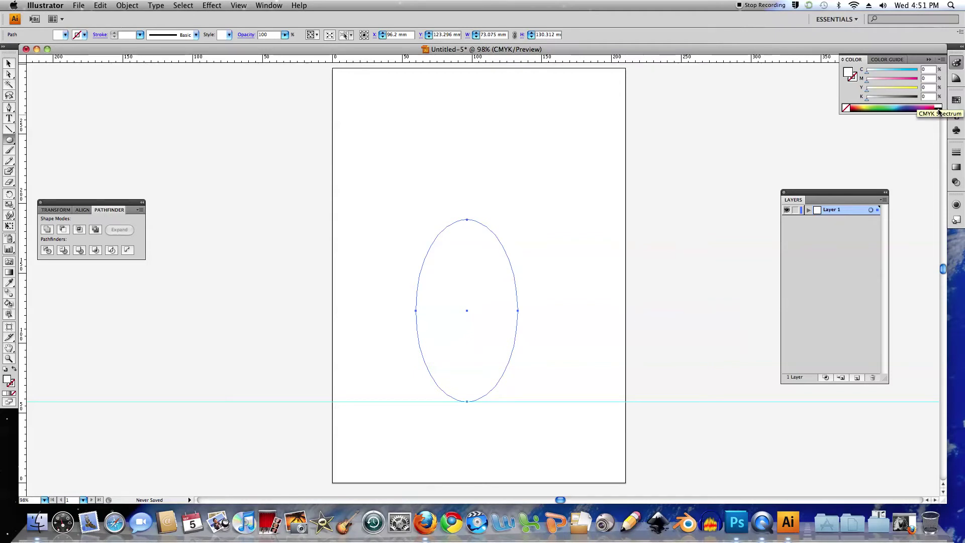
pyautogui.click(940, 106)
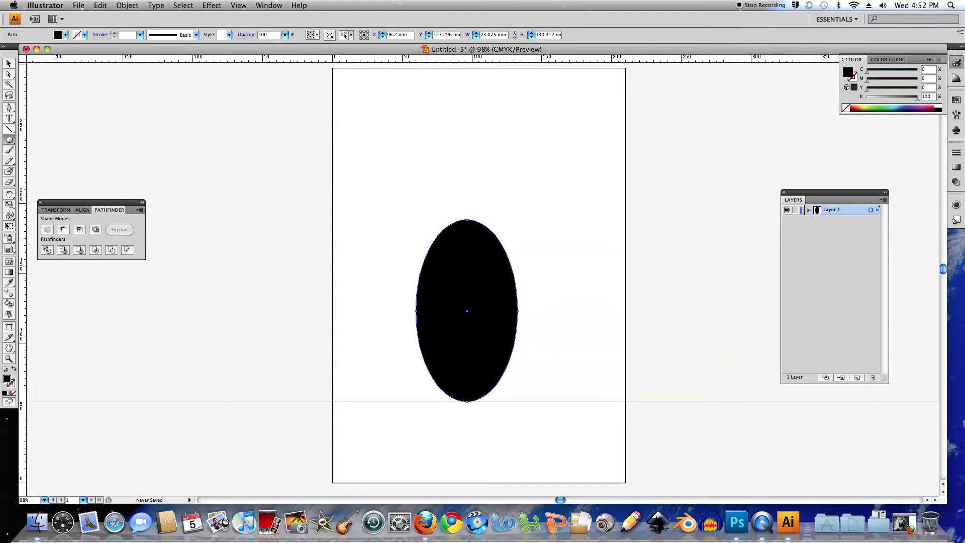
# Step: Cover the ellipse's left half with a rectangle about 79 by 171 mm and subtract it using Pathfinder
pyautogui.moveTo(9, 140); pyautogui.dragTo(31, 145)
pyautogui.moveTo(355, 185); pyautogui.dragTo(466, 422)
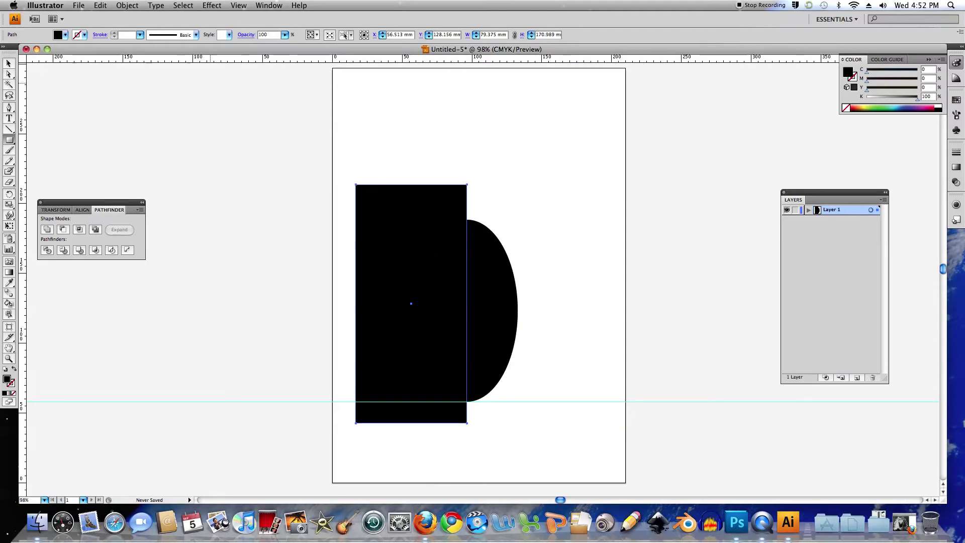
pyautogui.click(9, 64)
pyautogui.moveTo(532, 163); pyautogui.dragTo(434, 258)
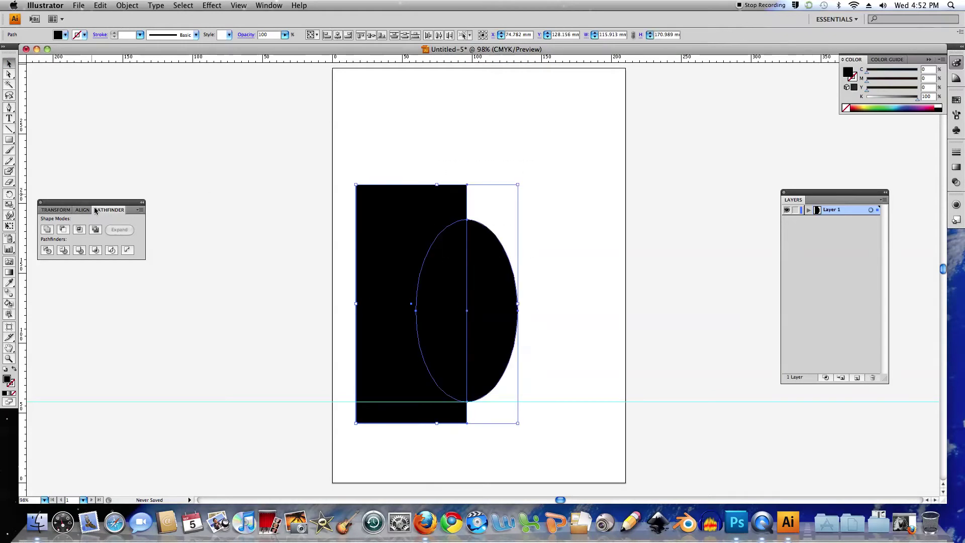
pyautogui.click(41, 202)
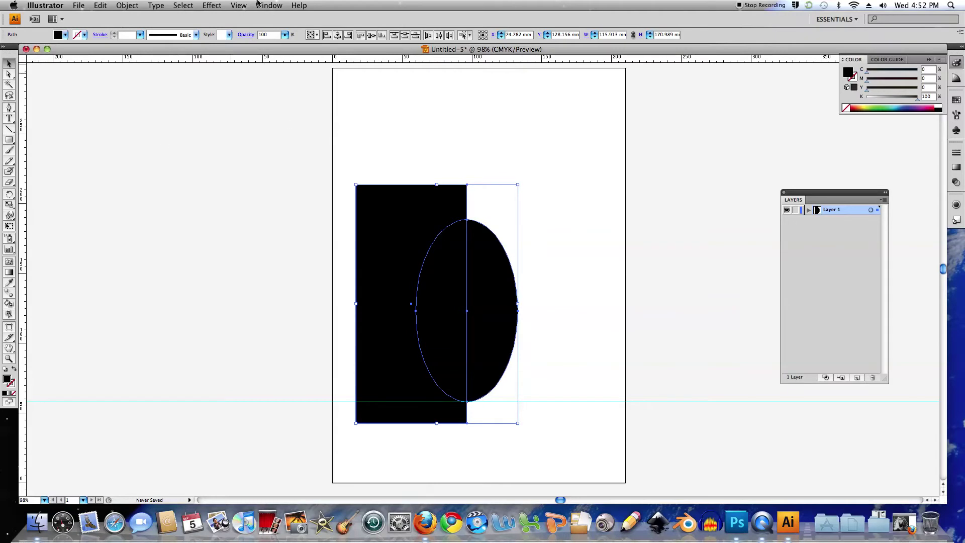
pyautogui.click(274, 7)
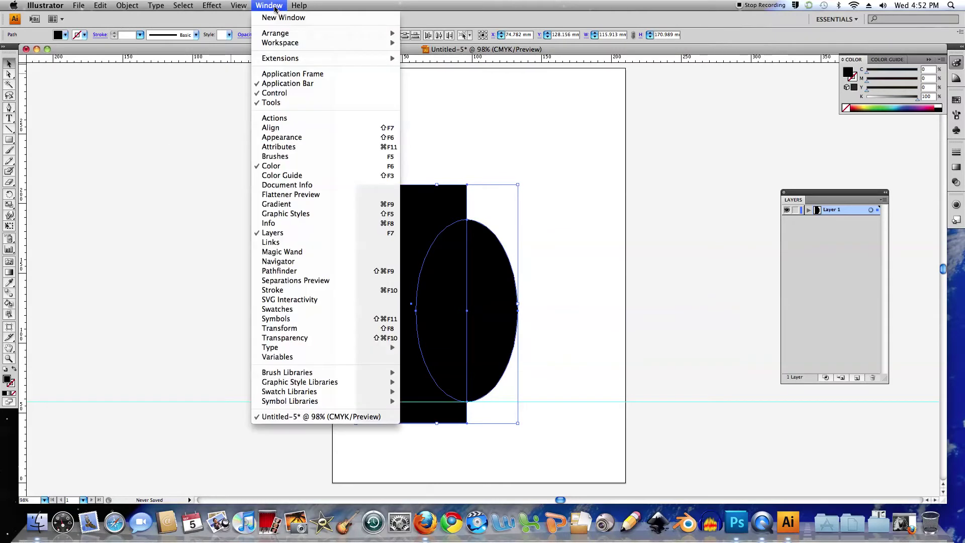
pyautogui.click(279, 271)
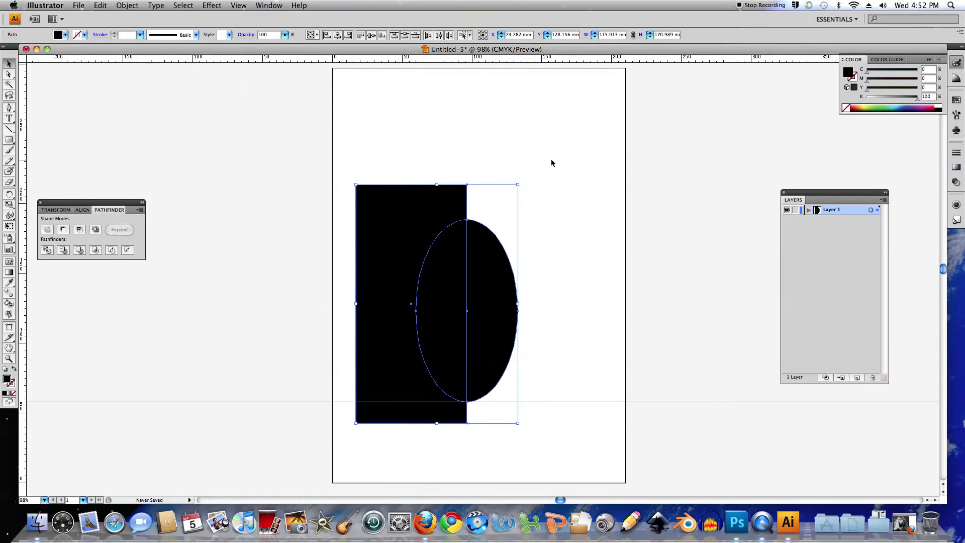
pyautogui.moveTo(553, 165); pyautogui.dragTo(460, 256)
pyautogui.click(63, 230)
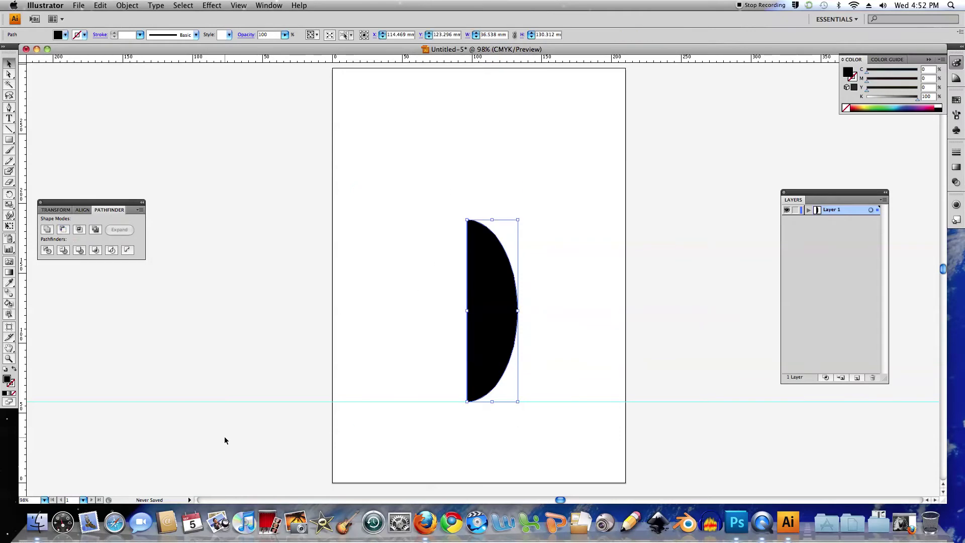
# Step: Cover the lower part of the half ellipse with a rectangle about 66 mm wide and subtract it from the shape
pyautogui.click(9, 139)
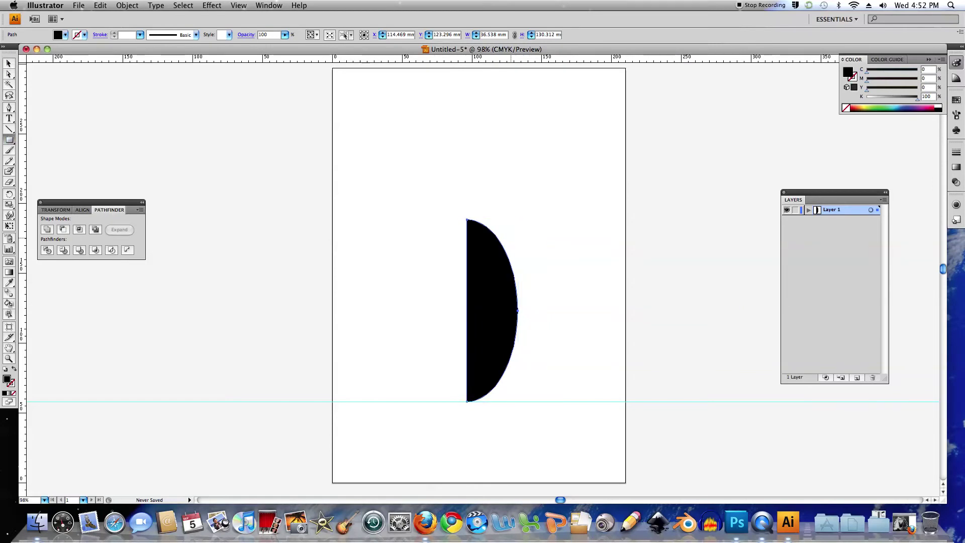
pyautogui.moveTo(535, 311); pyautogui.dragTo(441, 411)
pyautogui.click(9, 63)
pyautogui.moveTo(445, 192); pyautogui.dragTo(504, 344)
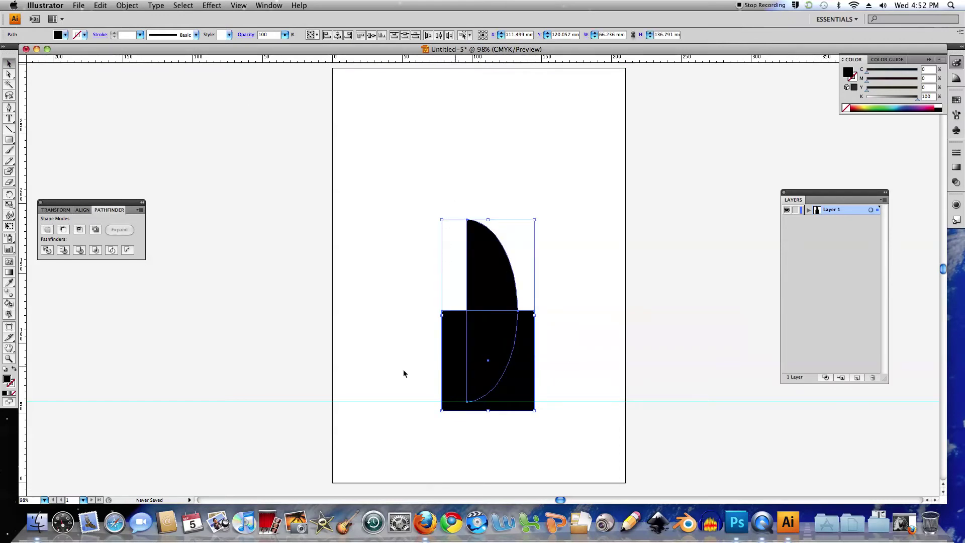
pyautogui.click(62, 230)
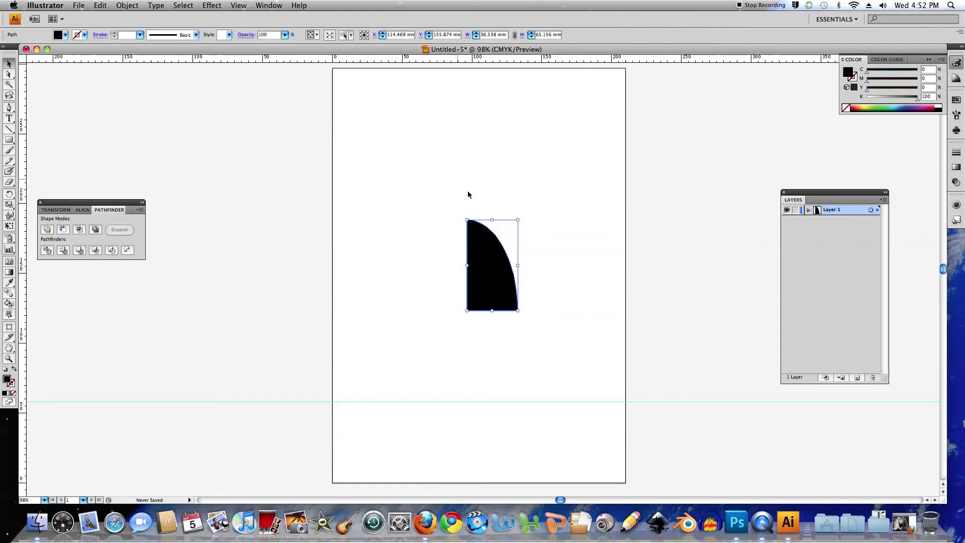
# Step: Stretch the quarter ellipse to about 79 mm tall and move it so its centre sits at about X 136, Y 123 mm
pyautogui.moveTo(494, 220); pyautogui.dragTo(492, 199)
pyautogui.moveTo(499, 279); pyautogui.dragTo(531, 334)
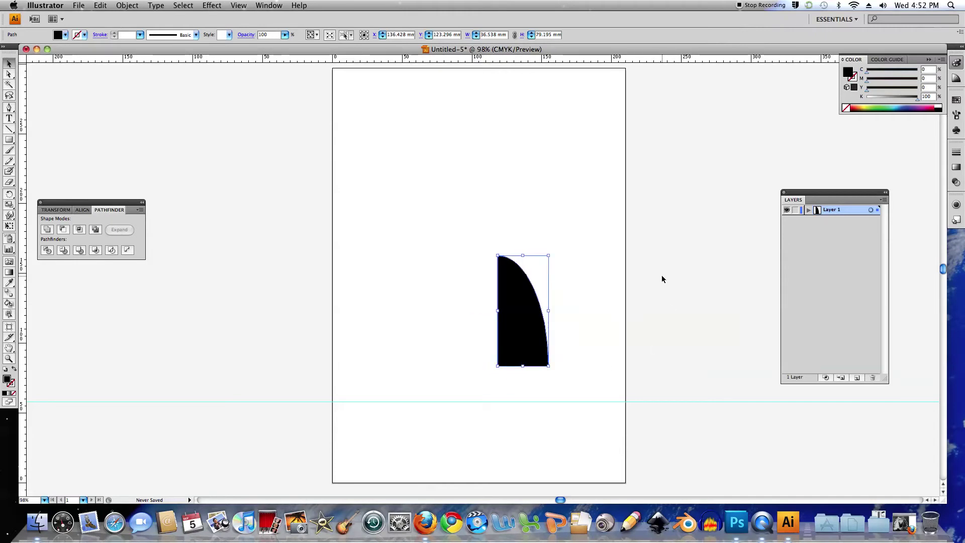
pyautogui.press('super+shift+b')
pyautogui.press('super+equal')
pyautogui.press('super+equal')
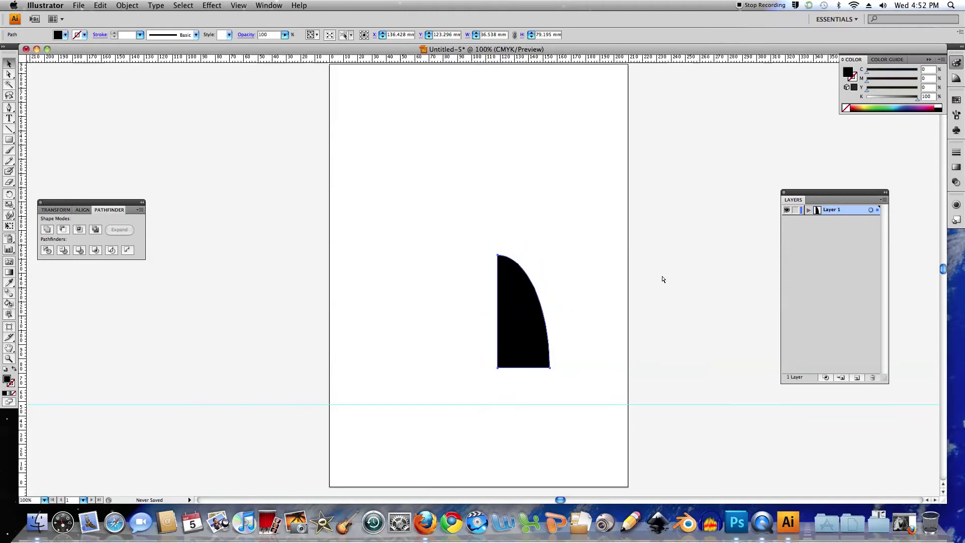
pyautogui.press('super+equal')
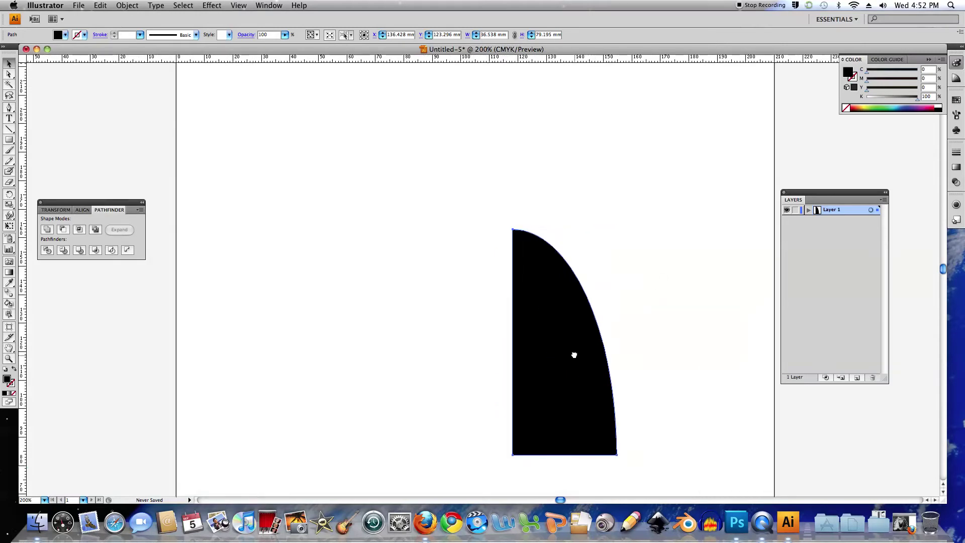
pyautogui.moveTo(575, 356); pyautogui.dragTo(747, 248)
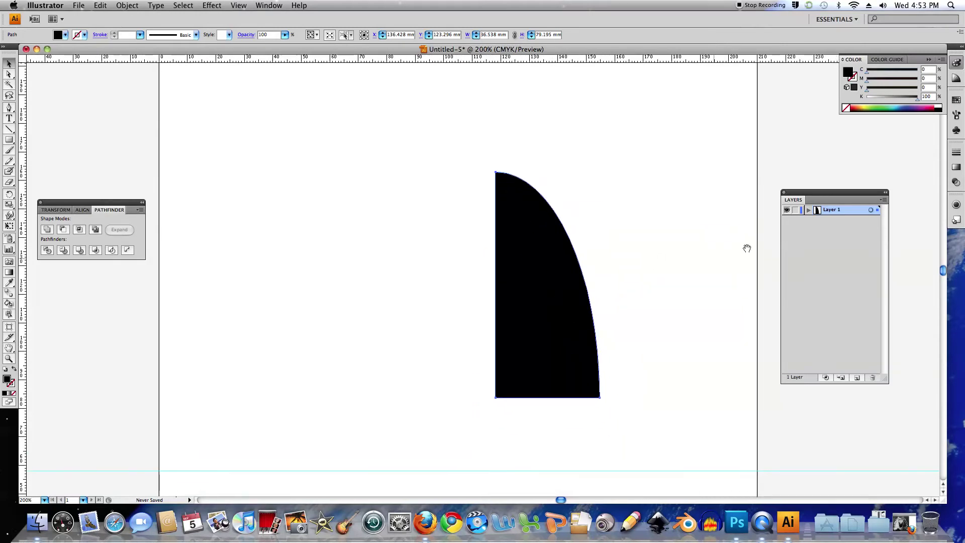
# Step: Rename the layer holding the quarter-ellipse shape as "body"
pyautogui.doubleClick(827, 210)
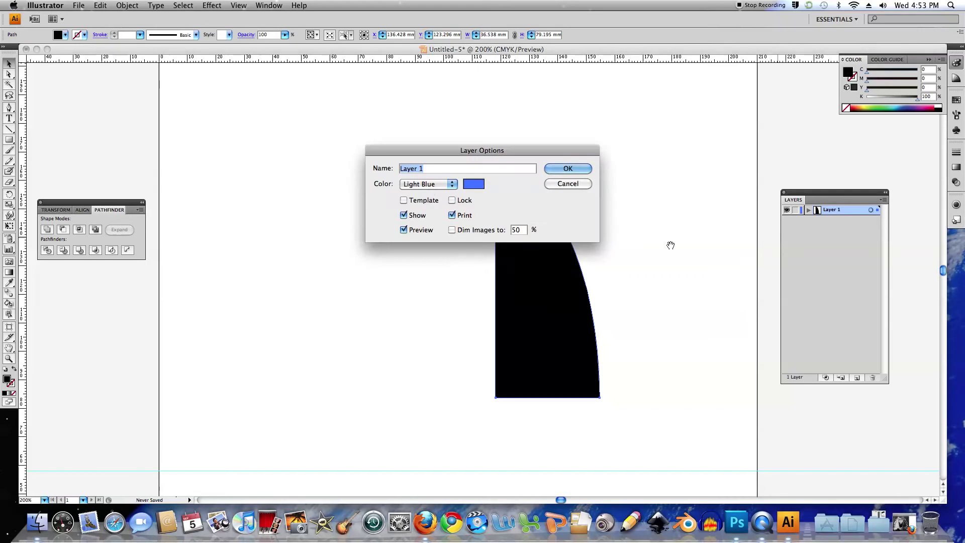
pyautogui.write('body')
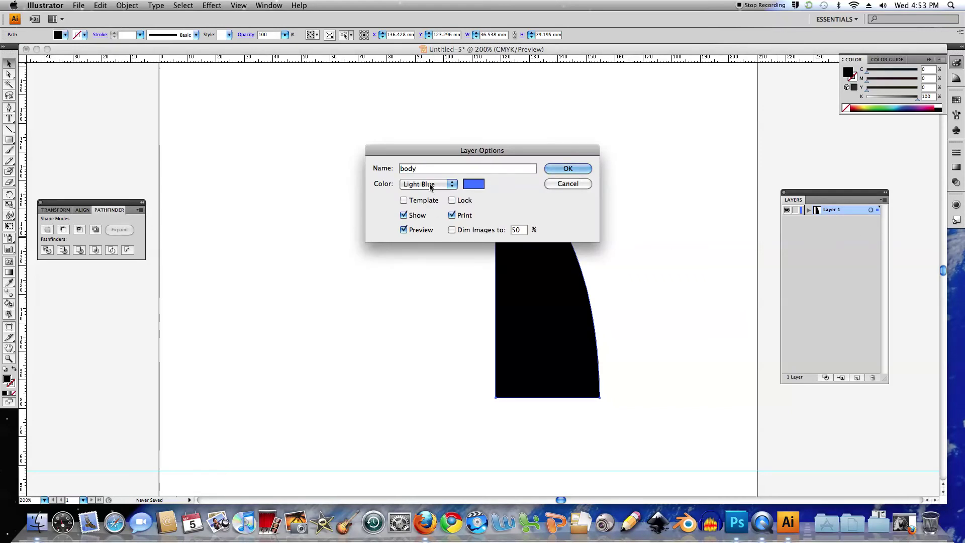
pyautogui.click(559, 169)
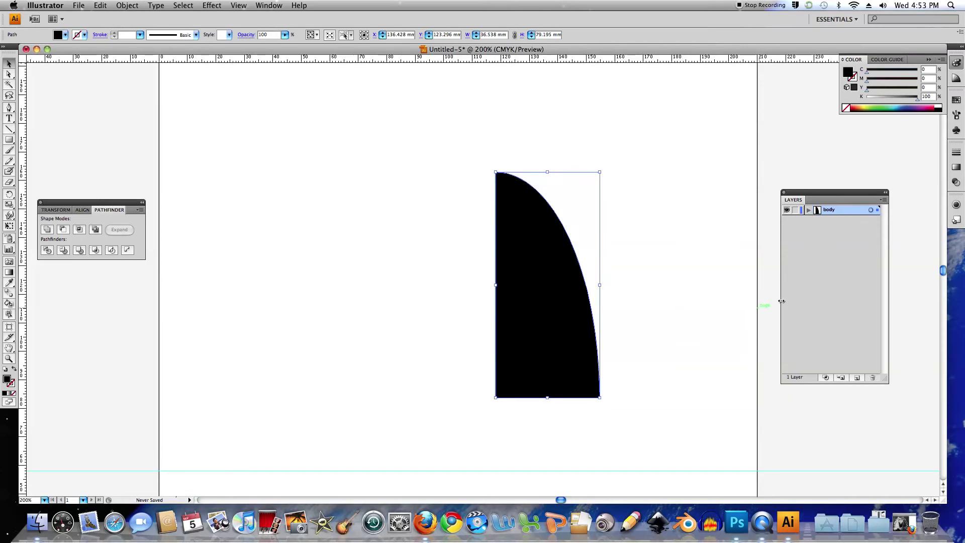
# Step: Add a layer named "forward leg", place it beneath the body layer and make it the active layer
pyautogui.click(857, 378)
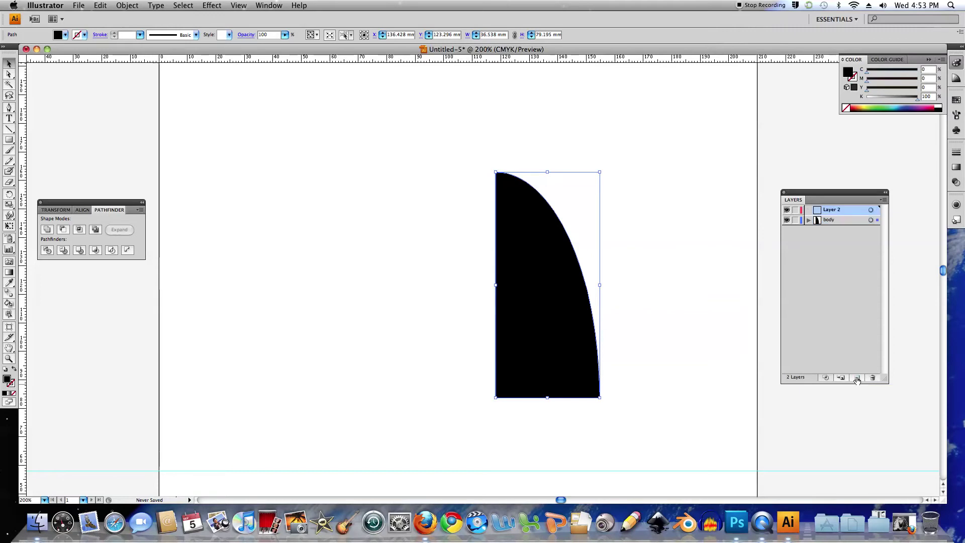
pyautogui.doubleClick(830, 212)
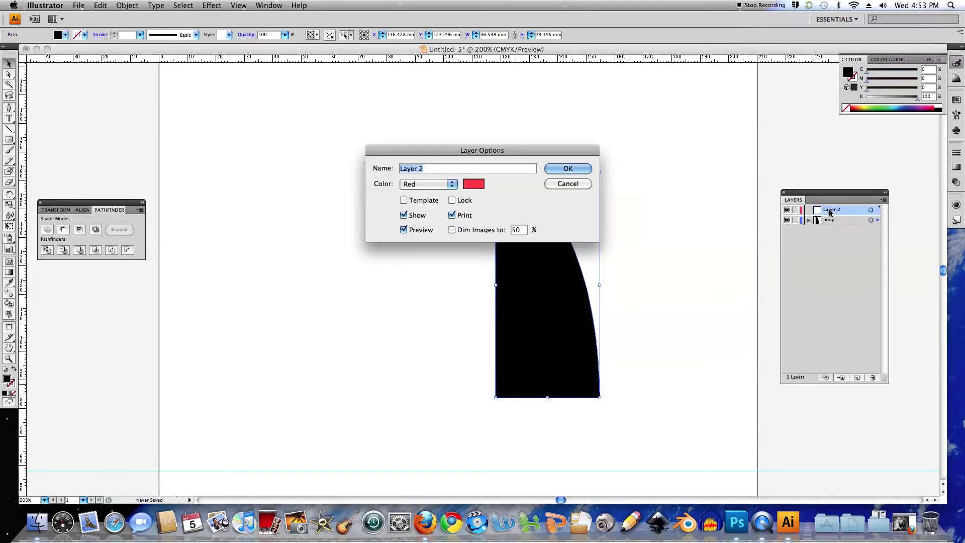
pyautogui.write('forwa')
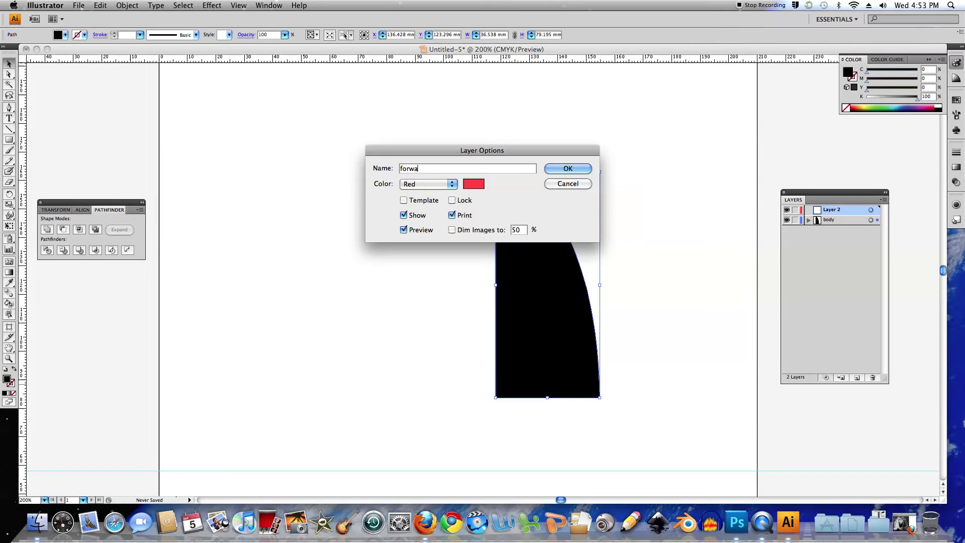
pyautogui.write('rd leg')
pyautogui.press('Return')
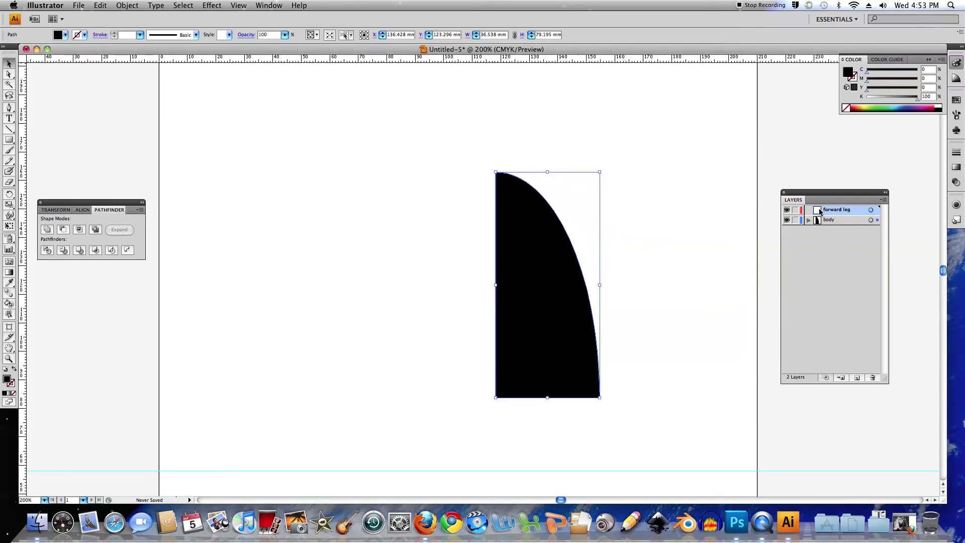
pyautogui.moveTo(818, 212); pyautogui.dragTo(817, 239)
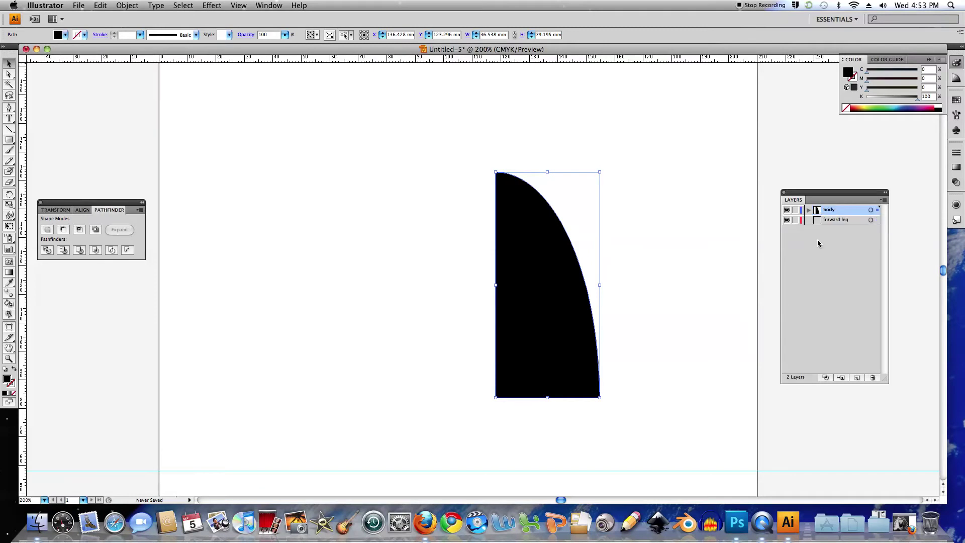
pyautogui.click(842, 221)
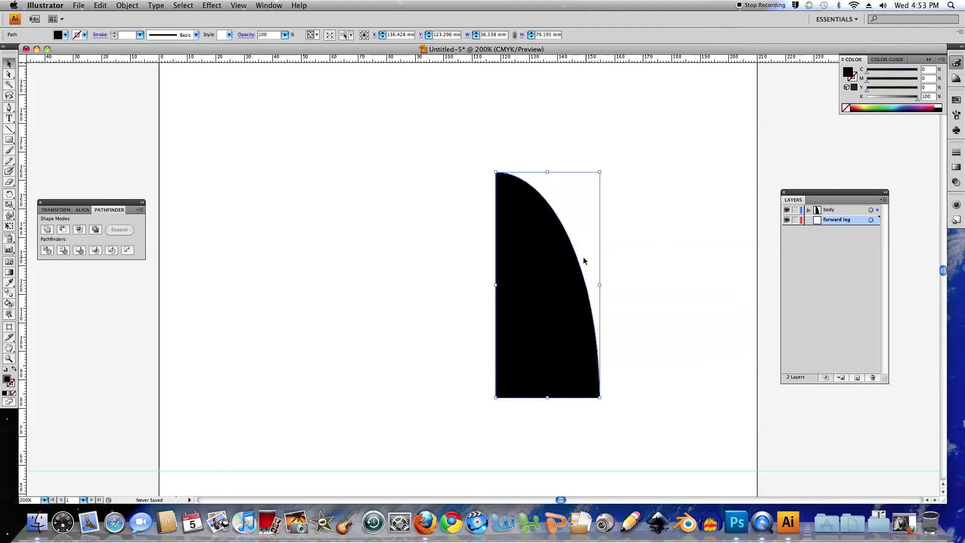
# Step: Draw the closed forward leg with the Pen tool, from inside the body's lower-left corner to a pointed foot on the guide and the body's lower-right corner
pyautogui.scroll(-3, 462, 323)
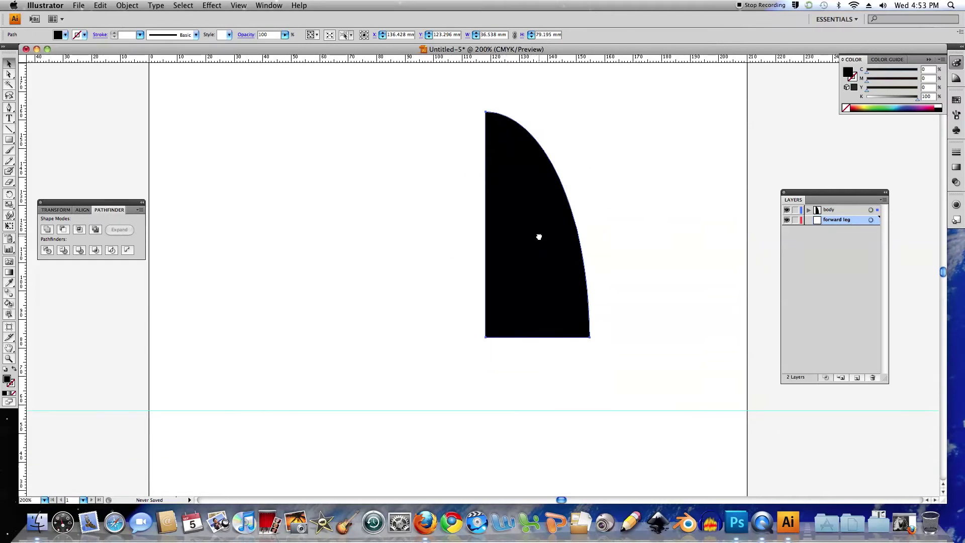
pyautogui.click(8, 108)
pyautogui.click(498, 327)
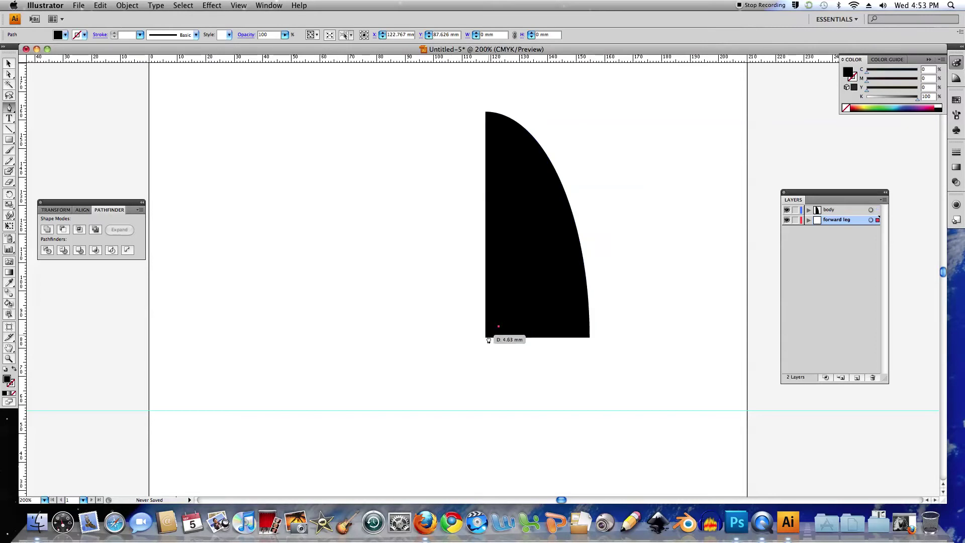
pyautogui.click(452, 381)
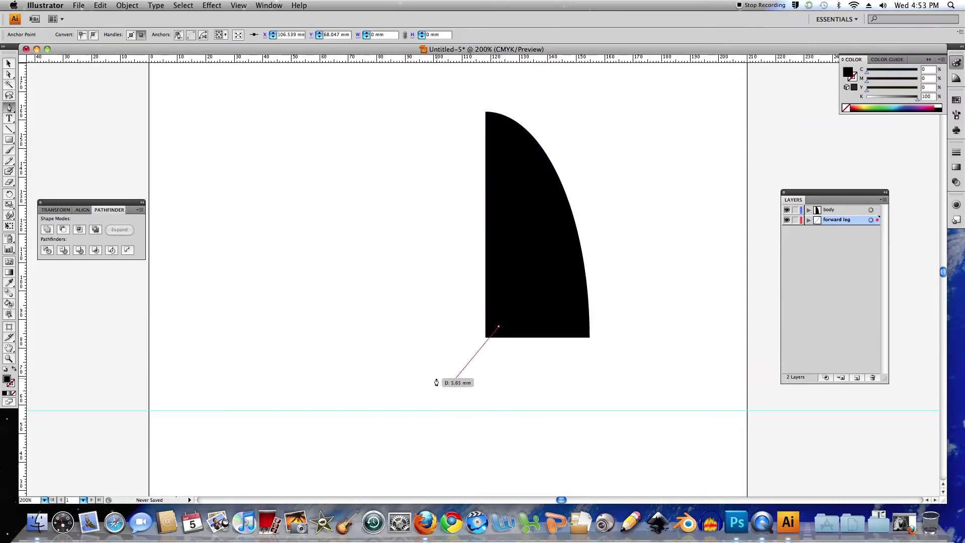
pyautogui.click(426, 362)
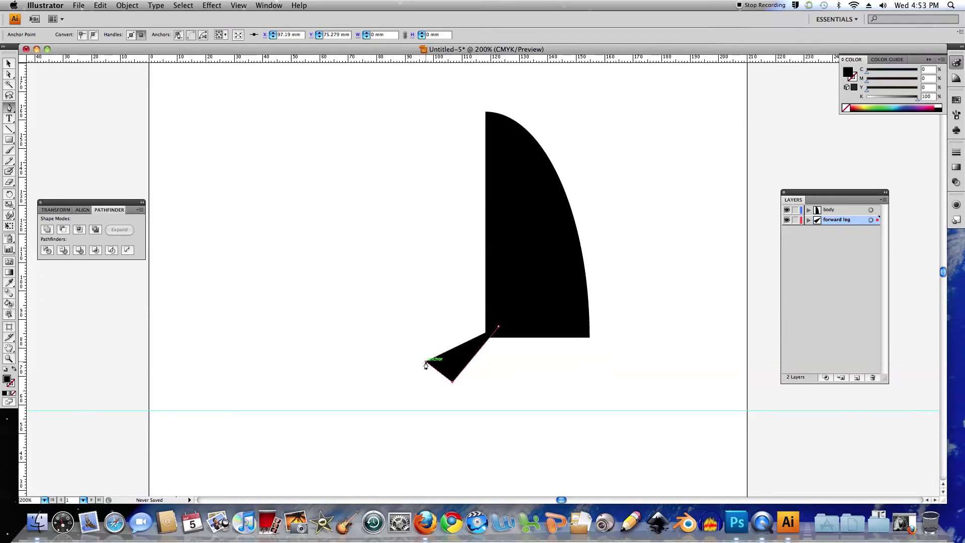
pyautogui.click(450, 409)
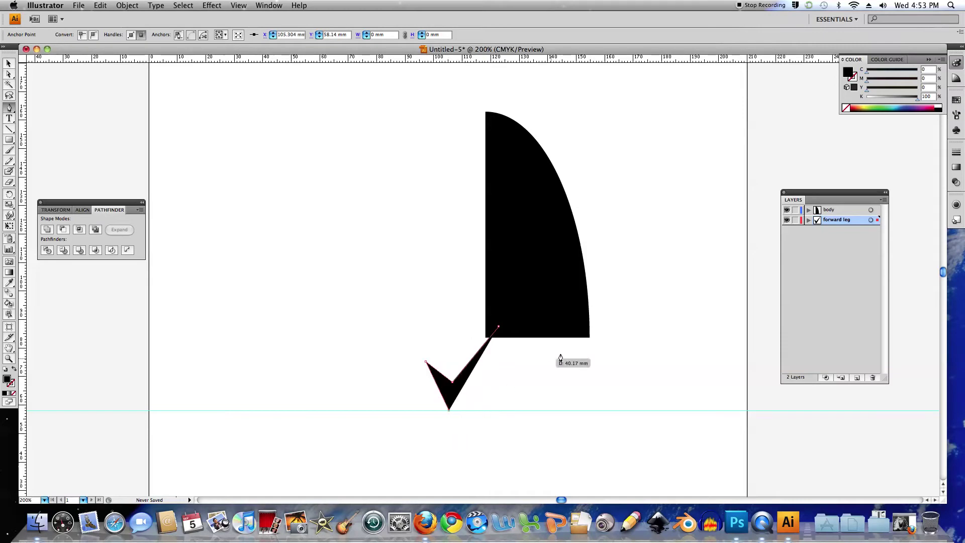
pyautogui.click(589, 337)
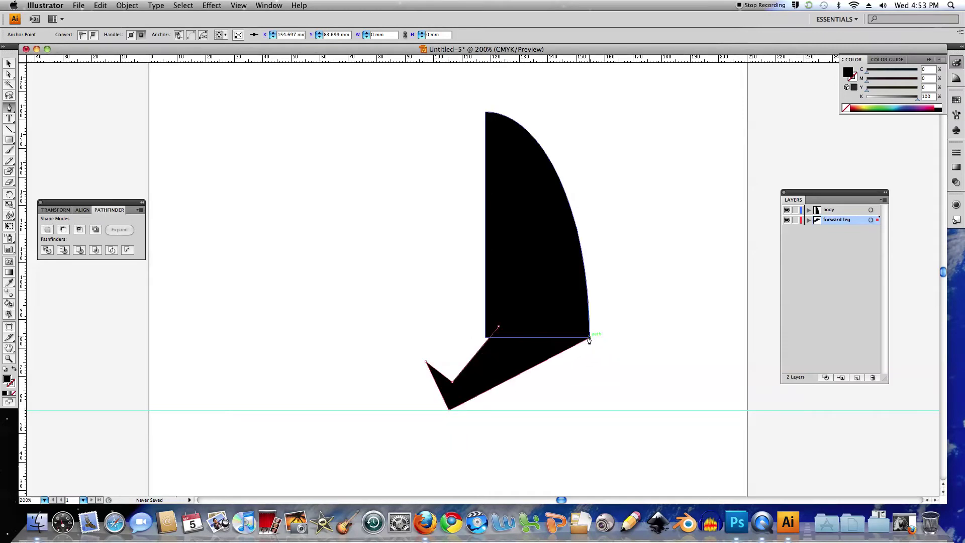
pyautogui.click(499, 327)
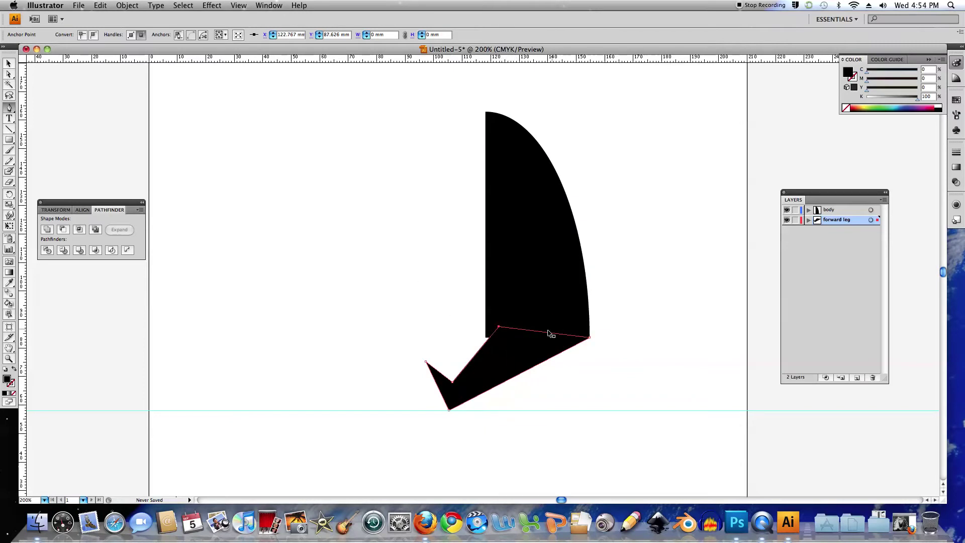
# Step: Nudge the forward leg's upper-left anchor inside the body left to about X 121 mm
pyautogui.press('super+equal')
pyautogui.press('super+equal')
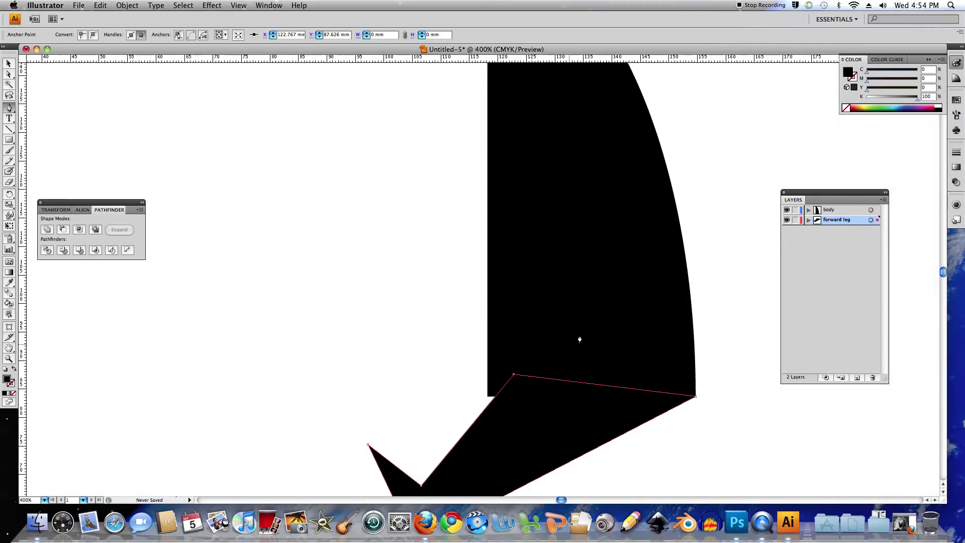
pyautogui.moveTo(571, 314); pyautogui.dragTo(558, 244)
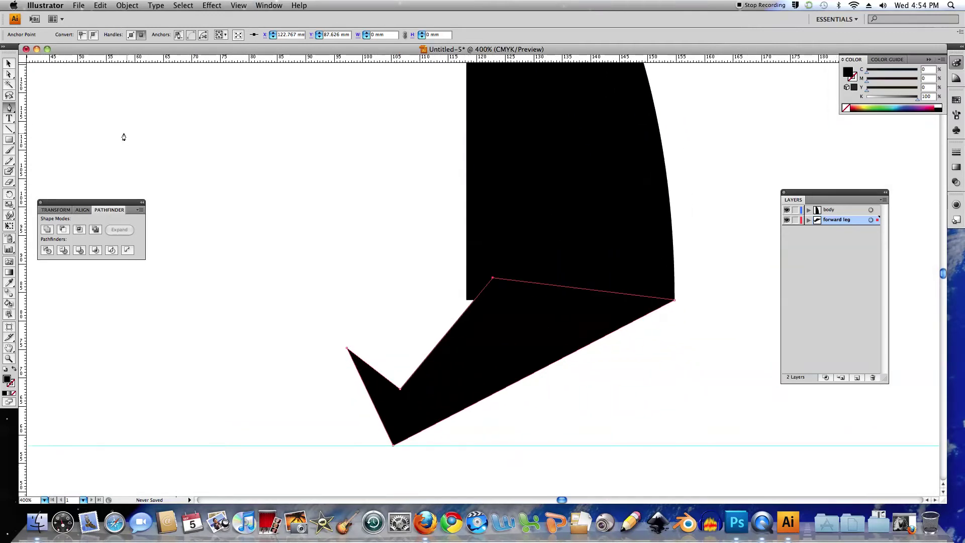
pyautogui.click(14, 76)
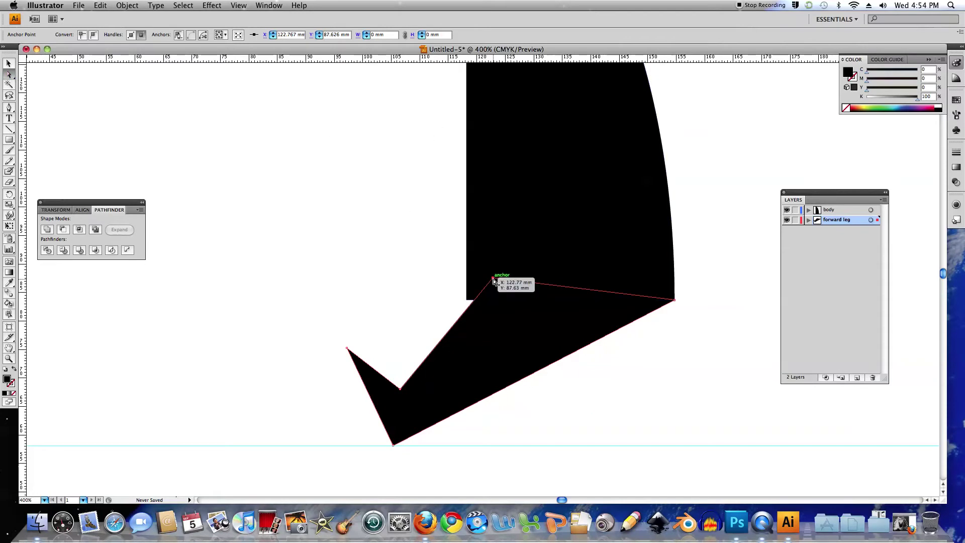
pyautogui.press('Left')
pyautogui.press('Left')
pyautogui.press('Left')
pyautogui.press('Left')
pyautogui.press('Left')
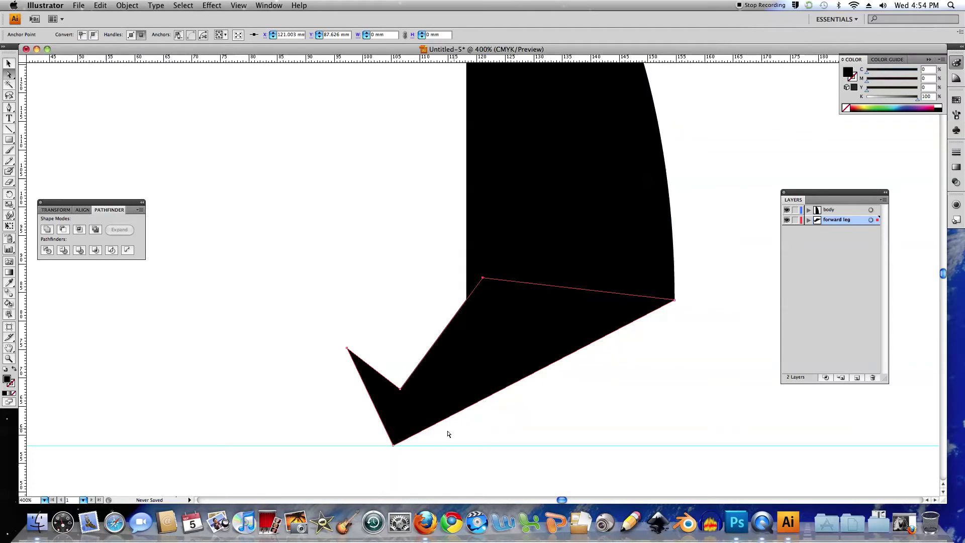
# Step: Nudge the forward leg's heel anchor to the right along the guide by about 2 mm
pyautogui.click(393, 445)
pyautogui.press('Right')
pyautogui.press('Right')
pyautogui.press('Right')
pyautogui.press('Right')
pyautogui.press('Right')
pyautogui.press('Right')
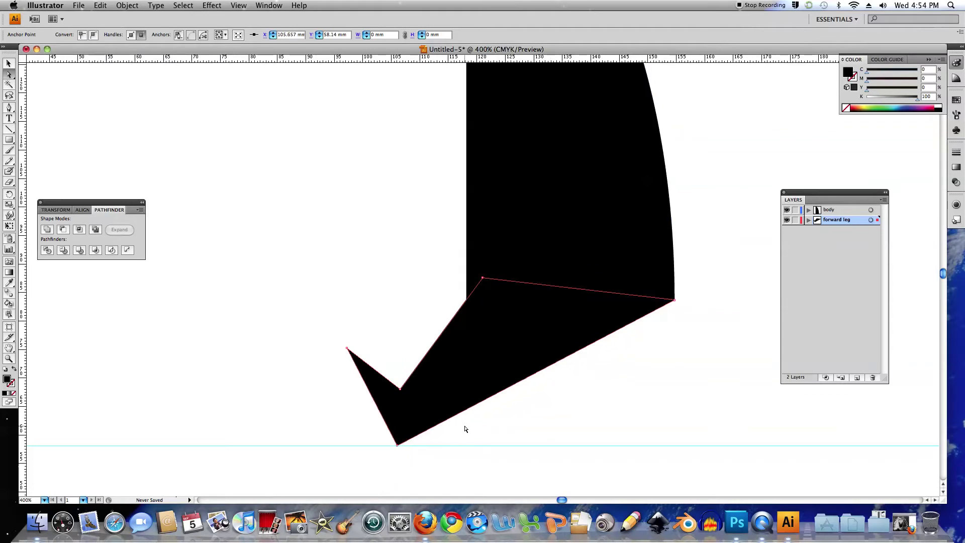
# Step: Nudge the forward leg's ankle anchor right to about X 108.3 mm
pyautogui.click(399, 388)
pyautogui.press('Right')
pyautogui.press('Right')
pyautogui.press('Right')
pyautogui.press('Right')
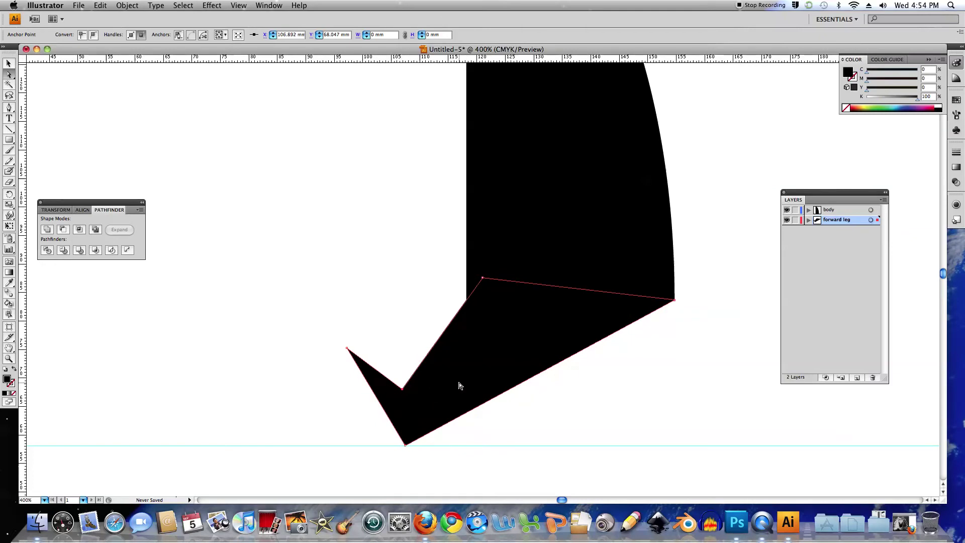
pyautogui.press('Right')
pyautogui.press('Right')
pyautogui.press('Right')
pyautogui.press('Right')
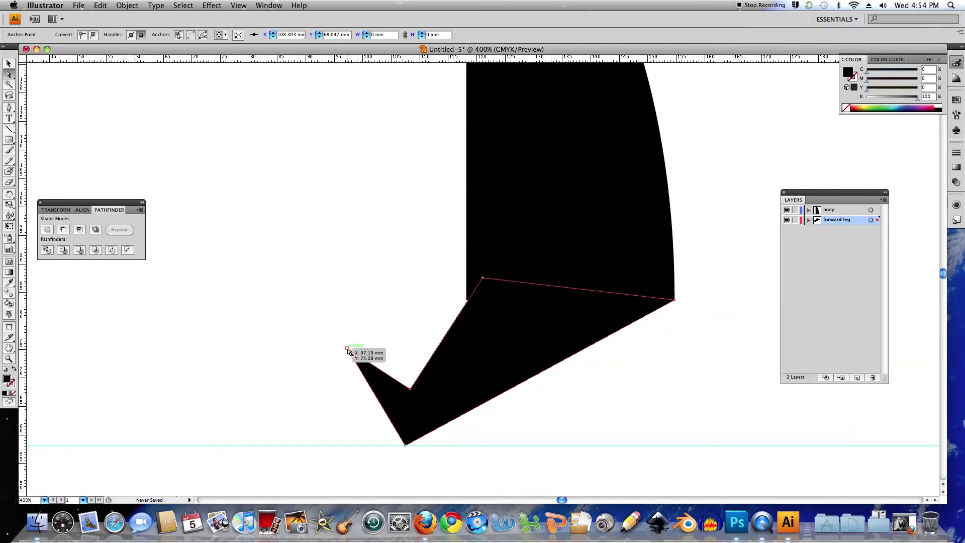
# Step: Nudge the forward leg's toe-tip anchor right to about X 100 mm
pyautogui.press('Right')
pyautogui.press('Right')
pyautogui.press('Right')
pyautogui.press('Right')
pyautogui.press('Right')
pyautogui.press('Right')
pyautogui.press('Right')
pyautogui.press('Right')
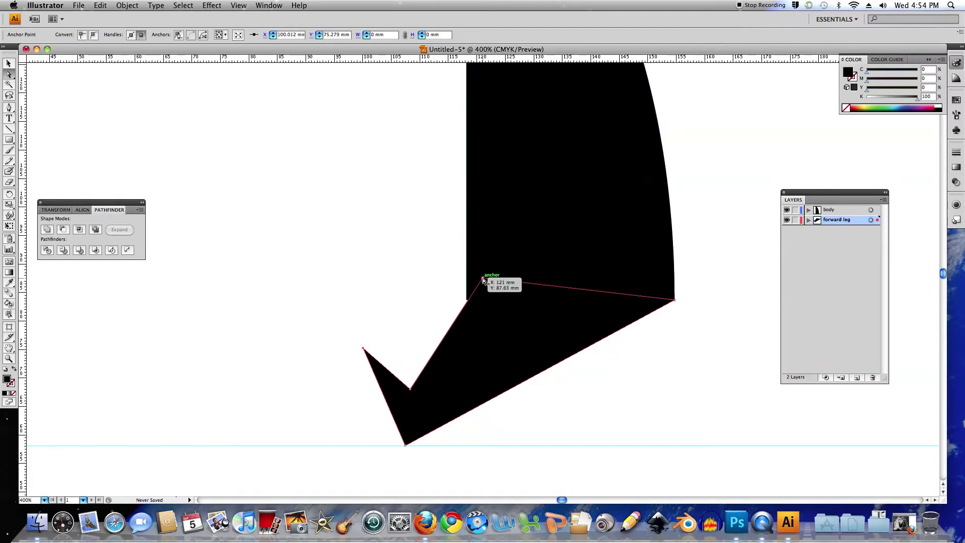
# Step: Nudge the forward leg's upper-left anchor left to X 120.65 mm and deselect the leg
pyautogui.press('Left')
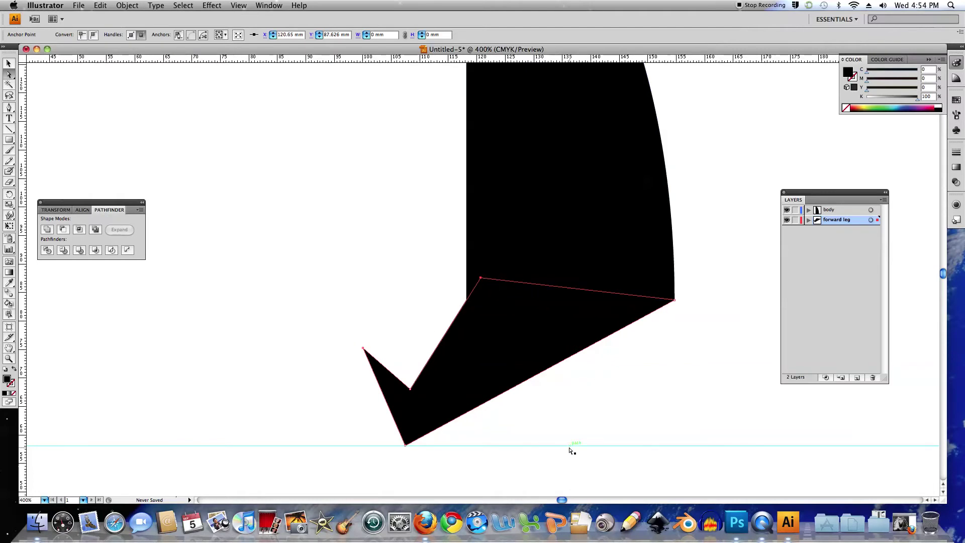
pyautogui.click(8, 63)
pyautogui.press('super+minus')
pyautogui.press('super+minus')
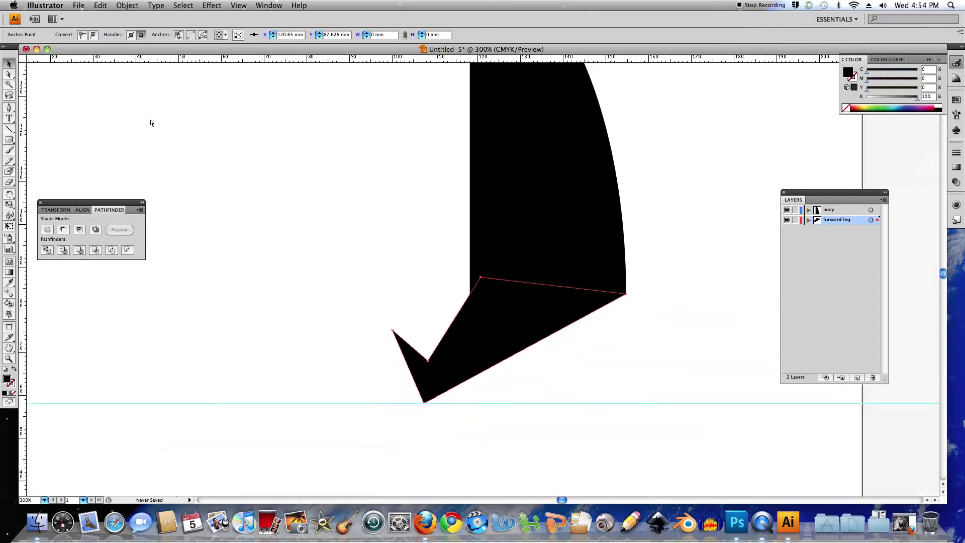
pyautogui.press('super+minus')
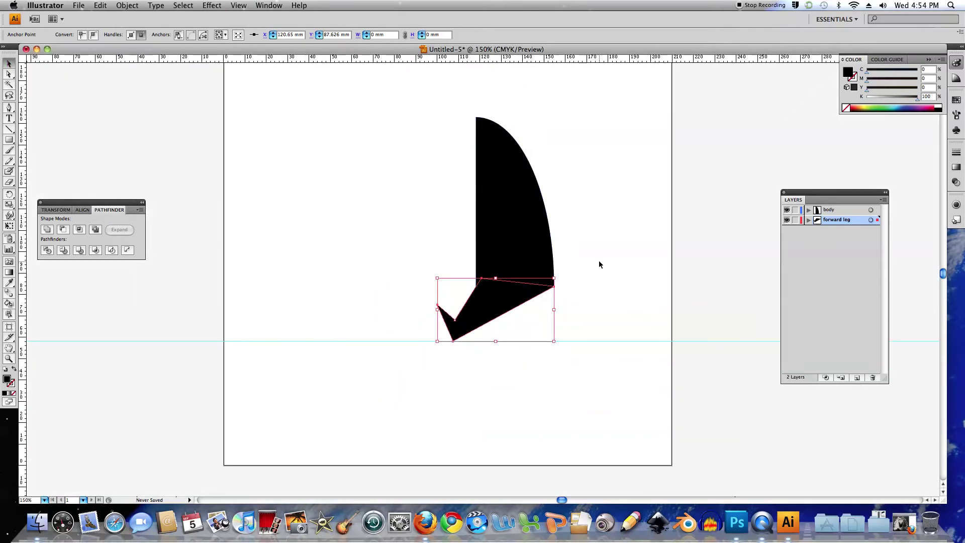
pyautogui.click(597, 274)
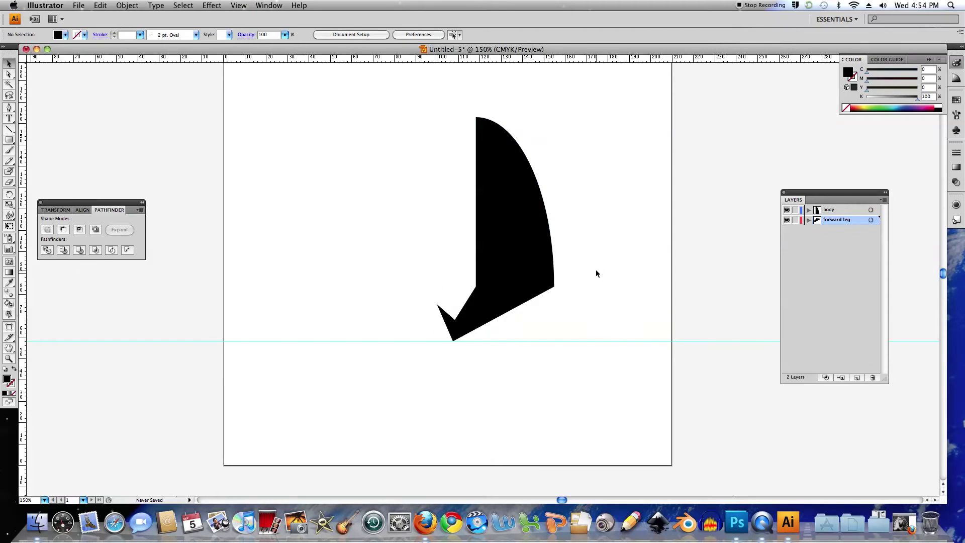
# Step: Select the forward leg shape and add a layer named "back leg" beneath the forward leg layer
pyautogui.click(503, 303)
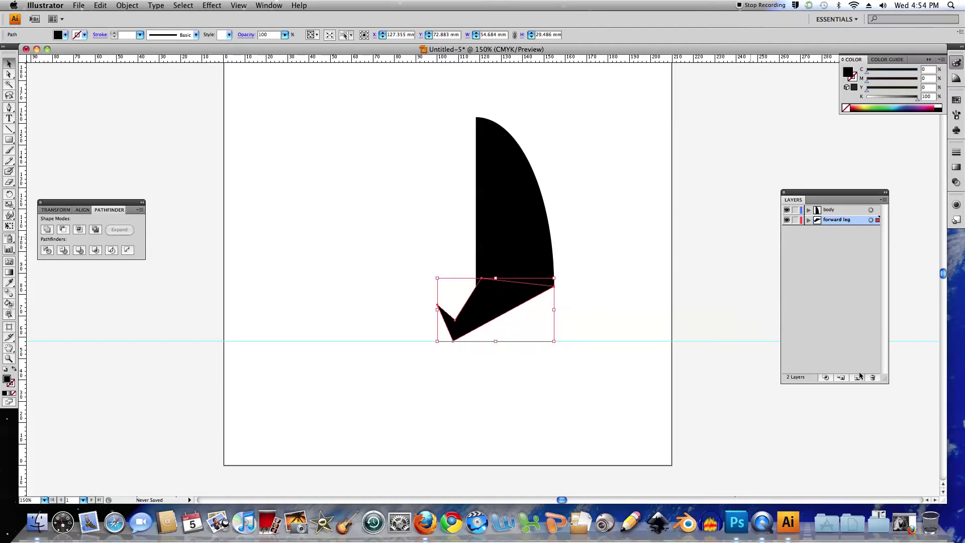
pyautogui.click(858, 377)
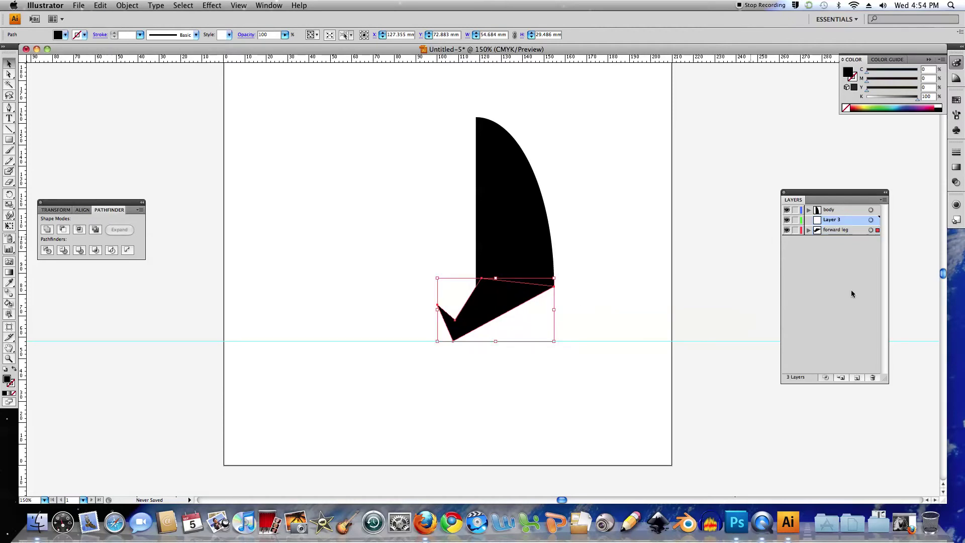
pyautogui.moveTo(819, 222); pyautogui.dragTo(820, 245)
pyautogui.doubleClick(831, 231)
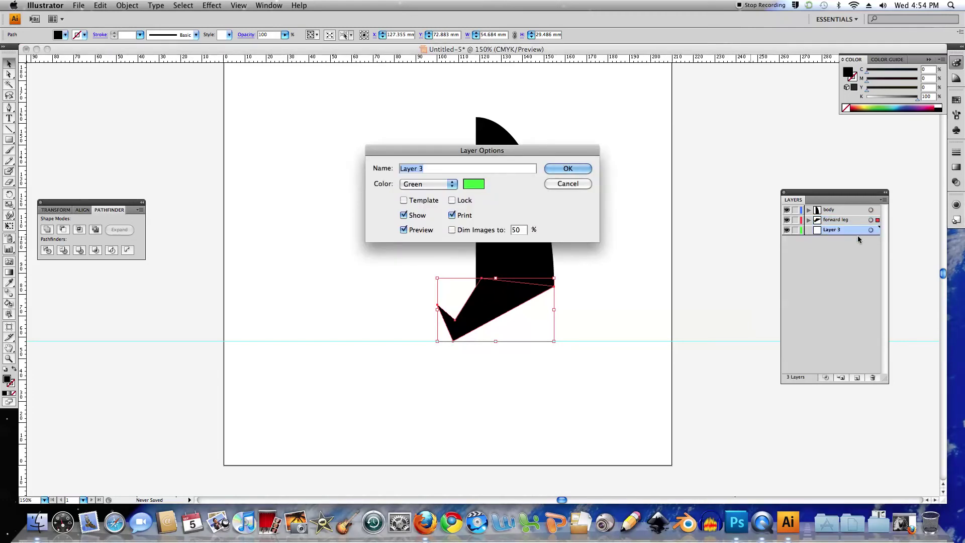
pyautogui.write('back leg')
pyautogui.click(573, 168)
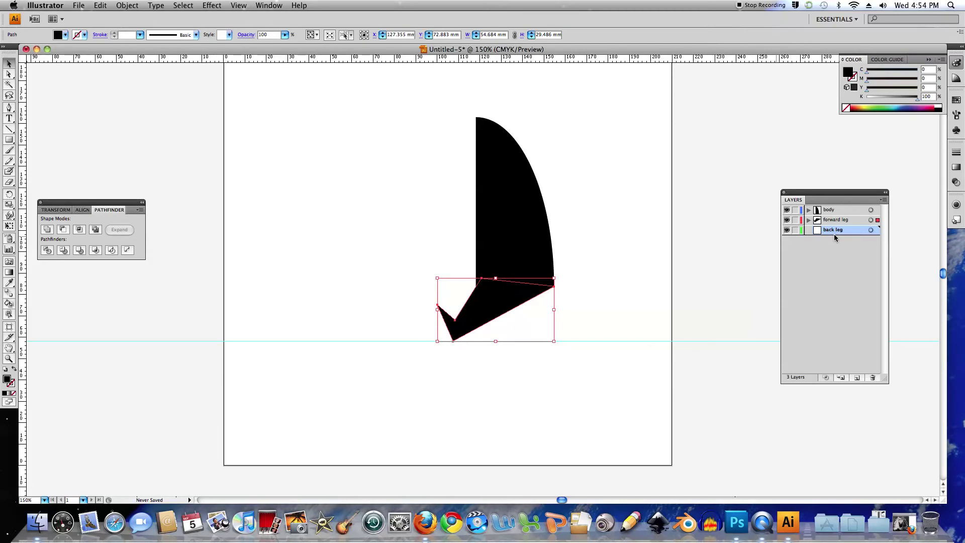
# Step: Duplicate the forward leg onto the back leg layer and place the copy with its centre at about X 154.7, Y 58.1 mm
pyautogui.hotkey('ctrl', 'v')
pyautogui.moveTo(464, 273); pyautogui.dragTo(557, 345)
pyautogui.press('super+equal')
pyautogui.press('super+equal')
pyautogui.press('super+equal')
pyautogui.moveTo(625, 270); pyautogui.dragTo(497, 151)
pyautogui.moveTo(590, 297); pyautogui.dragTo(526, 272)
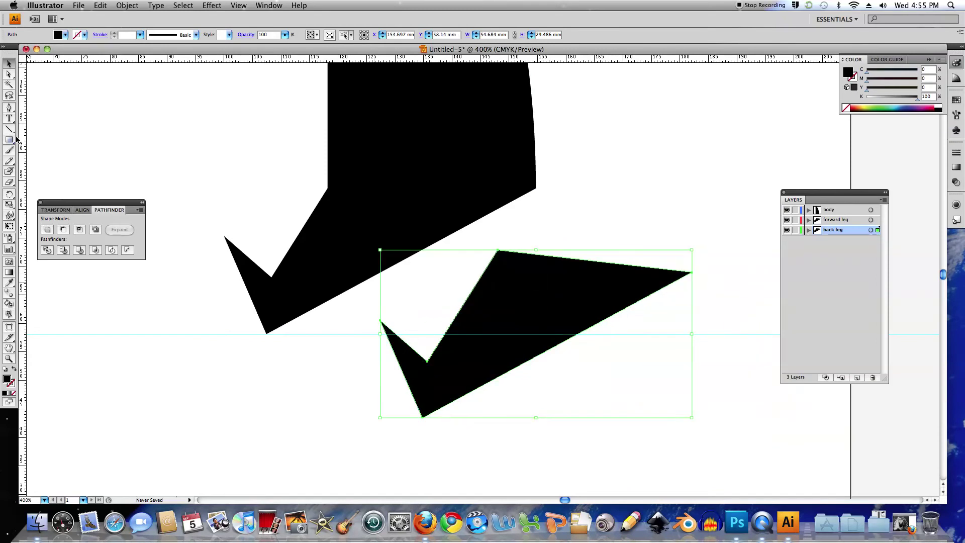
# Step: Rotate the copied leg counterclockwise until its toe points down, and move its centre to about X 149.6, Y 81.8 mm with the toe on the guide
pyautogui.click(8, 196)
pyautogui.moveTo(553, 238); pyautogui.dragTo(460, 341)
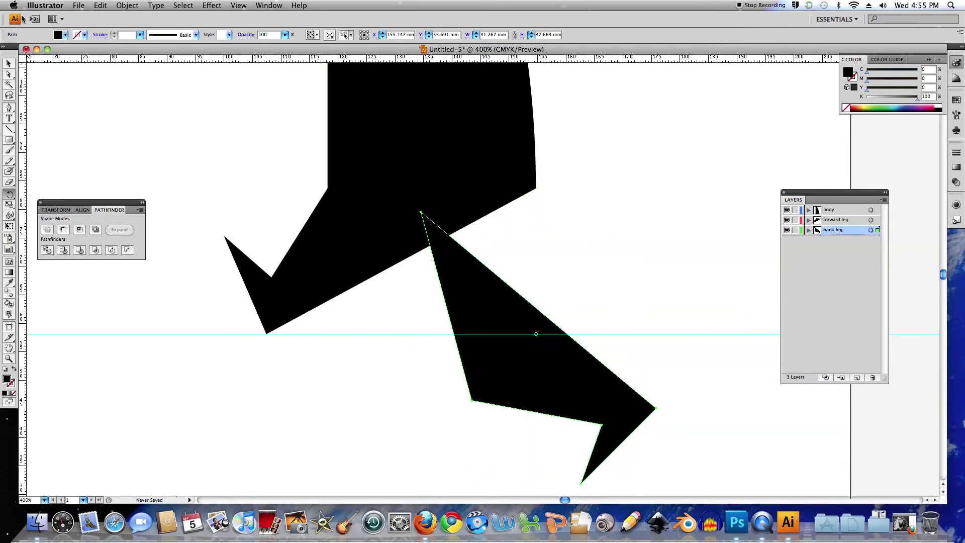
pyautogui.press('v')
pyautogui.moveTo(530, 318); pyautogui.dragTo(499, 172)
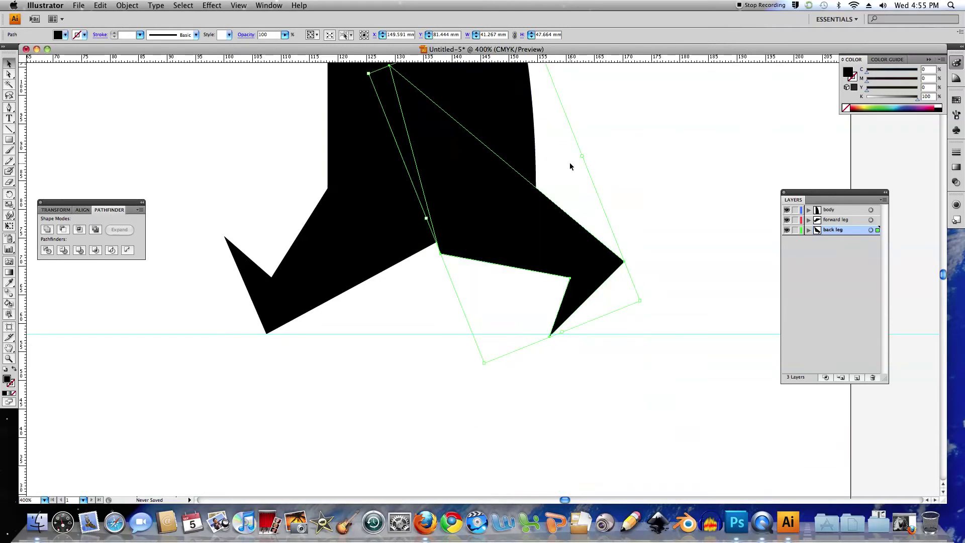
pyautogui.press('Up')
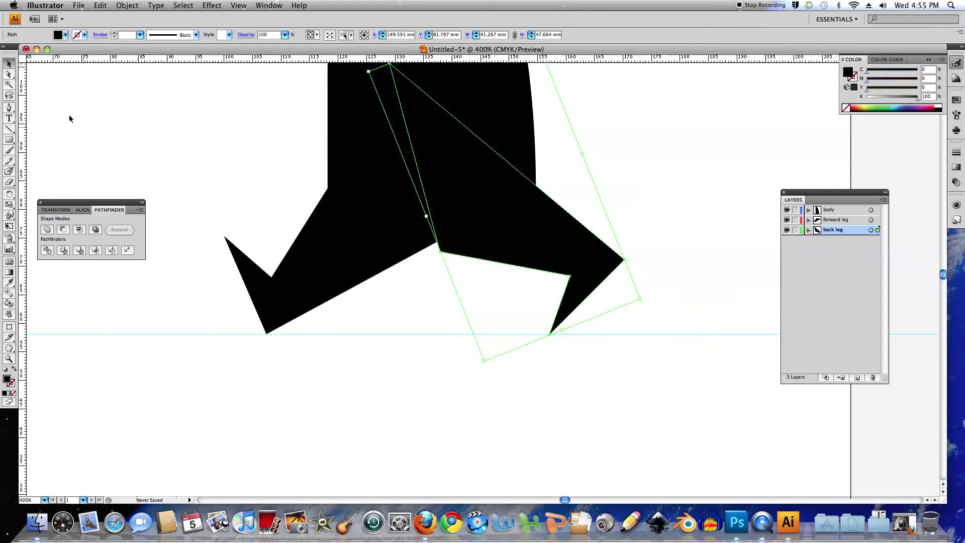
# Step: Reshape the back leg by moving its lower-left anchor to about X 141.7, Y 71.8 mm and its top anchor to about X 137.5, Y 97.9 mm
pyautogui.press('a')
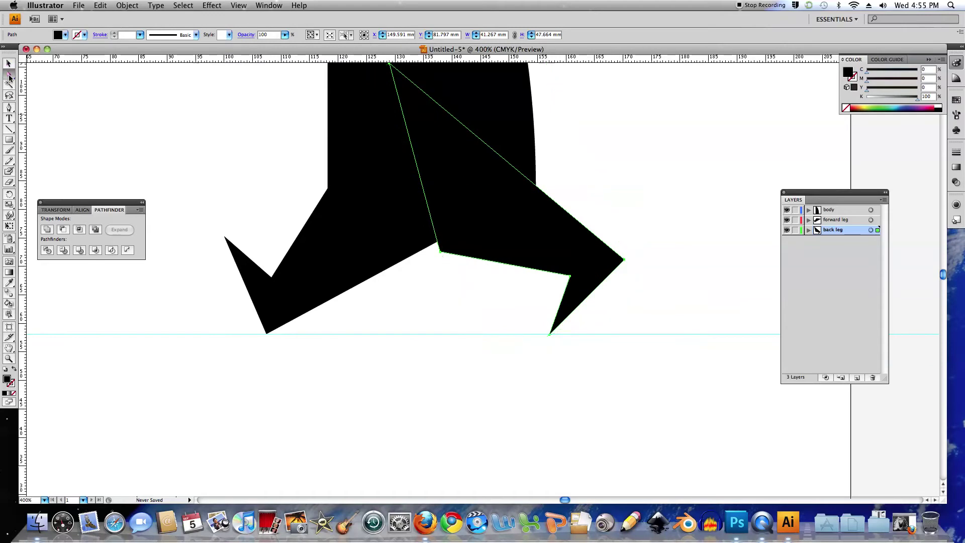
pyautogui.click(441, 254)
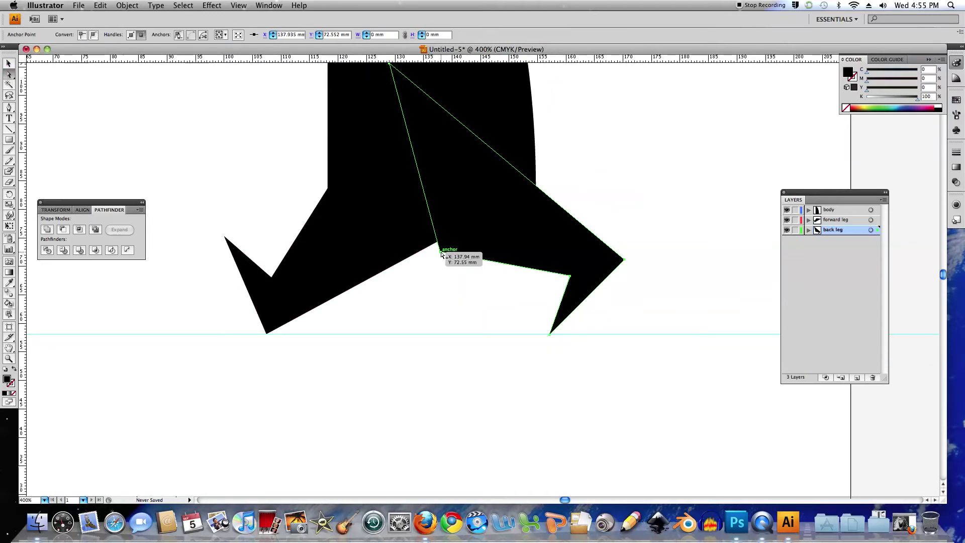
pyautogui.moveTo(441, 254); pyautogui.dragTo(468, 258)
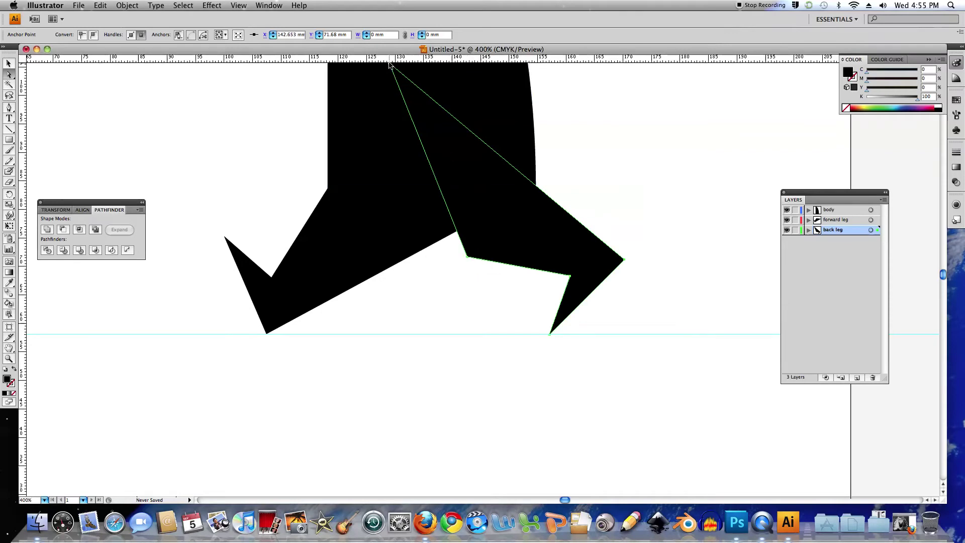
pyautogui.moveTo(391, 66); pyautogui.dragTo(438, 134)
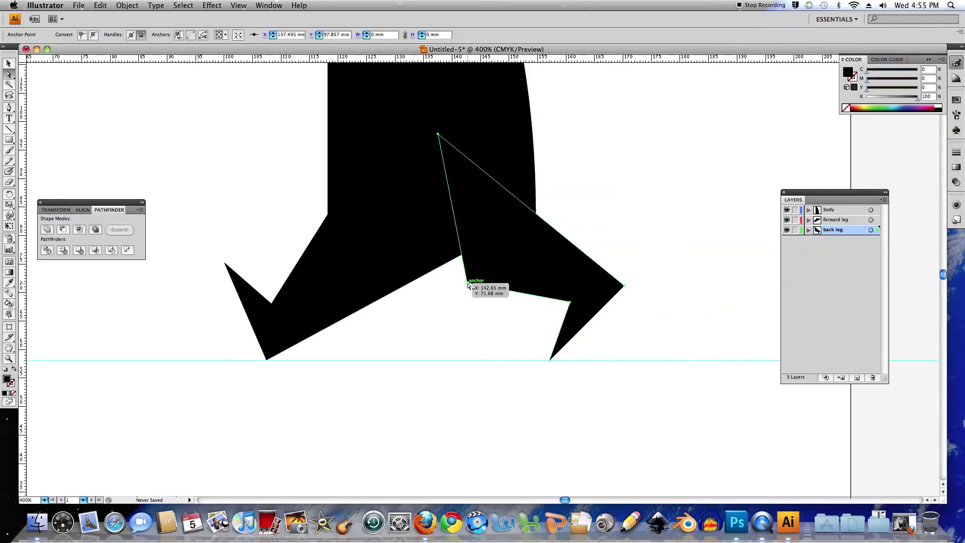
pyautogui.moveTo(466, 285); pyautogui.dragTo(461, 283)
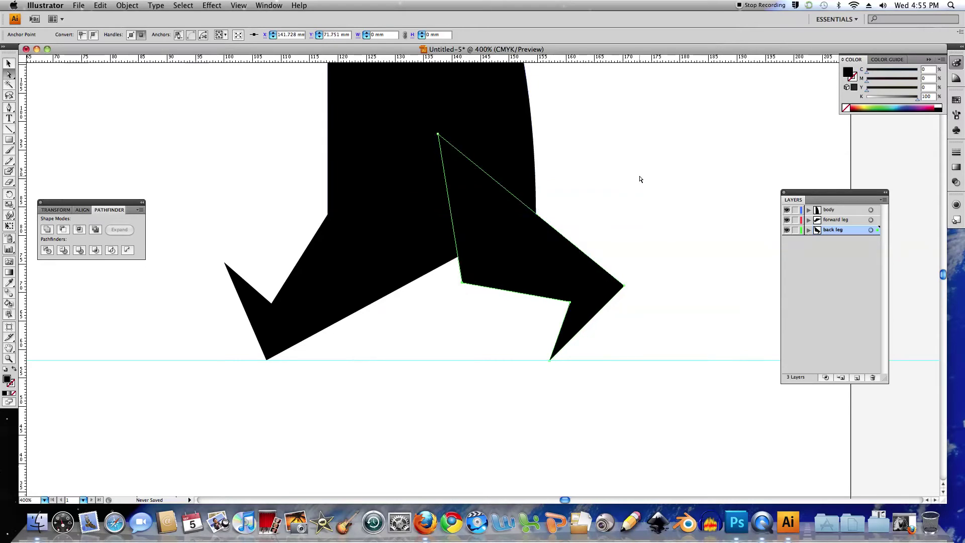
pyautogui.press('super+minus')
pyautogui.press('super+minus')
pyautogui.press('super+minus')
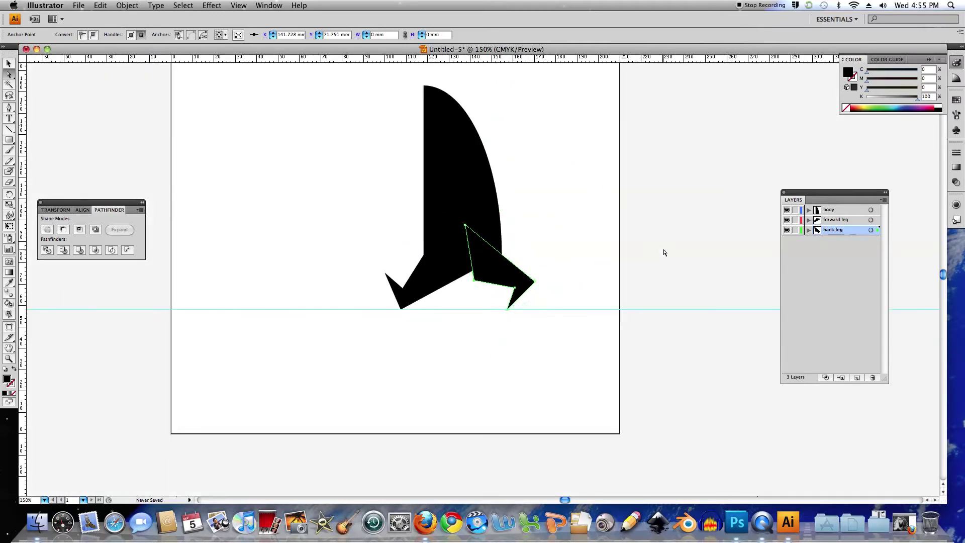
pyautogui.press('super+minus')
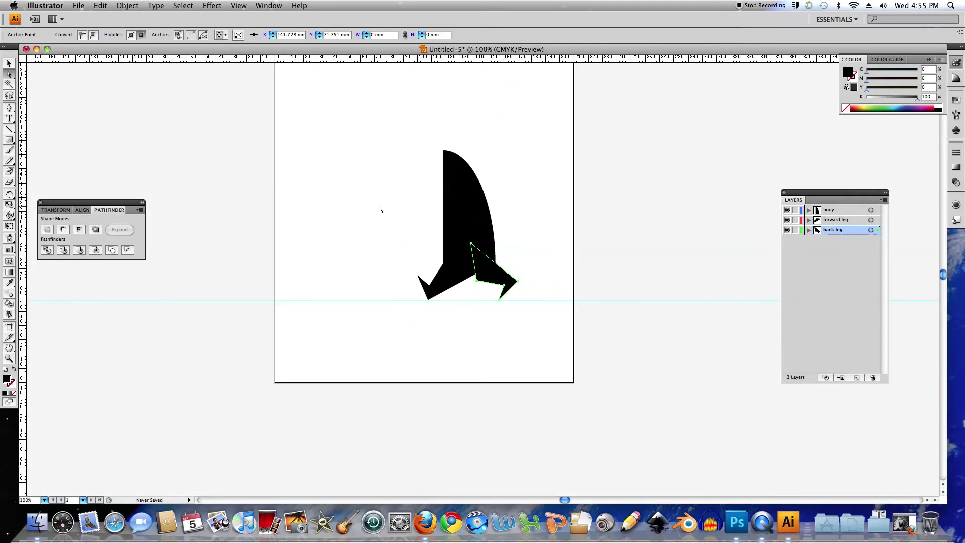
pyautogui.click(380, 211)
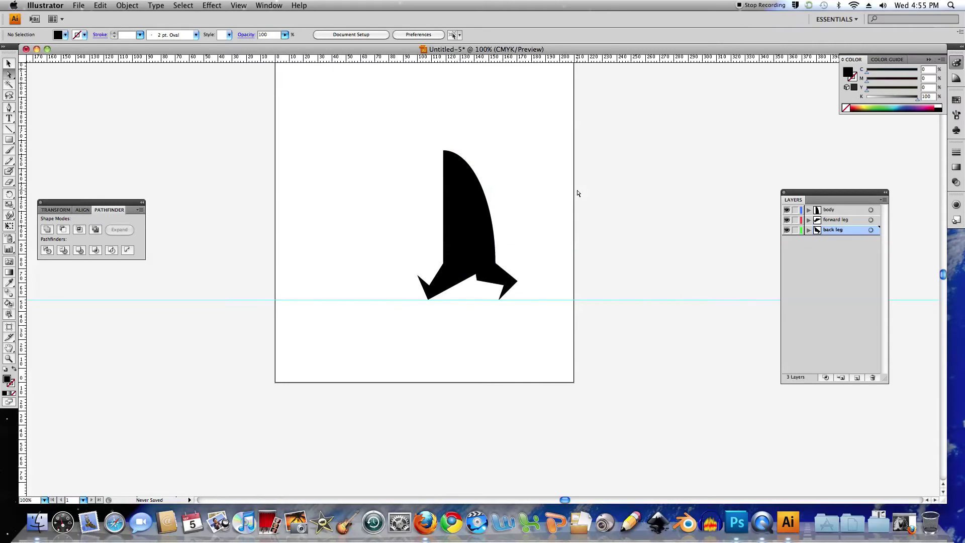
# Step: Move the back leg's lower-left anchor to about X 140.3 mm and nudge its top anchor right until the leg's left edge is vertical
pyautogui.click(477, 282)
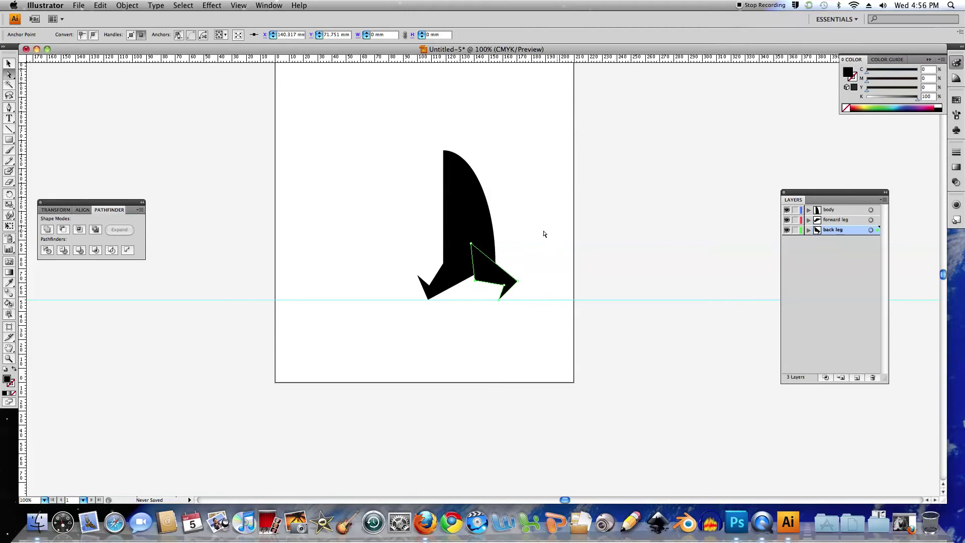
pyautogui.click(378, 225)
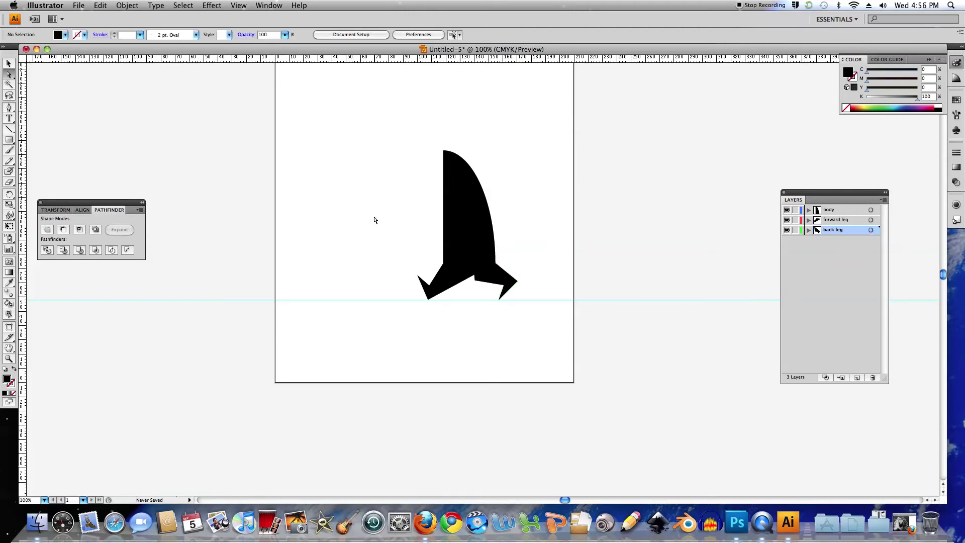
pyautogui.click(475, 280)
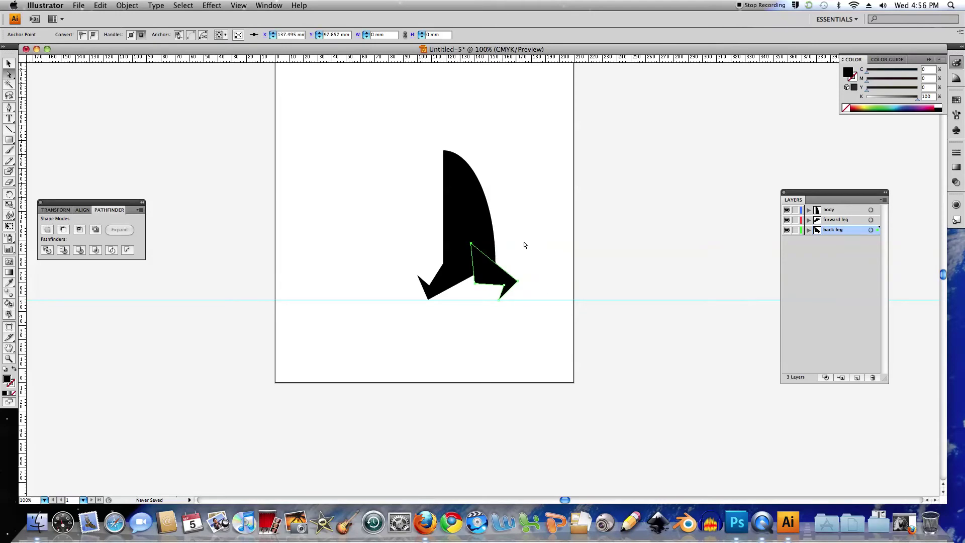
pyautogui.press('Right')
pyautogui.press('Right')
pyautogui.press('Right')
pyautogui.press('Right')
pyautogui.press('Right')
pyautogui.click(384, 253)
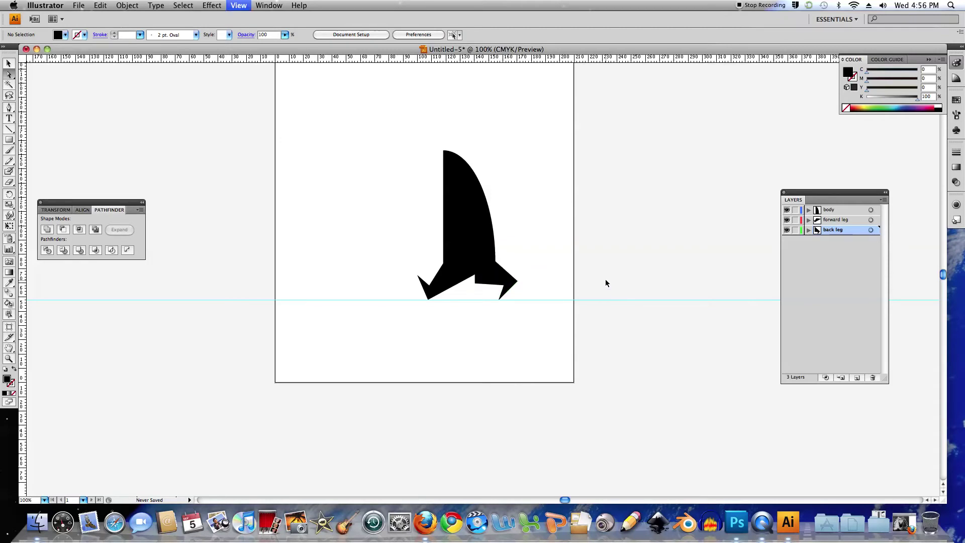
# Step: Add a layer named "head" above the body layer
pyautogui.press('super+equal')
pyautogui.moveTo(540, 187); pyautogui.dragTo(558, 282)
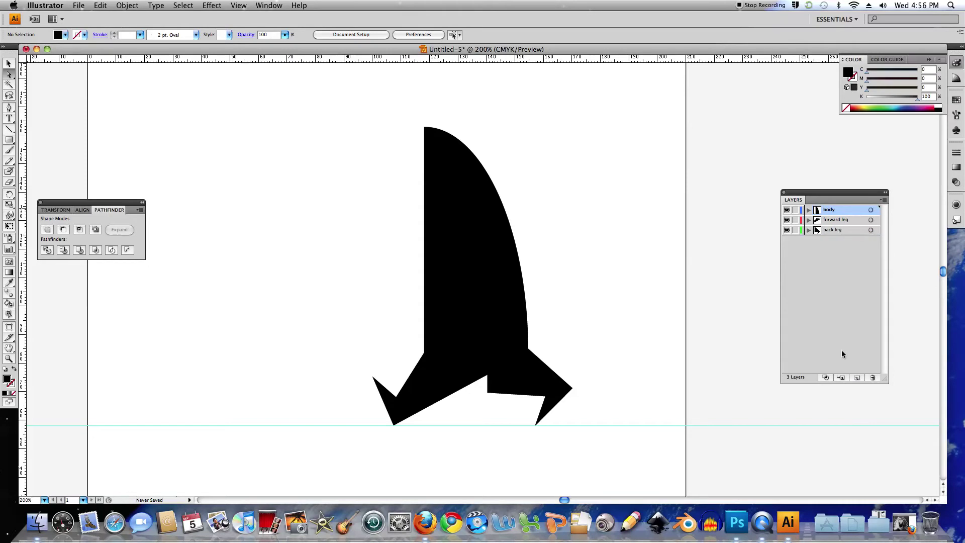
pyautogui.click(856, 378)
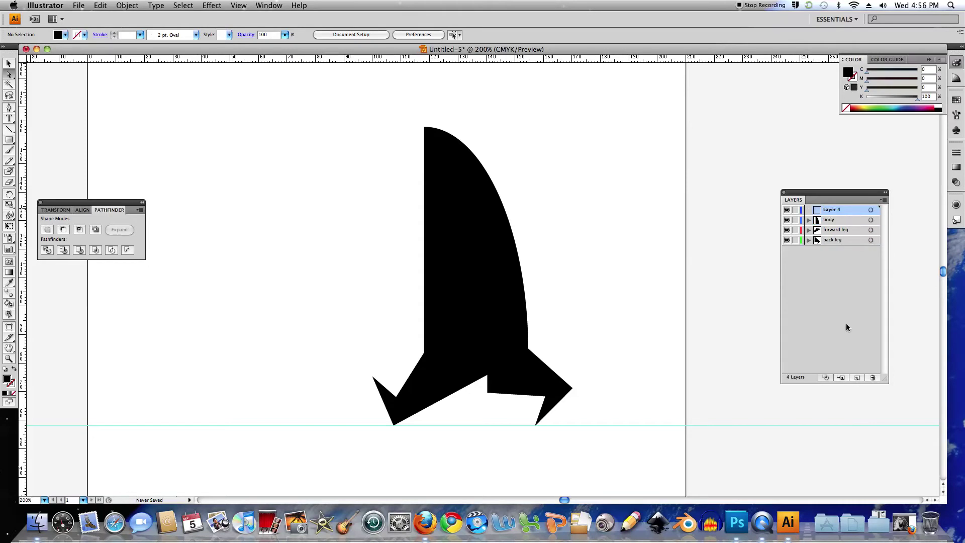
pyautogui.doubleClick(832, 211)
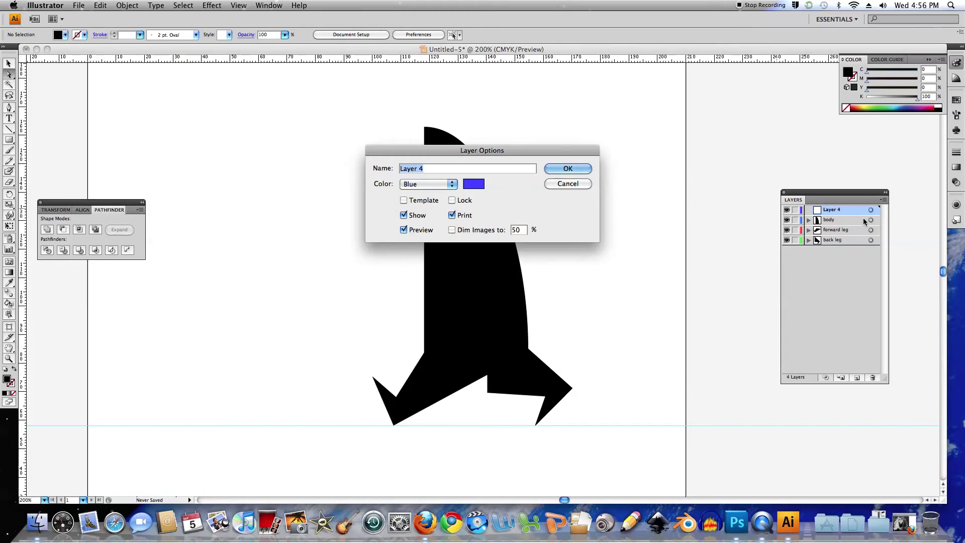
pyautogui.write('head')
pyautogui.press('Return')
# Step: Draw a closed triangular head with the Pen tool, with corners at about X 102.0, Y 186.4 mm, X 105.0, Y 138.4 mm and above the body
pyautogui.moveTo(480, 204); pyautogui.dragTo(510, 255)
pyautogui.click(9, 108)
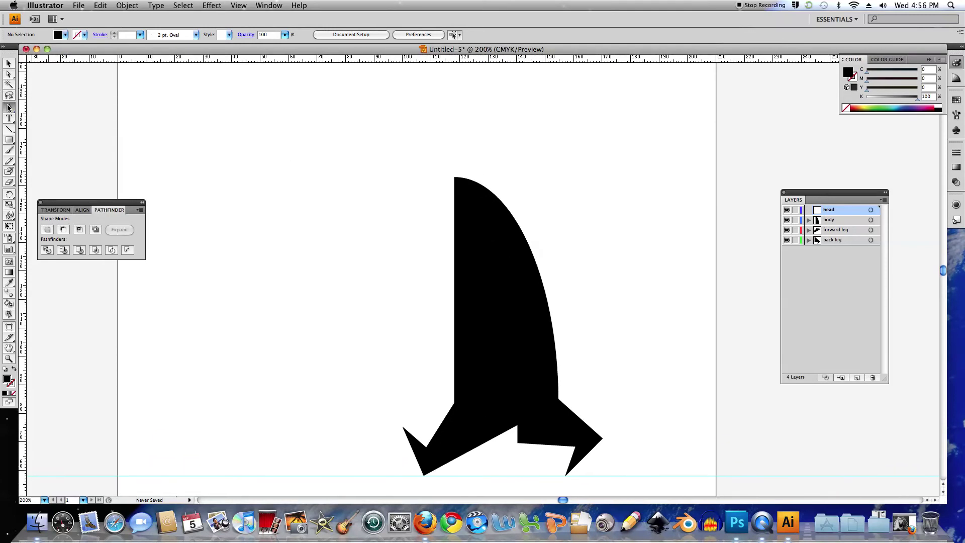
pyautogui.click(408, 110)
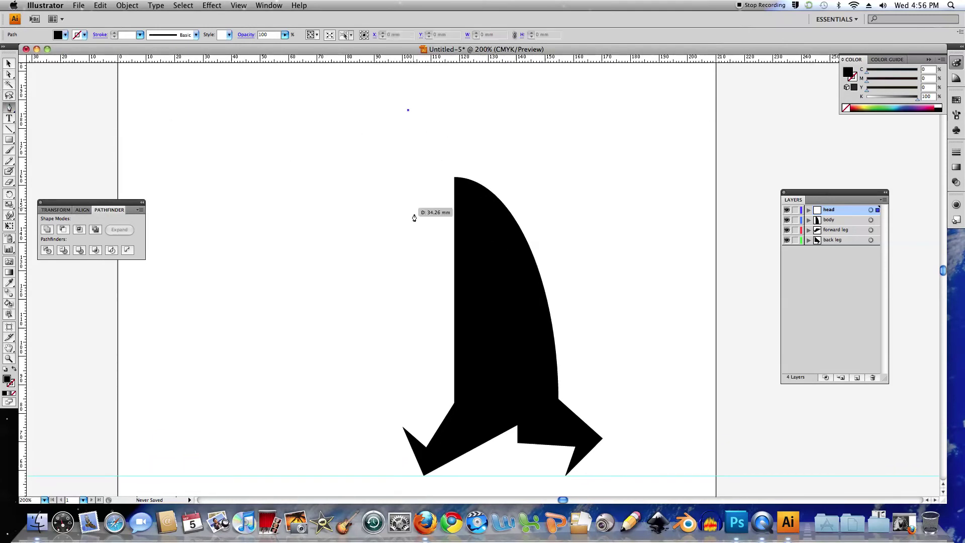
pyautogui.click(416, 247)
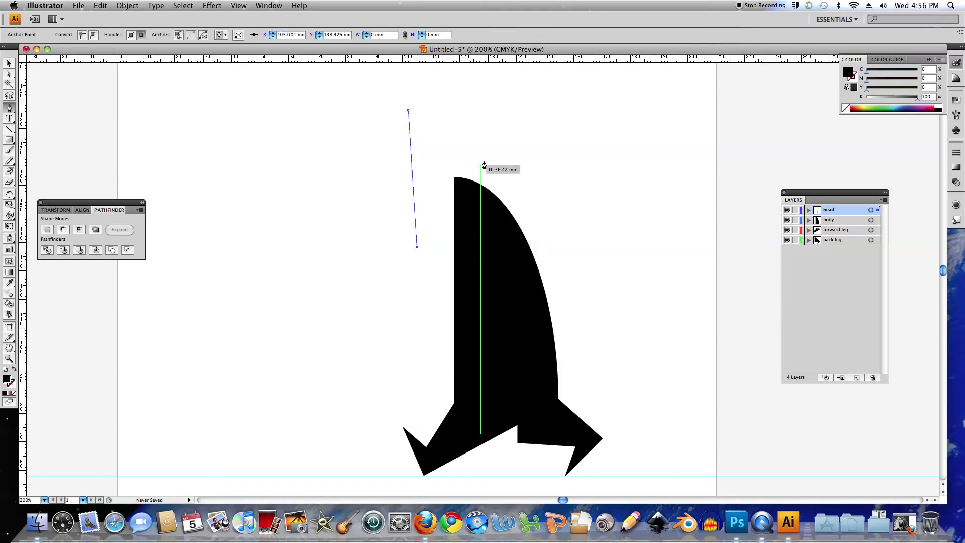
pyautogui.click(506, 151)
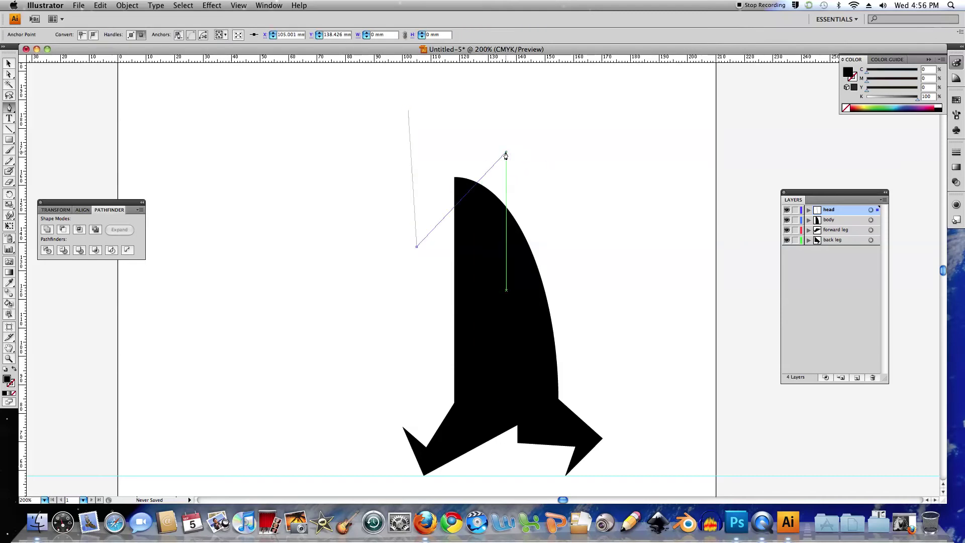
pyautogui.click(407, 110)
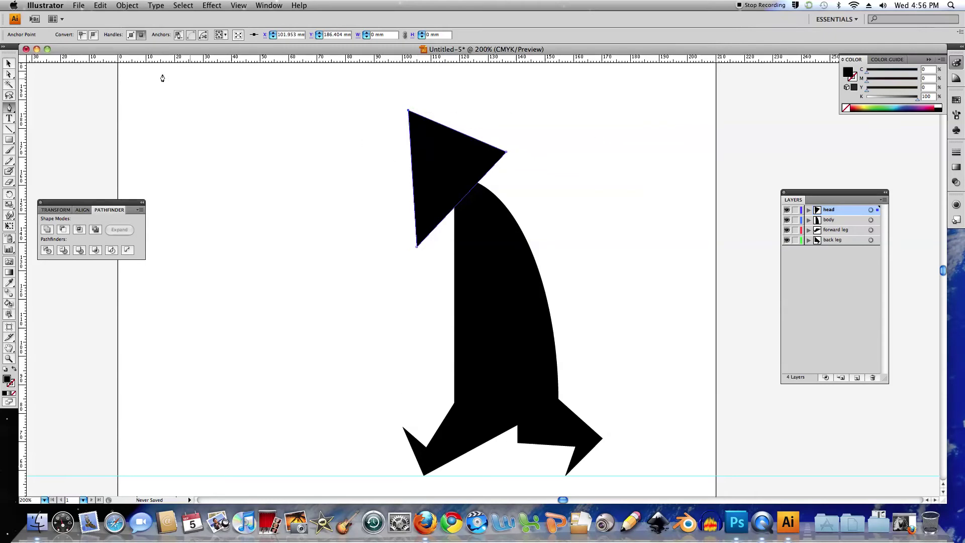
# Step: Nudge the top anchor of the head triangle right to about X 106.5 mm
pyautogui.click(408, 110)
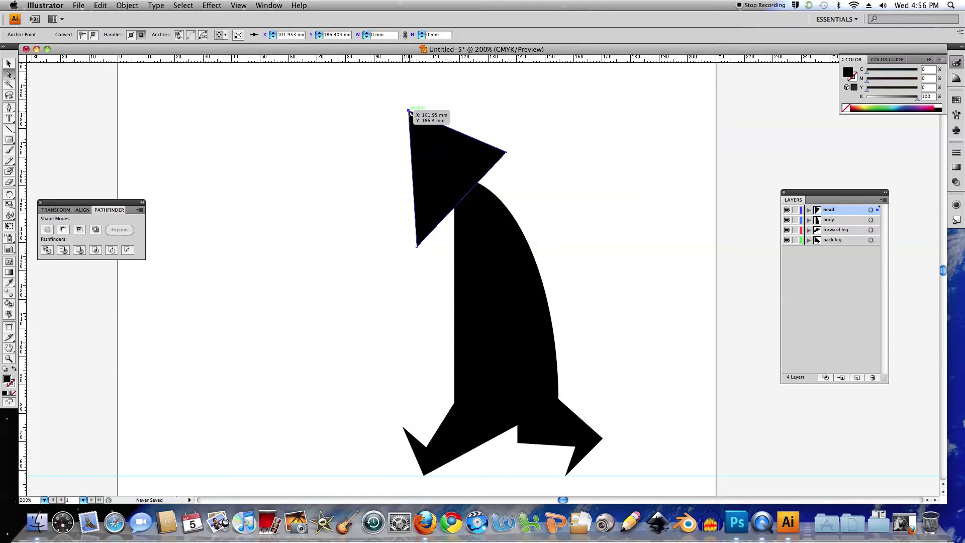
pyautogui.press('Right')
pyautogui.press('Right')
pyautogui.press('Right')
pyautogui.press('Right')
pyautogui.press('Right')
pyautogui.press('Right')
pyautogui.press('Right')
pyautogui.press('Right')
pyautogui.press('Right')
pyautogui.press('Right')
pyautogui.press('Right')
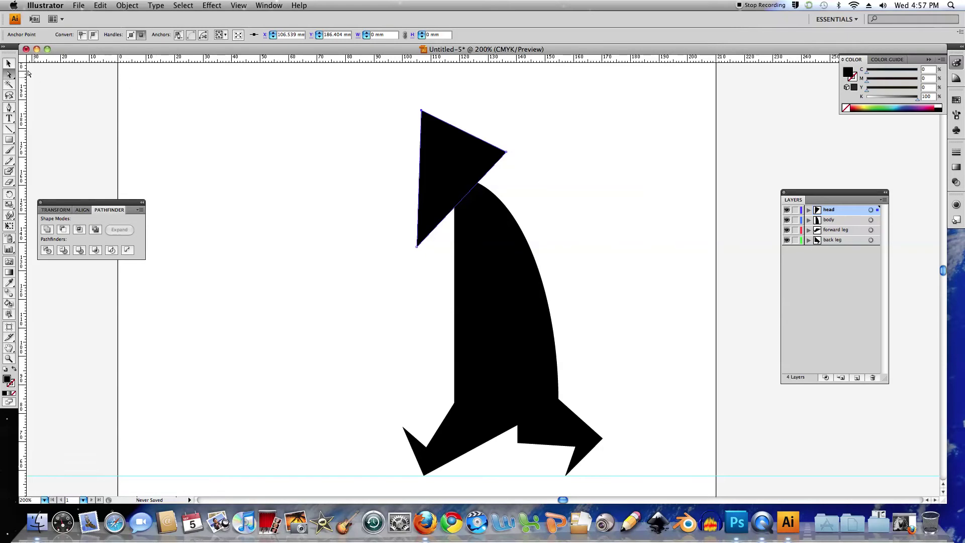
# Step: Move the head triangle's centre to about X 116.3, Y 157.1 mm, and its top anchor to about X 105.3, Y 179.6 mm
pyautogui.press('v')
pyautogui.moveTo(440, 209); pyautogui.dragTo(424, 228)
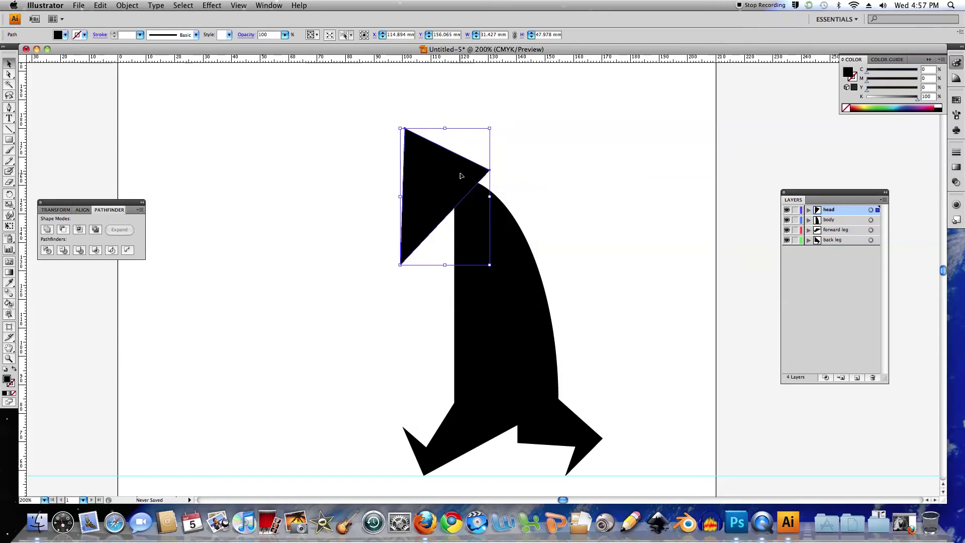
pyautogui.press('Up')
pyautogui.press('Up')
pyautogui.press('Up')
pyautogui.press('Up')
pyautogui.press('Right')
pyautogui.press('Right')
pyautogui.press('Right')
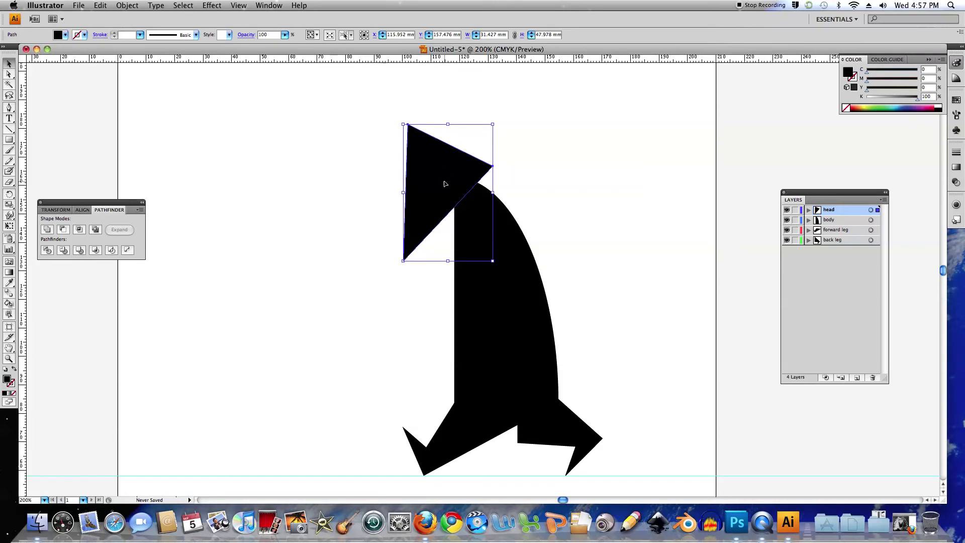
pyautogui.press('Down')
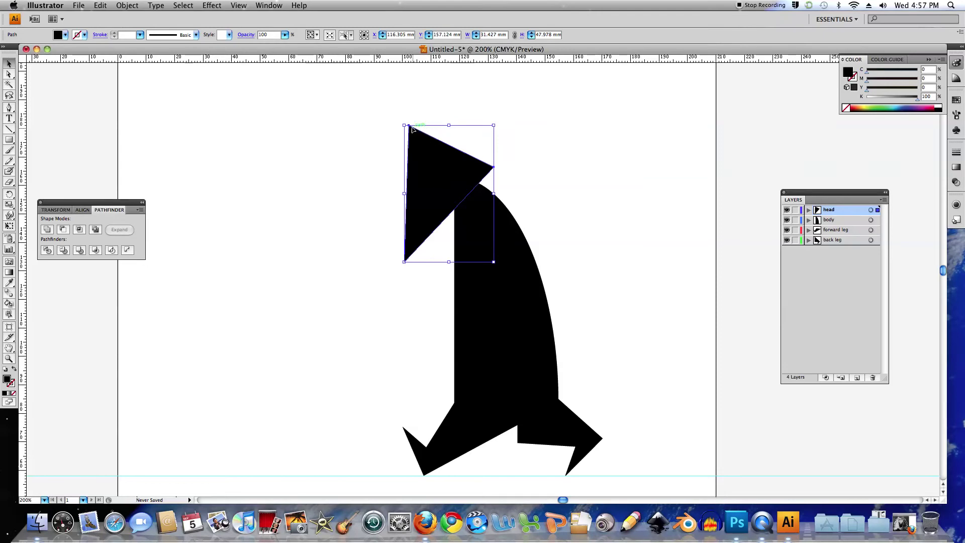
pyautogui.click(9, 74)
pyautogui.moveTo(411, 132); pyautogui.dragTo(417, 130)
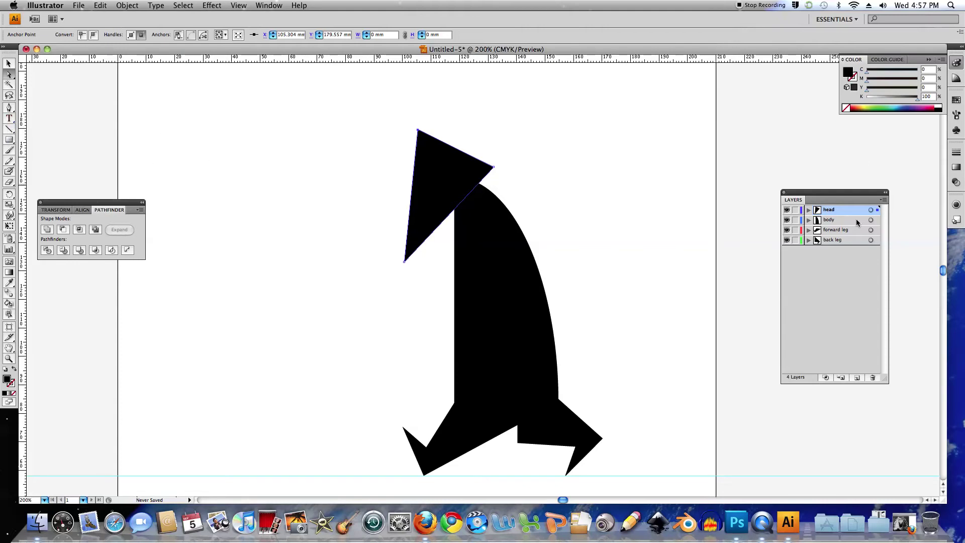
# Step: Add a layer named "brim" above the head layer
pyautogui.click(856, 378)
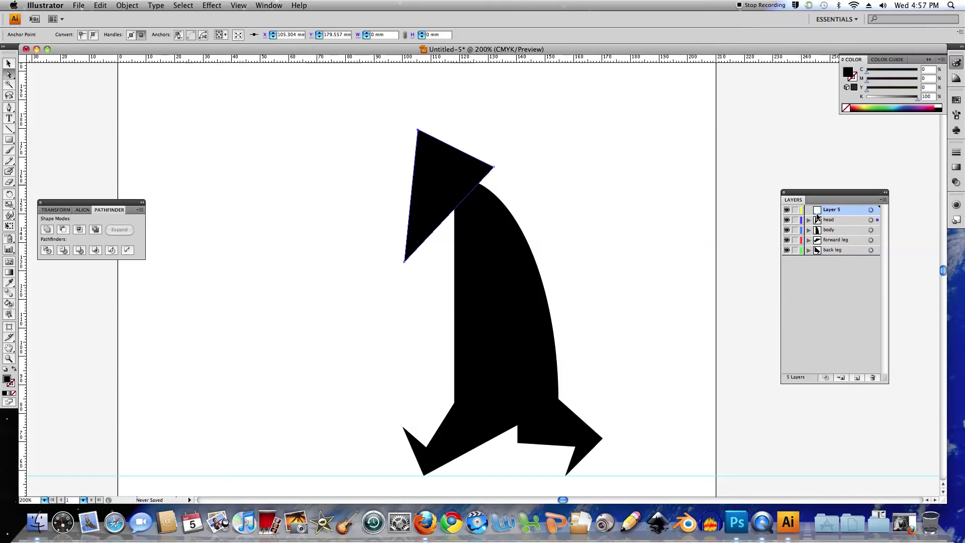
pyautogui.doubleClick(825, 210)
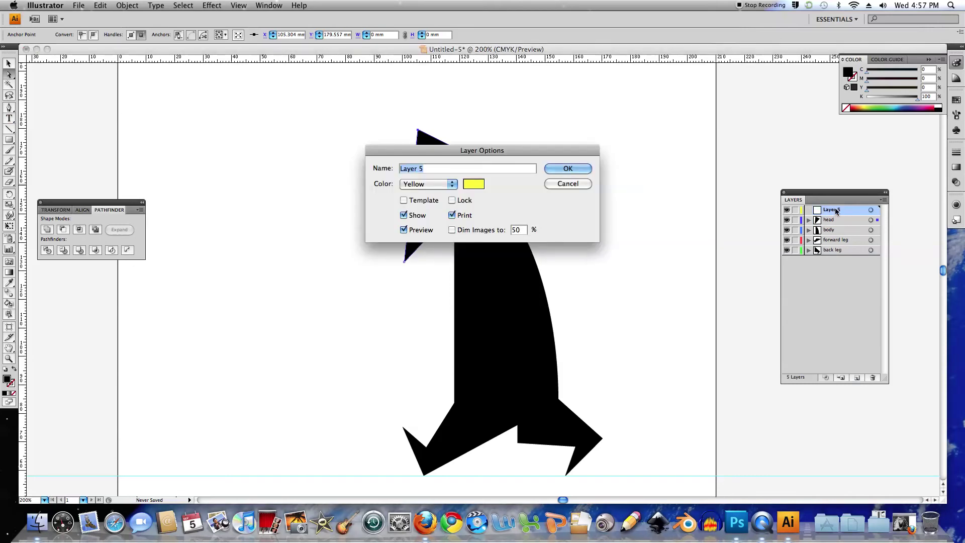
pyautogui.write('brim')
pyautogui.press('Return')
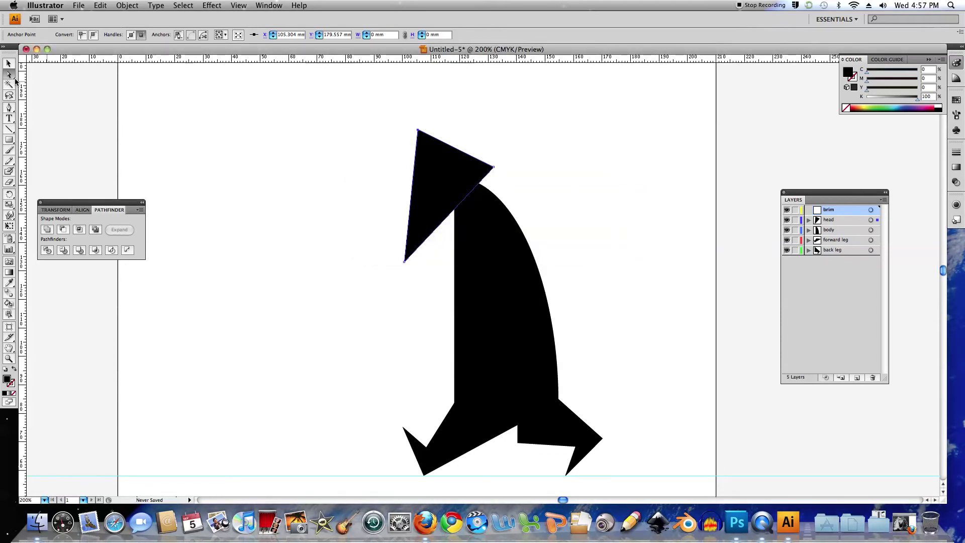
# Step: Draw a closed four-sided hat brim above the head, its tips at about X 81.0, Y 192.6 mm and X 155.3, Y 157.5 mm
pyautogui.click(9, 107)
pyautogui.click(347, 93)
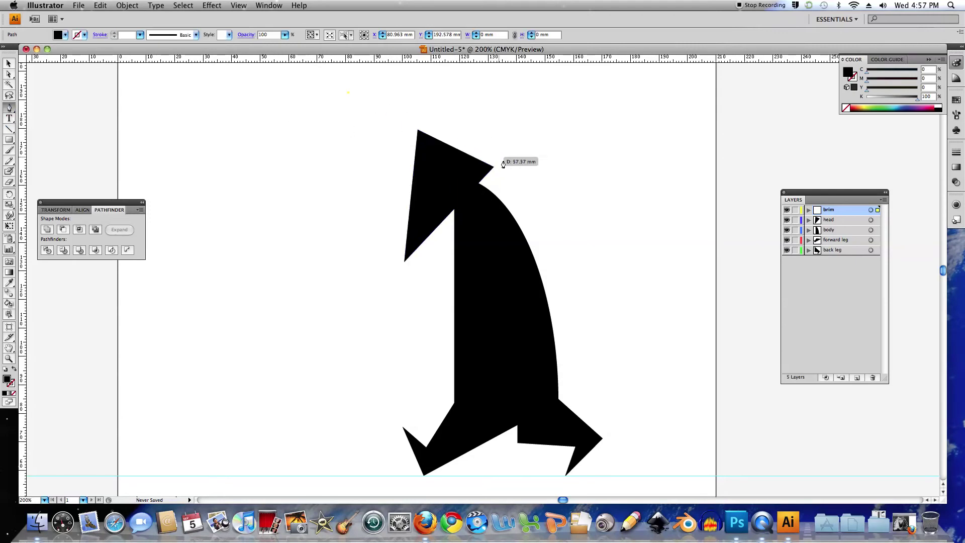
pyautogui.click(560, 194)
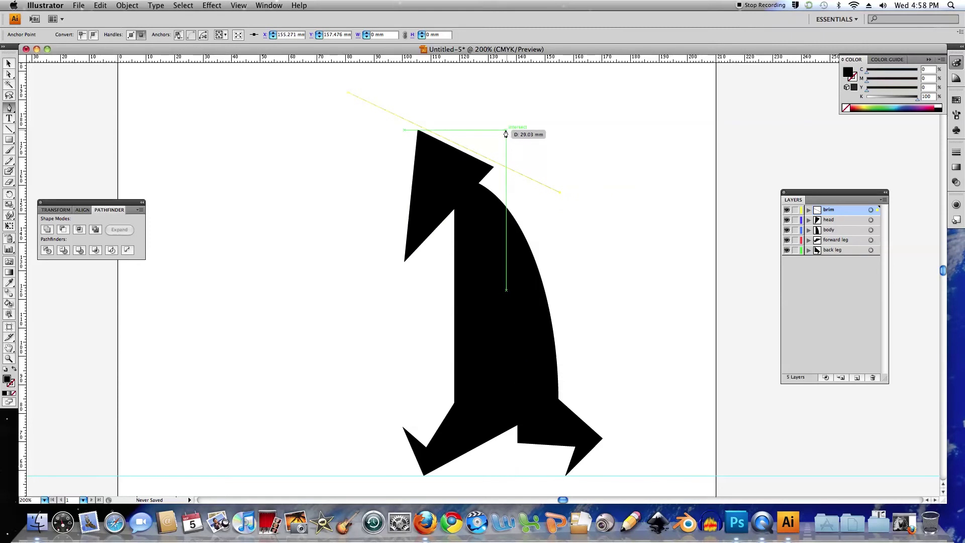
pyautogui.click(506, 131)
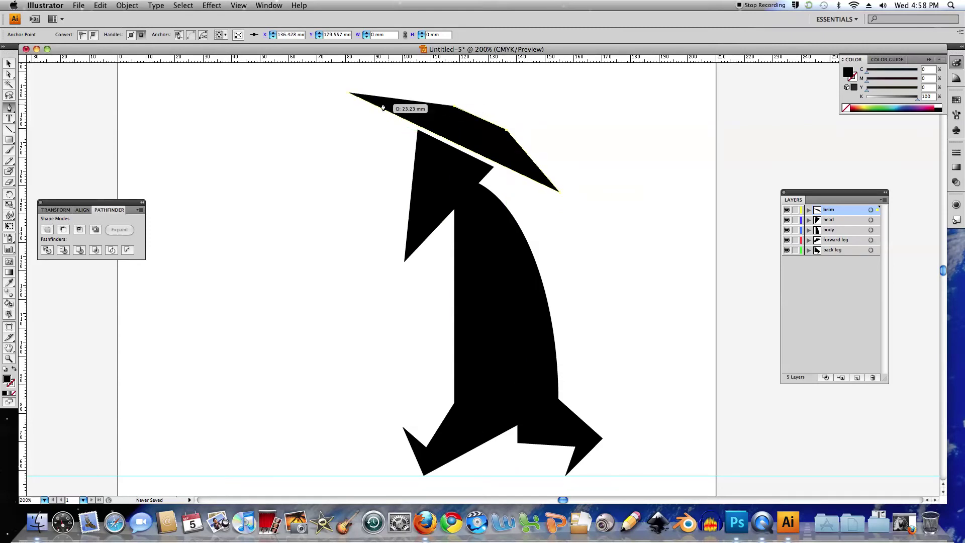
pyautogui.click(349, 96)
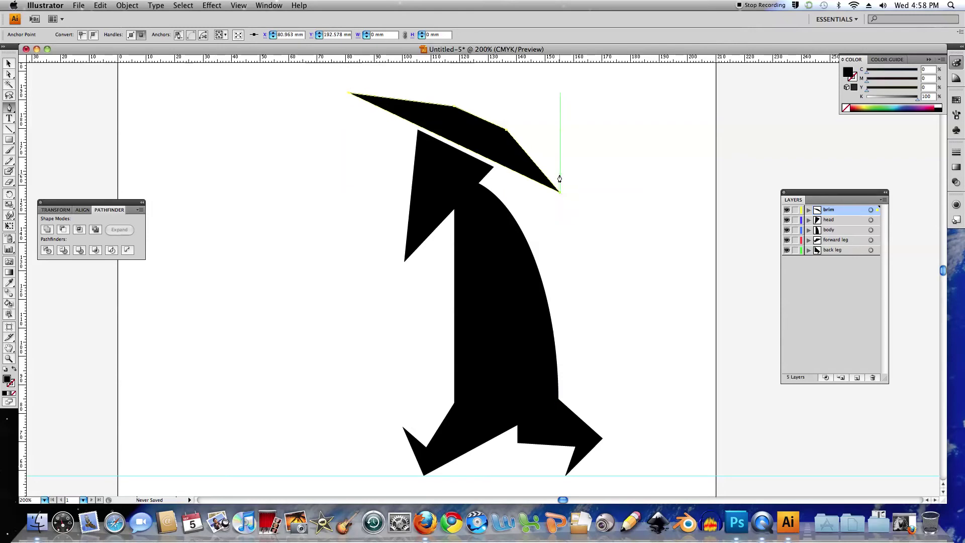
# Step: Select all of the brim's anchors and lower the brim until its centre is at about Y 174.0 mm
pyautogui.click(8, 74)
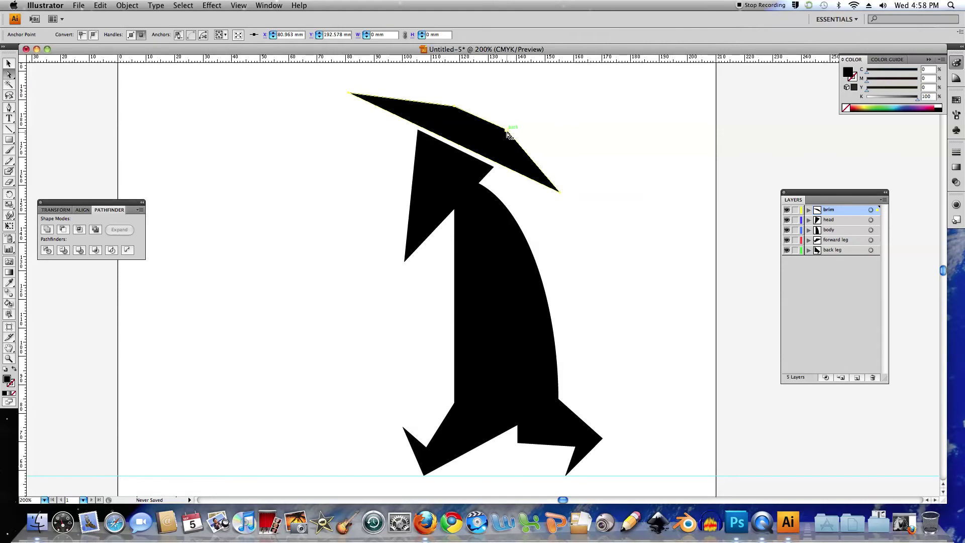
pyautogui.moveTo(545, 101); pyautogui.dragTo(438, 144)
pyautogui.press('Down')
pyautogui.press('Down')
pyautogui.press('Down')
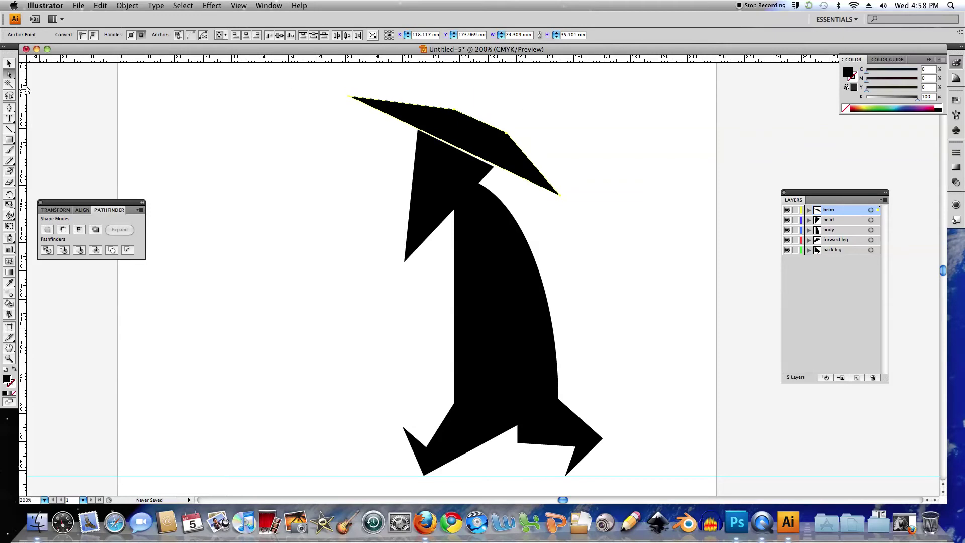
# Step: Flatten the brim by nudging its two upper anchors down and left, the right one to about X 131.8, Y 175.7 mm
pyautogui.click(455, 109)
pyautogui.moveTo(558, 97); pyautogui.dragTo(457, 136)
pyautogui.press('Down')
pyautogui.press('Down')
pyautogui.press('Down')
pyautogui.press('Down')
pyautogui.press('Down')
pyautogui.press('Down')
pyautogui.press('Down')
pyautogui.press('Down')
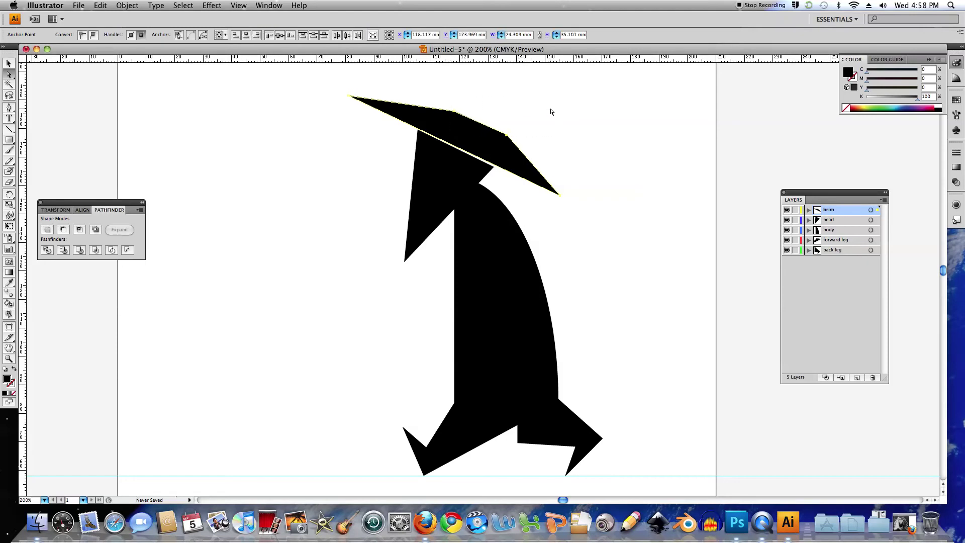
pyautogui.press('Left')
pyautogui.press('Left')
pyautogui.press('Left')
pyautogui.press('Left')
pyautogui.press('Left')
pyautogui.press('Left')
pyautogui.press('Left')
pyautogui.press('Left')
pyautogui.press('Left')
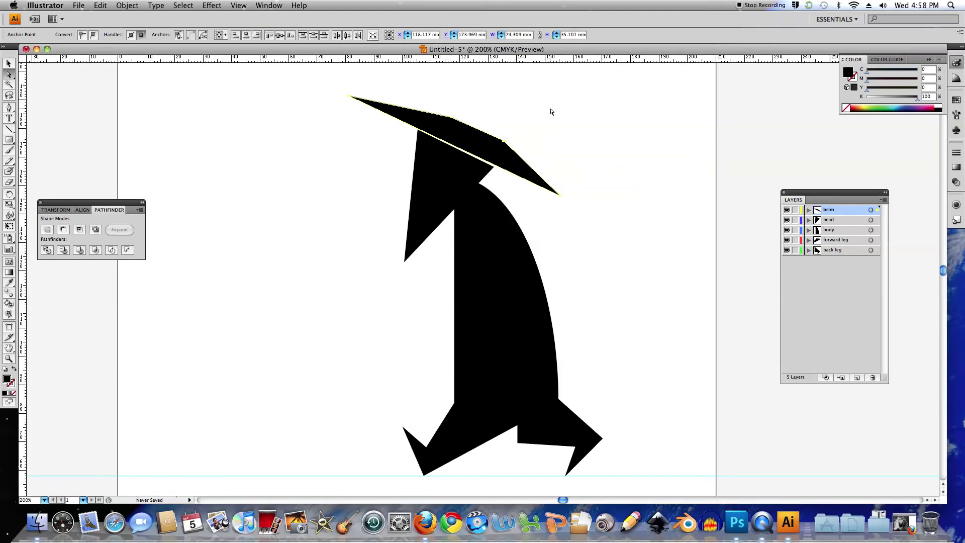
pyautogui.press('Left')
pyautogui.press('Left')
pyautogui.press('Left')
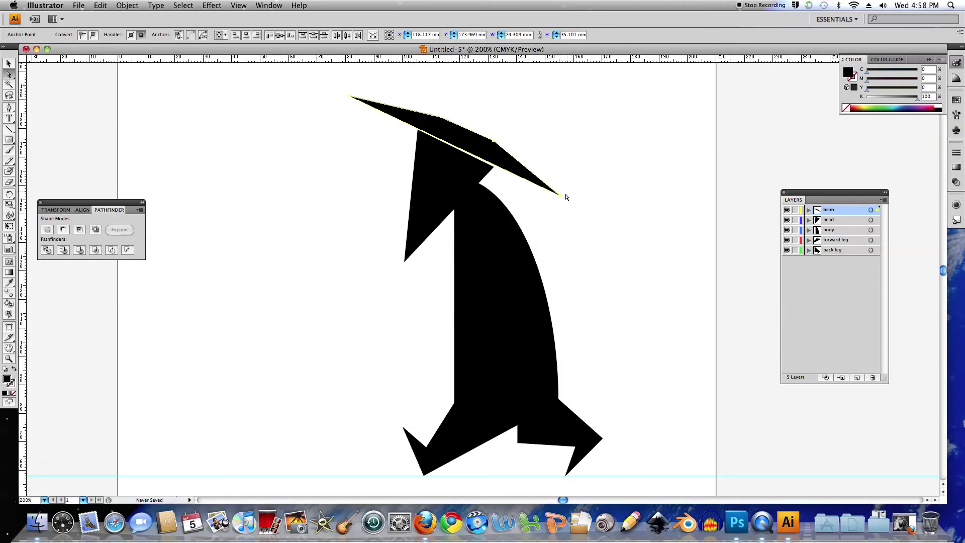
# Step: Lower the brim's right tip anchor to about Y 155.0 mm so its lower edge follows the top of the head
pyautogui.click(558, 195)
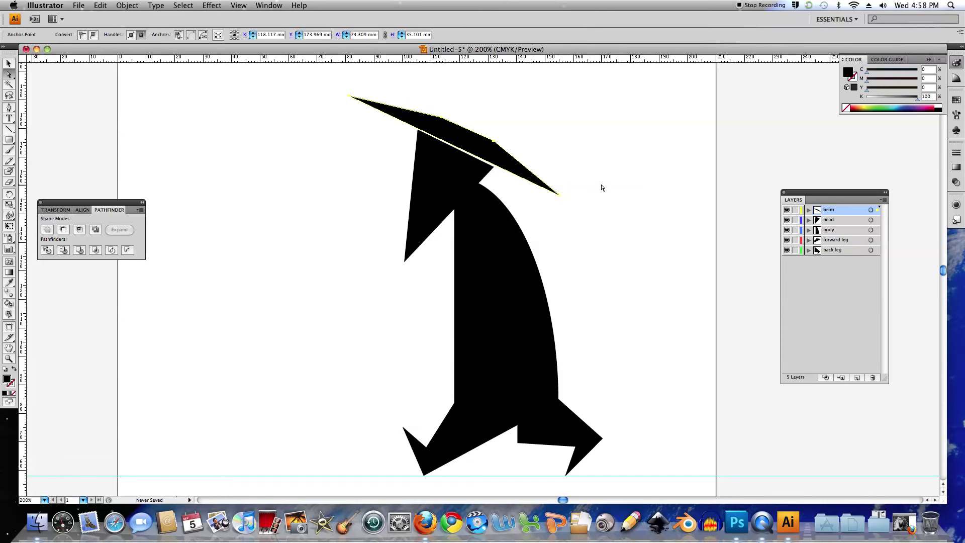
pyautogui.press('Down')
pyautogui.click(598, 185)
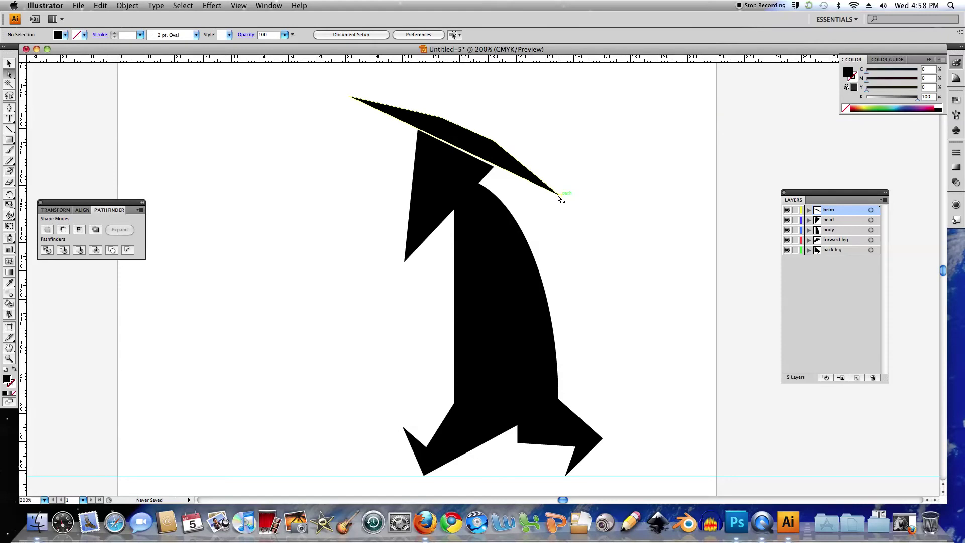
pyautogui.click(559, 196)
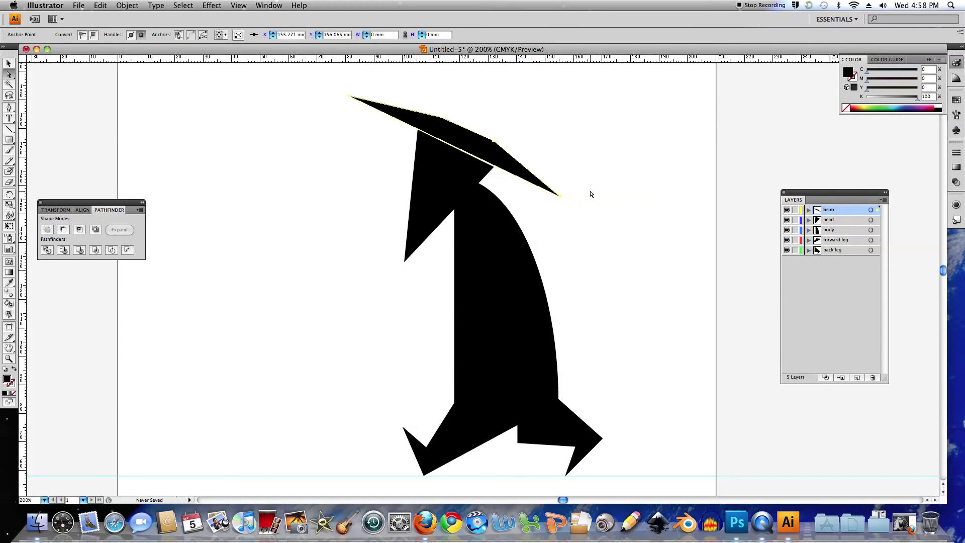
pyautogui.press('Down')
pyautogui.press('Down')
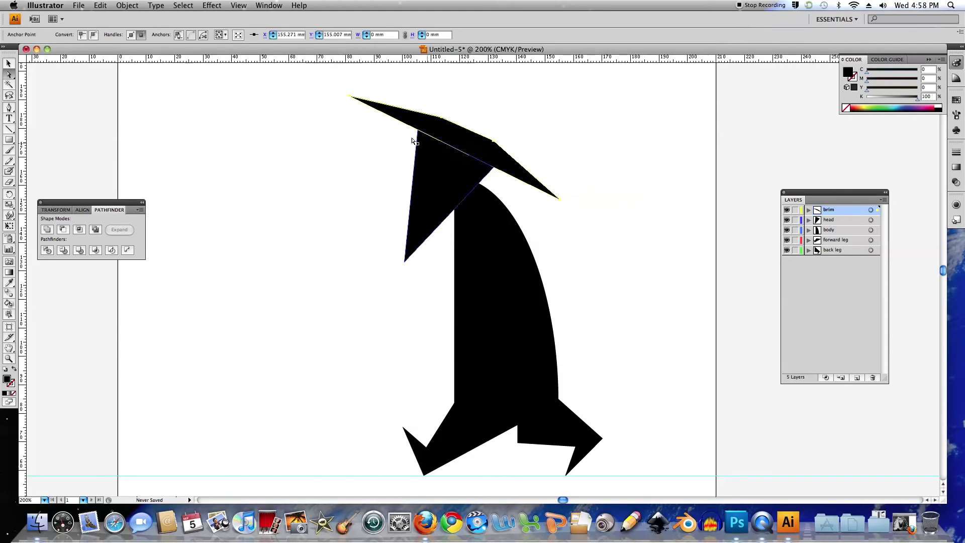
pyautogui.click(492, 142)
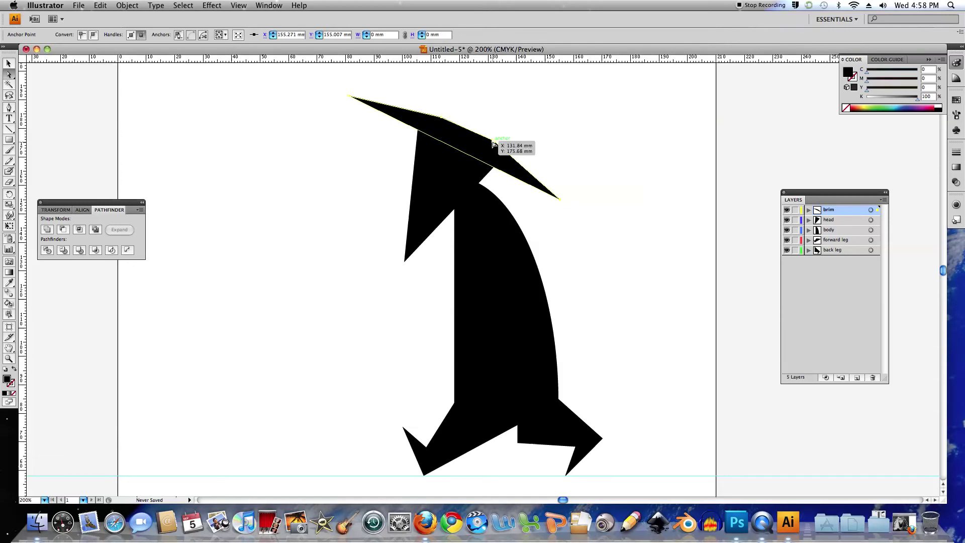
# Step: Nudge the brim's upper right anchor left and slightly up to reshape the right side of the brim
pyautogui.press('Down')
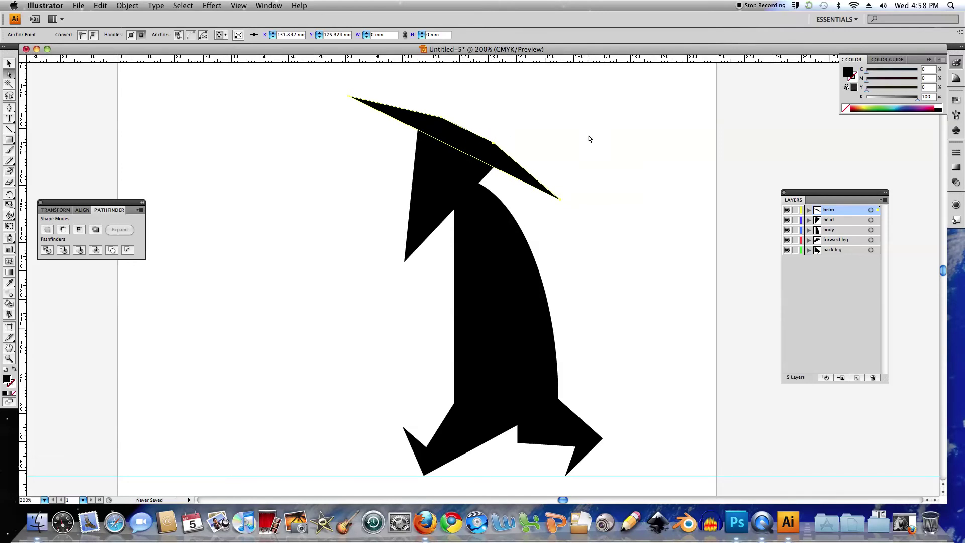
pyautogui.press('Left')
pyautogui.press('Left')
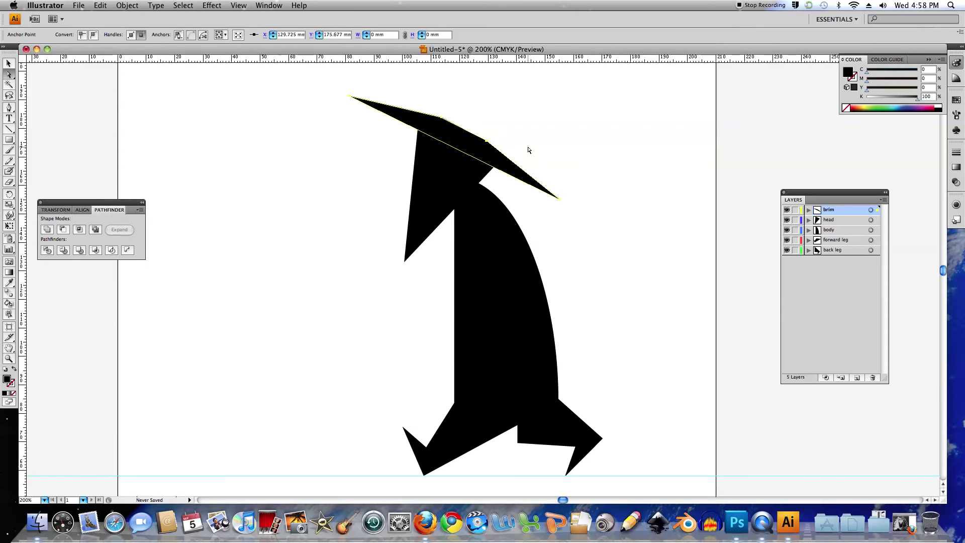
pyautogui.press('Up')
pyautogui.press('Up')
pyautogui.press('Up')
pyautogui.press('Down')
# Step: Nudge the brim's upper left anchor right and down to about X 115.3, Y 182.9 mm
pyautogui.click(442, 120)
pyautogui.press('Down')
pyautogui.press('Right')
pyautogui.press('Right')
pyautogui.press('Right')
pyautogui.press('Down')
pyautogui.press('Down')
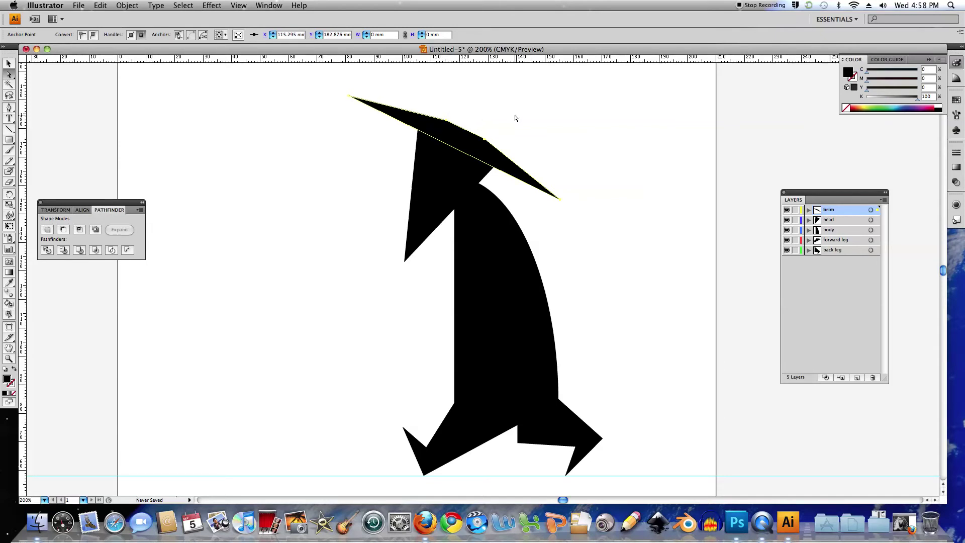
# Step: Add a new layer above the brim layer and name it hat
pyautogui.click(9, 64)
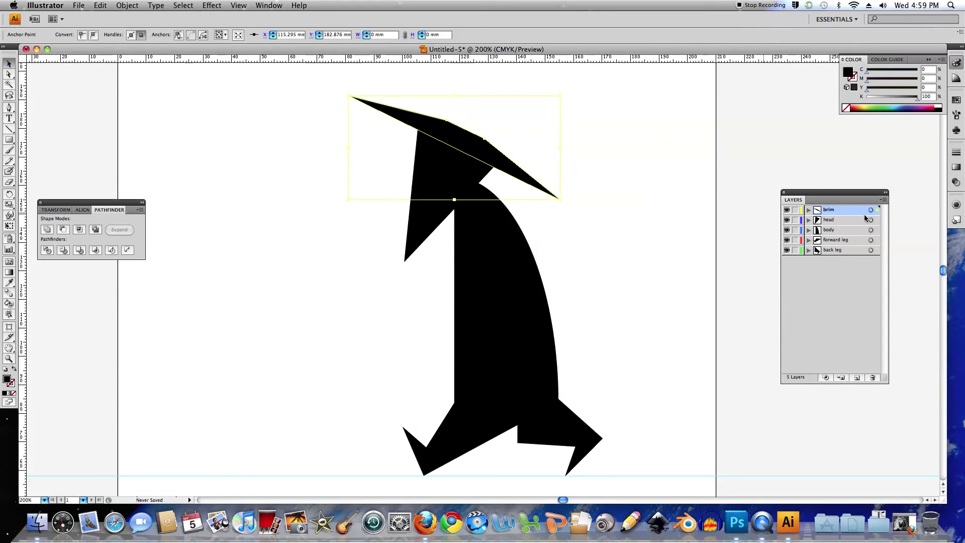
pyautogui.click(856, 378)
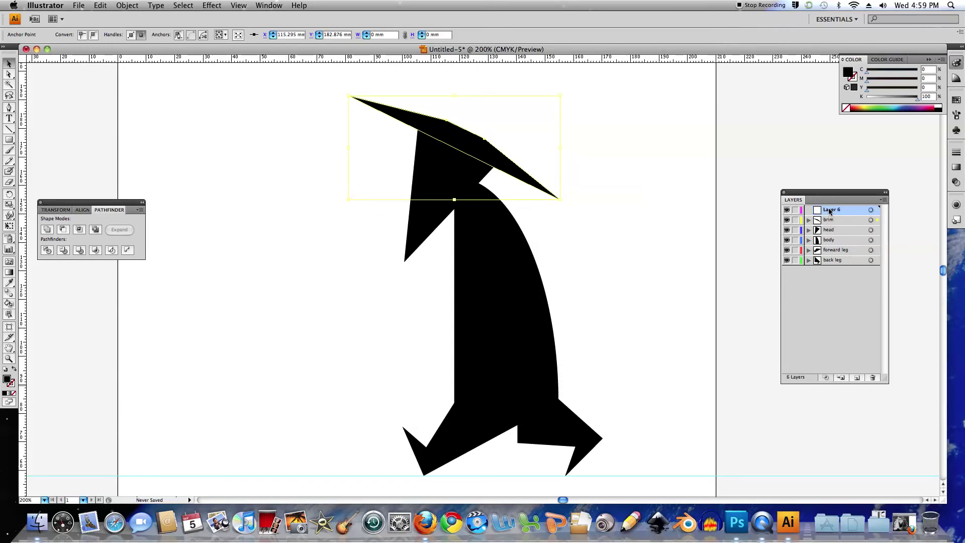
pyautogui.doubleClick(830, 210)
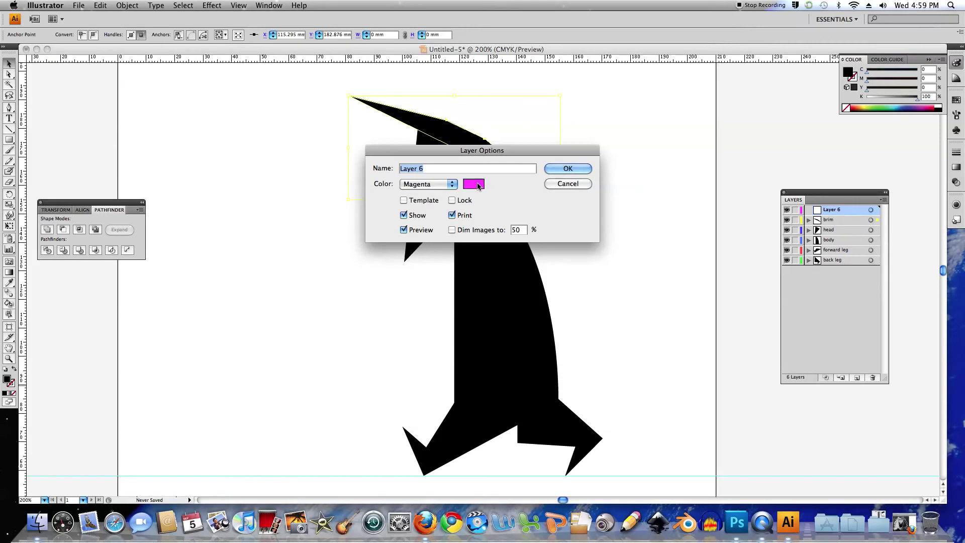
pyautogui.moveTo(484, 153); pyautogui.dragTo(546, 184)
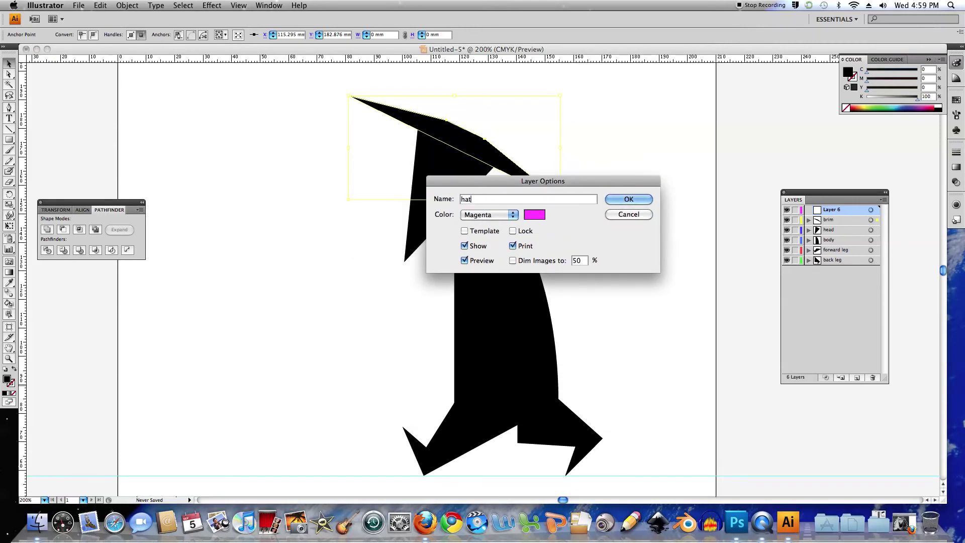
pyautogui.press('Return')
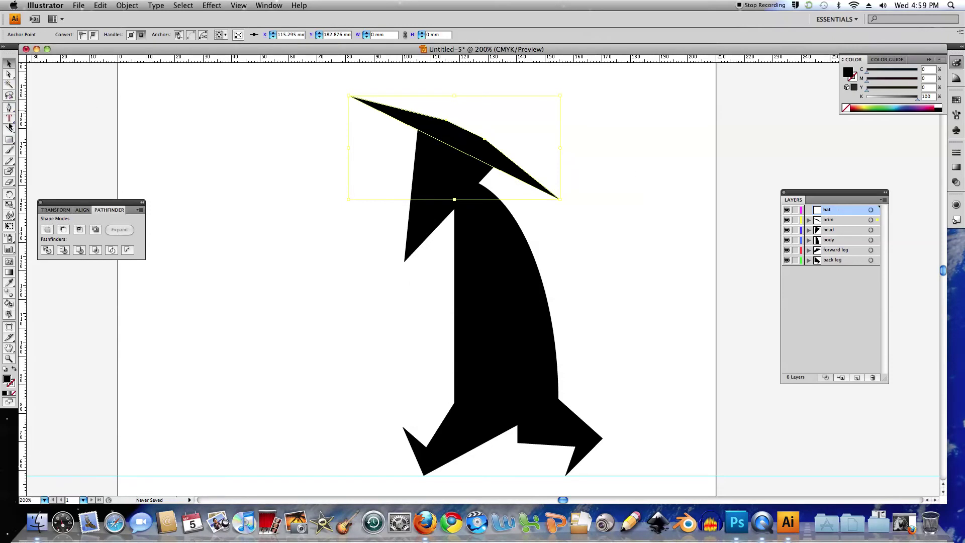
# Step: Draw a closed four-sided hat crown on the brim with the Pen tool, its upper corners at about X 122.9, Y 194.3 mm and X 132.0, Y 189.1 mm
pyautogui.press('p')
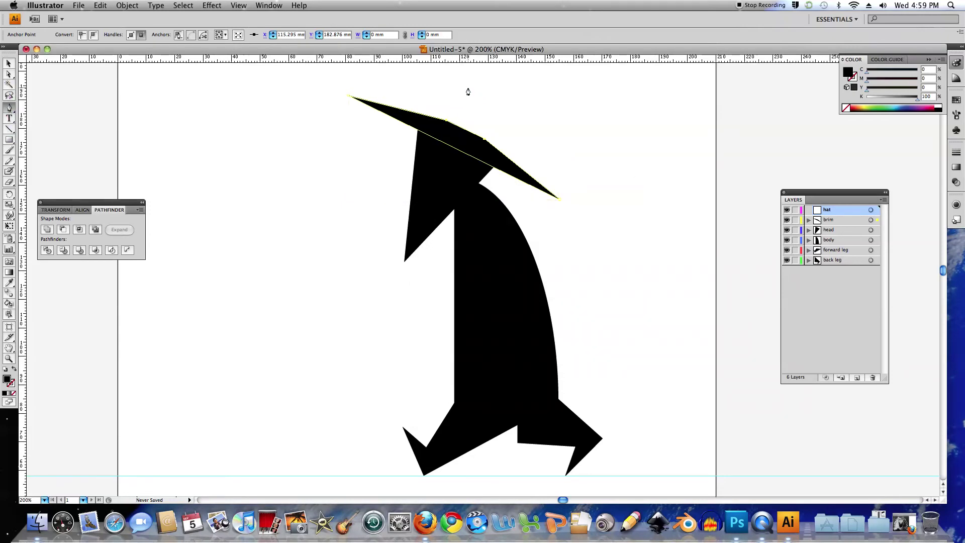
pyautogui.moveTo(443, 124); pyautogui.dragTo(468, 88)
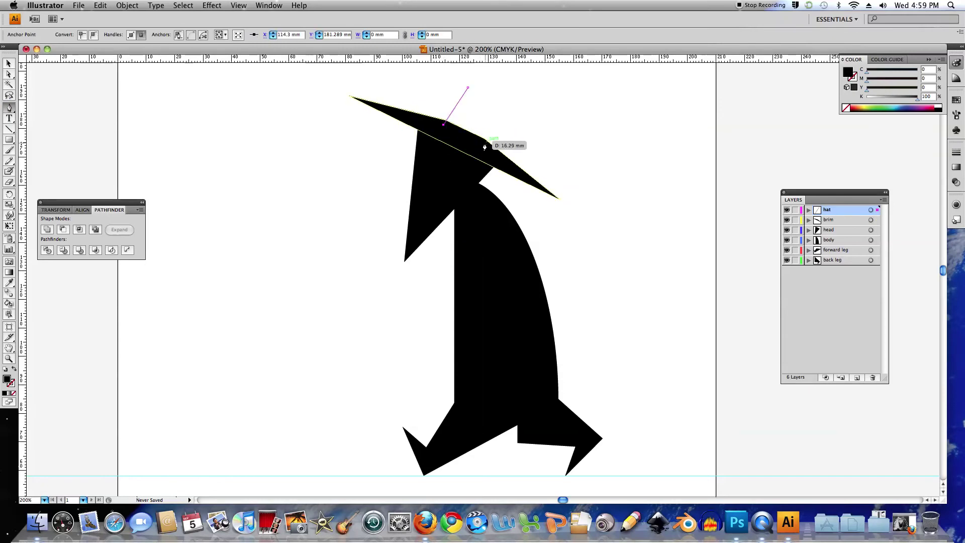
pyautogui.click(484, 143)
pyautogui.click(494, 102)
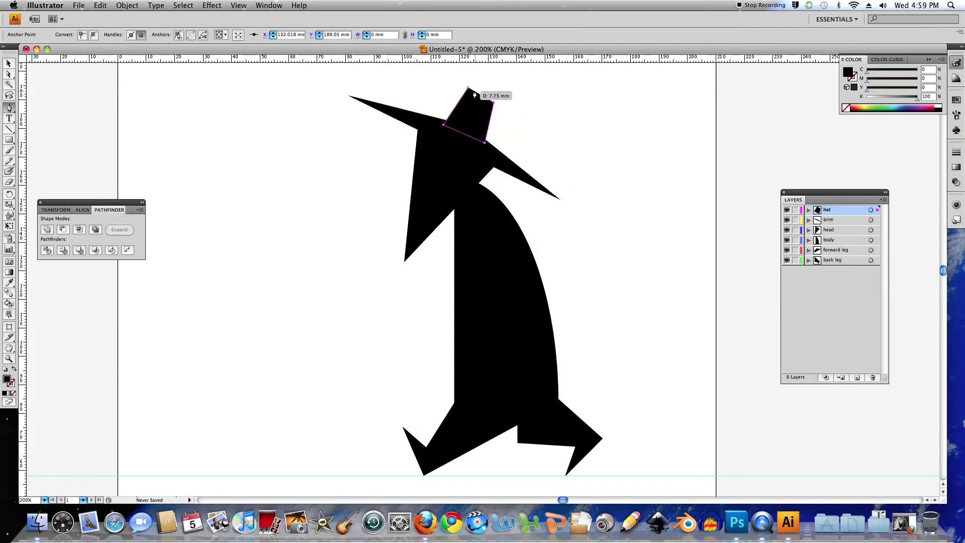
pyautogui.click(467, 88)
# Step: Move the crown's lower left anchor to about X 115.7, Y 182.7 mm so it meets the brim's upper left corner
pyautogui.press('super+equal')
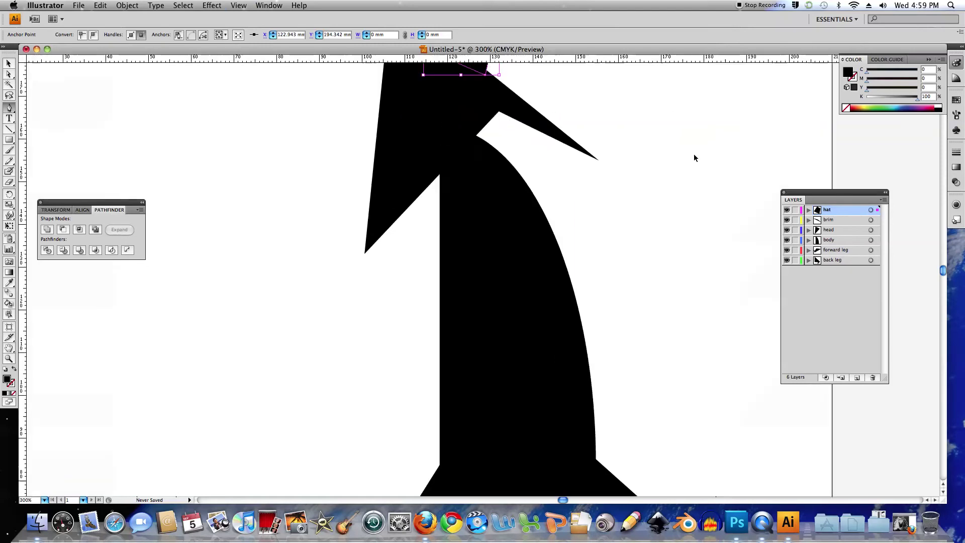
pyautogui.moveTo(498, 108); pyautogui.dragTo(565, 337)
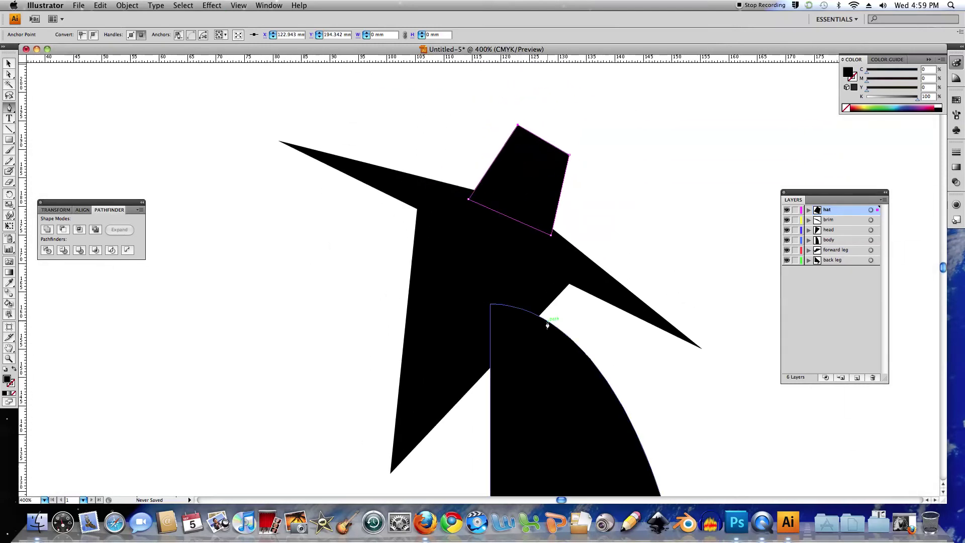
pyautogui.click(9, 75)
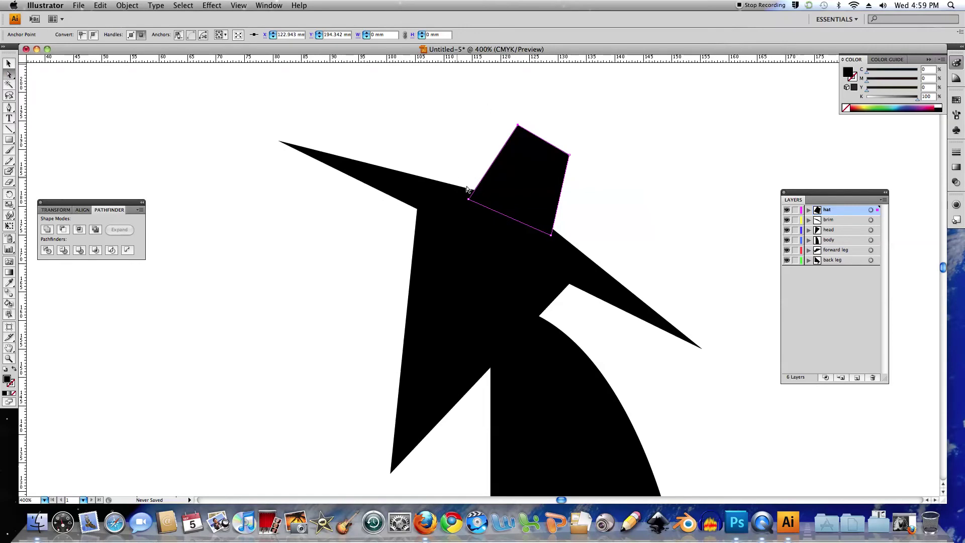
pyautogui.click(469, 201)
pyautogui.moveTo(469, 201); pyautogui.dragTo(474, 188)
pyautogui.press('Right')
pyautogui.press('Right')
pyautogui.press('Right')
pyautogui.press('Right')
pyautogui.press('Down')
pyautogui.press('Down')
pyautogui.press('Down')
pyautogui.press('Down')
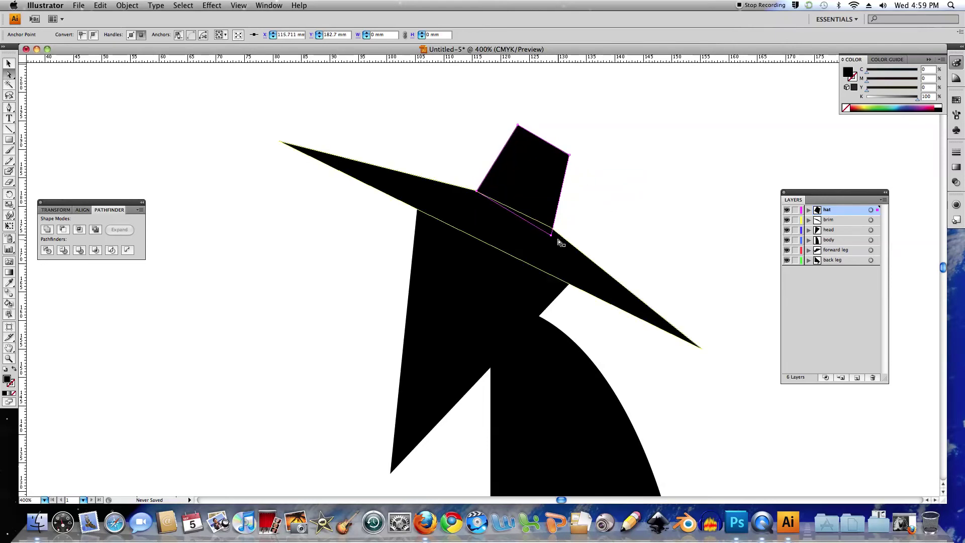
# Step: Move the crown's lower right anchor up onto the brim's upper right corner
pyautogui.moveTo(552, 236); pyautogui.dragTo(549, 227)
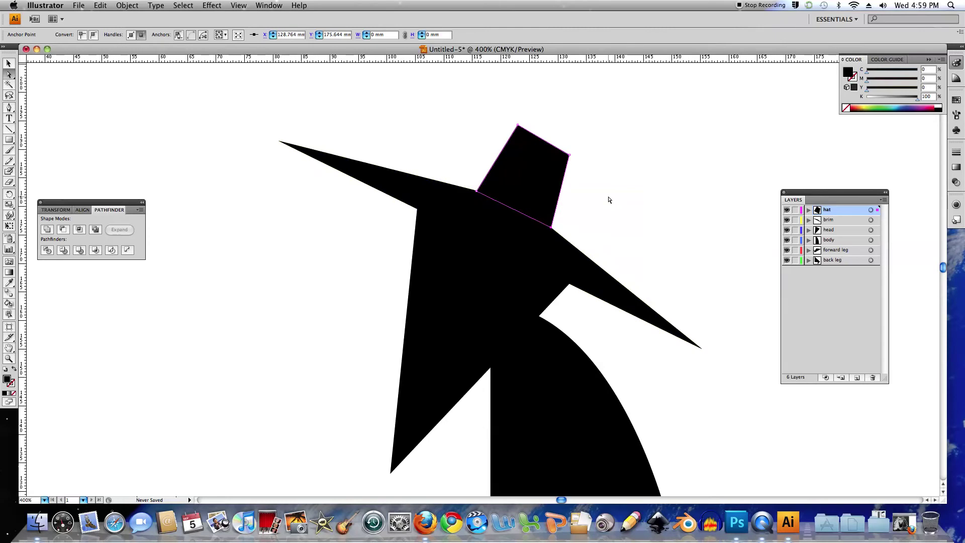
pyautogui.press('Left')
pyautogui.press('Left')
pyautogui.press('Up')
pyautogui.press('Right')
# Step: Narrow the crown's top by nudging its right anchor left and up and moving its left anchor to about X 124.0, Y 193.6 mm
pyautogui.click(569, 156)
pyautogui.press('Left')
pyautogui.press('Left')
pyautogui.press('Up')
pyautogui.press('Up')
pyautogui.moveTo(521, 129); pyautogui.dragTo(527, 132)
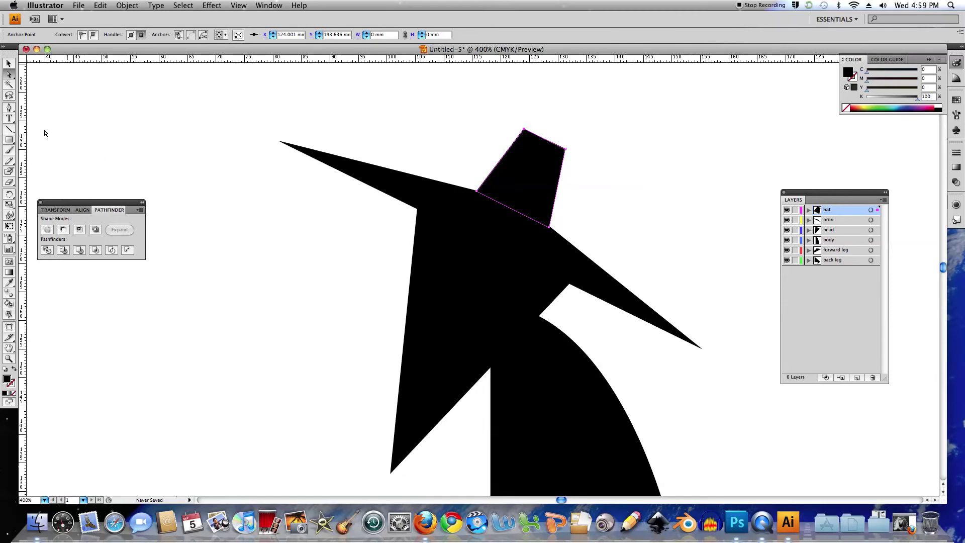
# Step: Add anchor points along the crown's top edge and pull one down to about X 125.0, Y 190.4 mm to form a notch
pyautogui.click(8, 64)
pyautogui.click(8, 108)
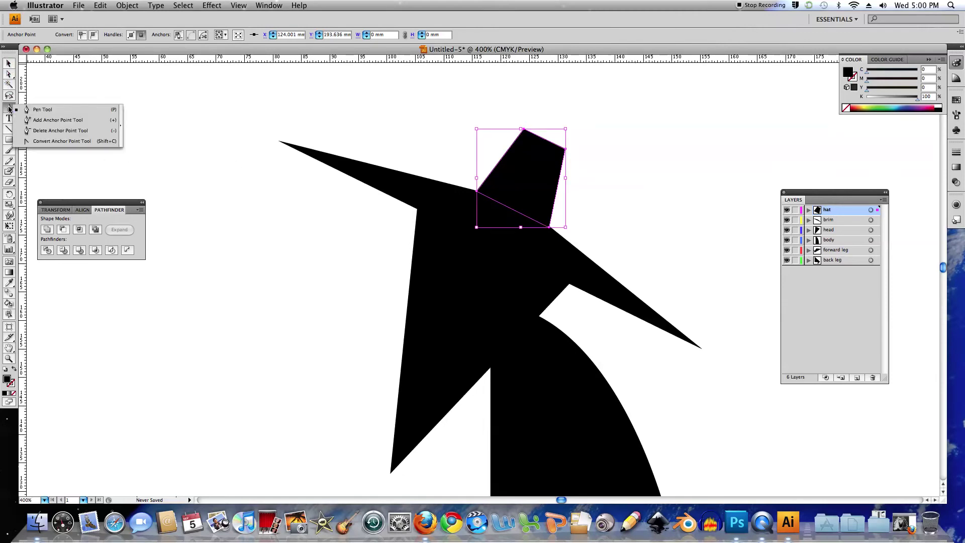
pyautogui.click(55, 121)
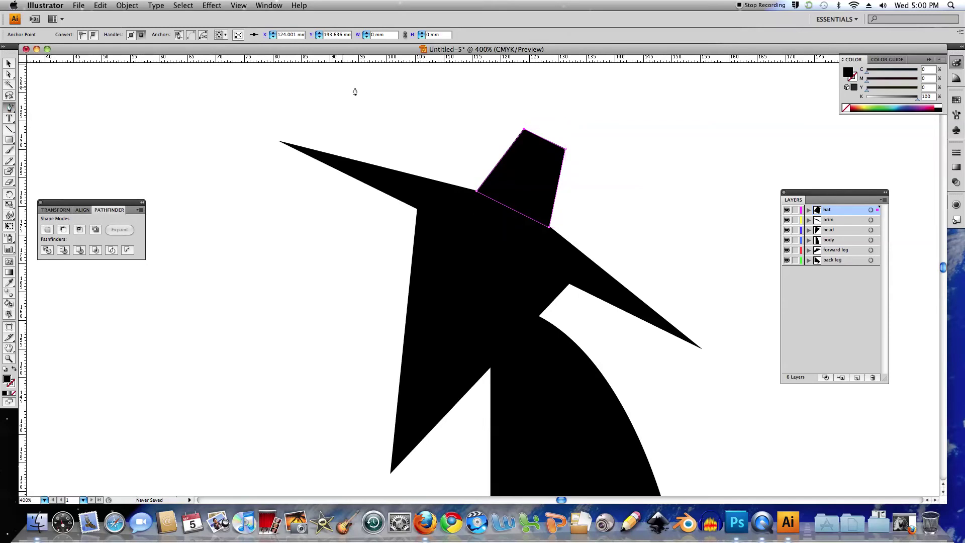
pyautogui.click(528, 133)
pyautogui.click(8, 74)
pyautogui.moveTo(537, 138)
pyautogui.mouseDown()
pyautogui.moveTo(526, 134)
pyautogui.moveTo(529, 148)
pyautogui.mouseUp()
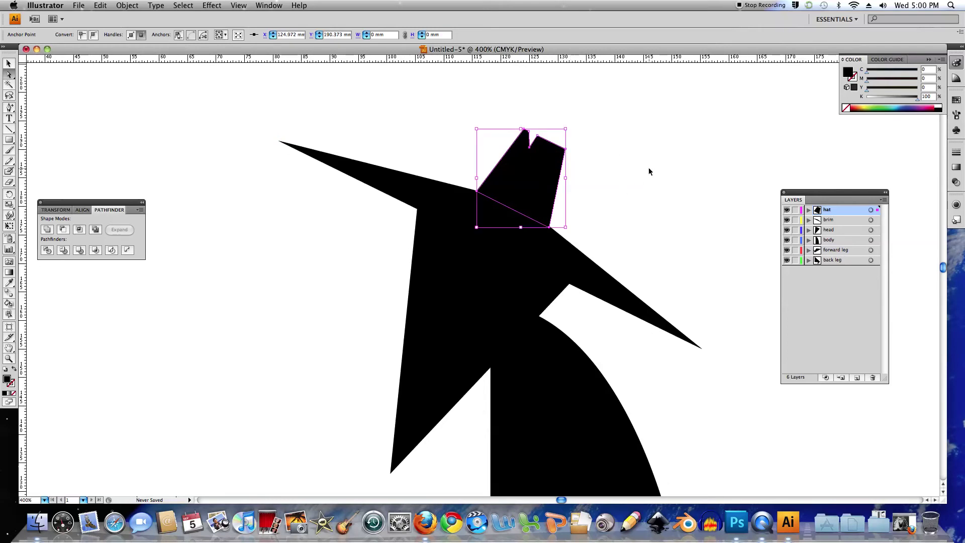
# Step: Move the hat layer below the brim layer and lock all six layers
pyautogui.press('super+minus')
pyautogui.press('super+minus')
pyautogui.press('super+minus')
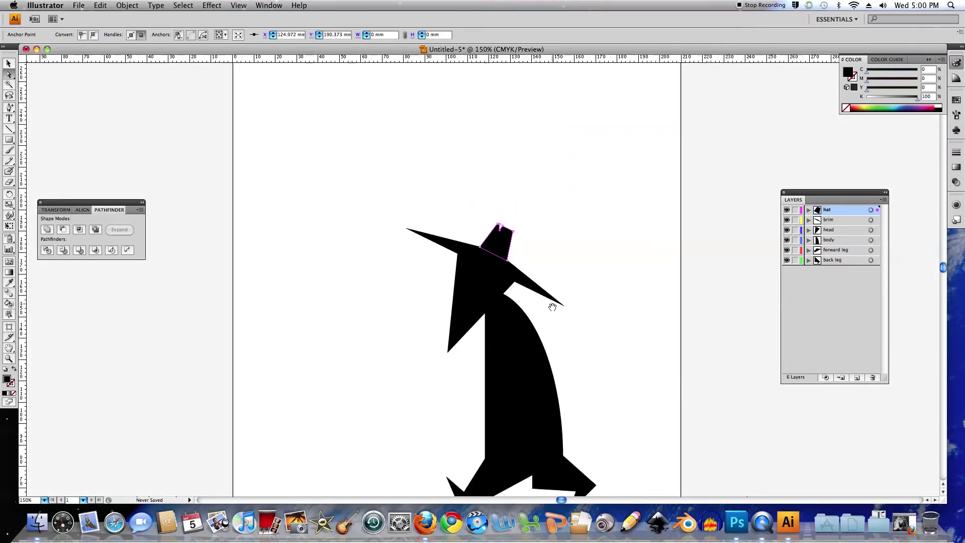
pyautogui.scroll(-5, 588, 230)
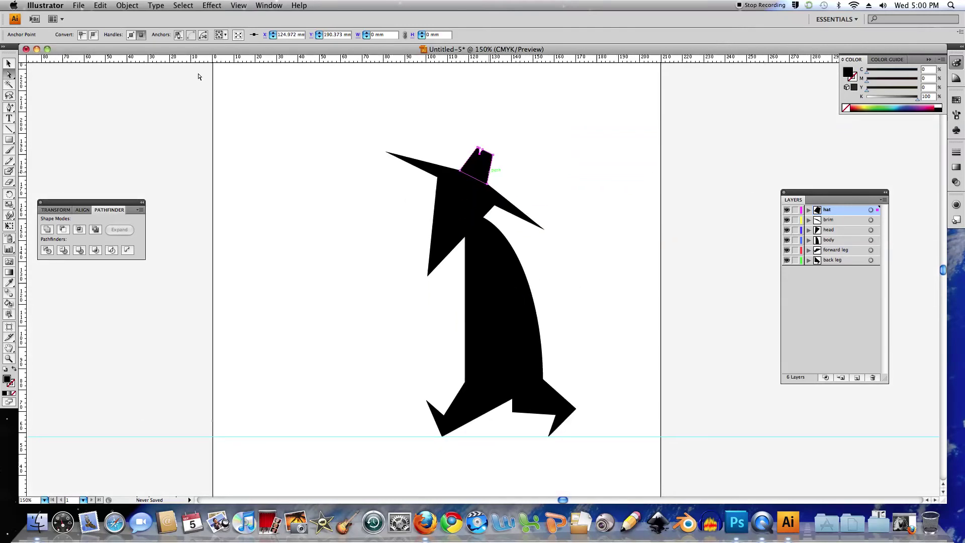
pyautogui.click(9, 64)
pyautogui.click(562, 162)
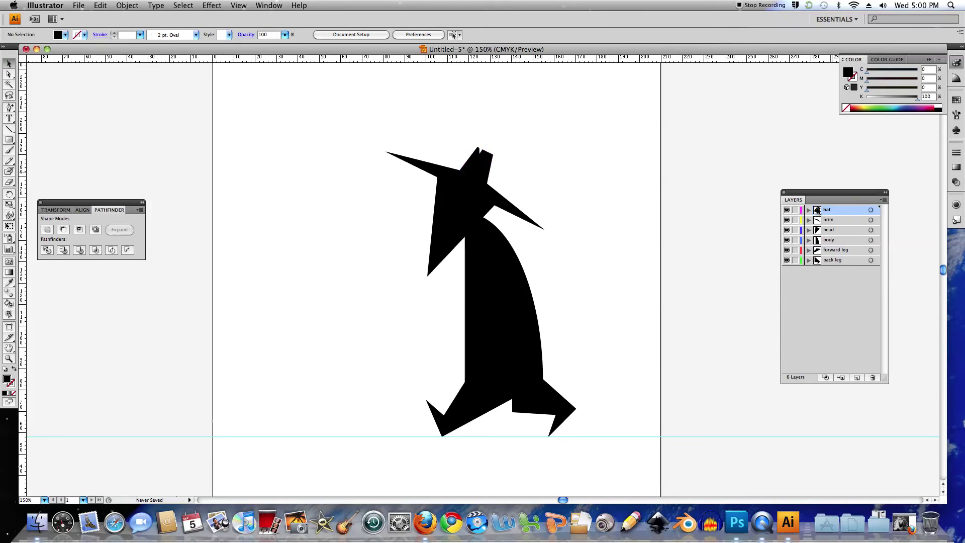
pyautogui.moveTo(818, 212); pyautogui.dragTo(818, 225)
pyautogui.moveTo(795, 260); pyautogui.dragTo(794, 242)
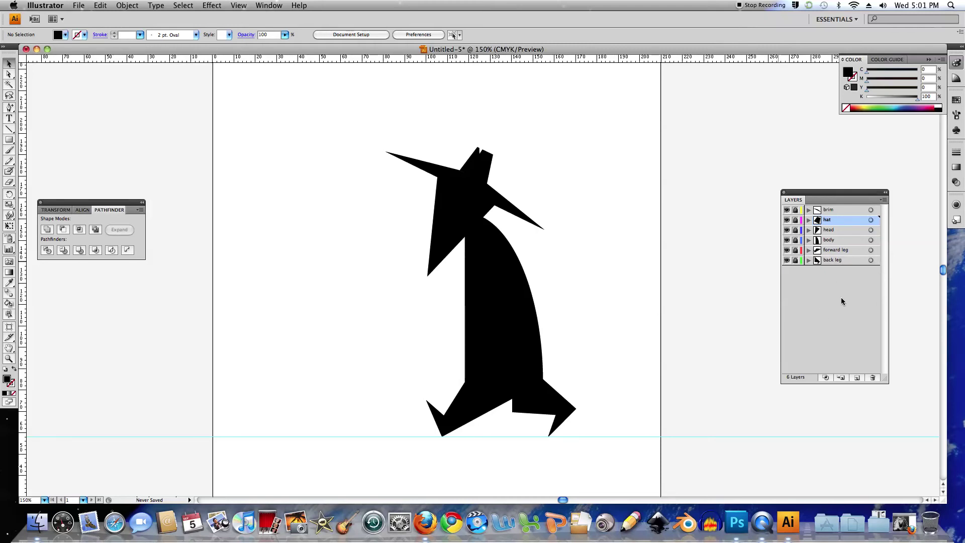
# Step: Add a new layer at the bottom of the layer stack and name it clouds
pyautogui.click(857, 377)
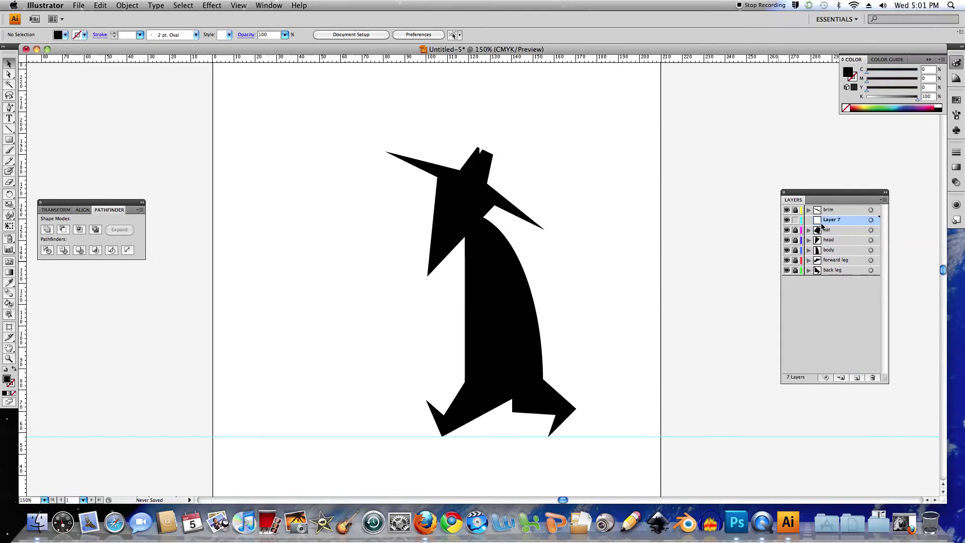
pyautogui.moveTo(817, 221); pyautogui.dragTo(817, 280)
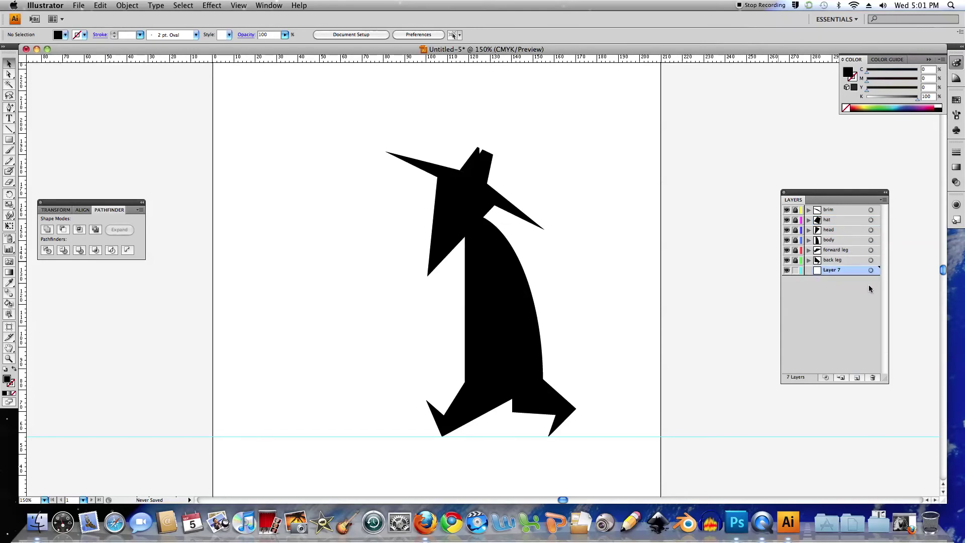
pyautogui.doubleClick(826, 270)
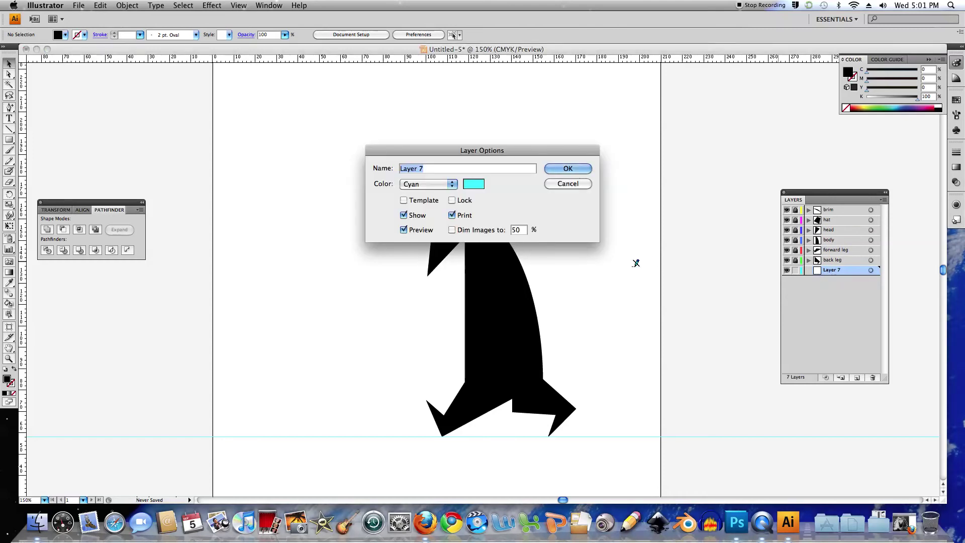
pyautogui.write('clouds')
pyautogui.press('Return')
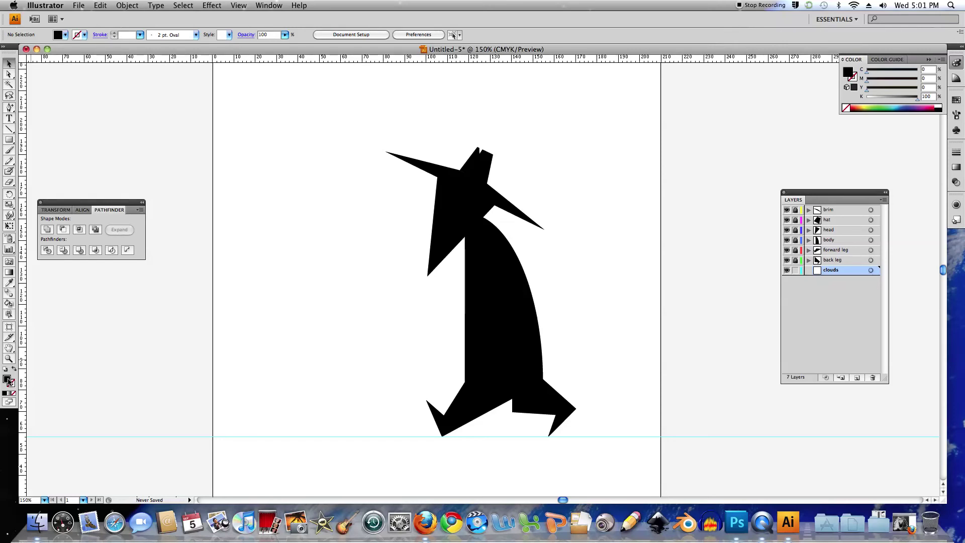
# Step: Set the fill to 50% black and draw a circle about 48.4 mm in diameter to the right of the head
pyautogui.click(927, 96)
pyautogui.press('Return')
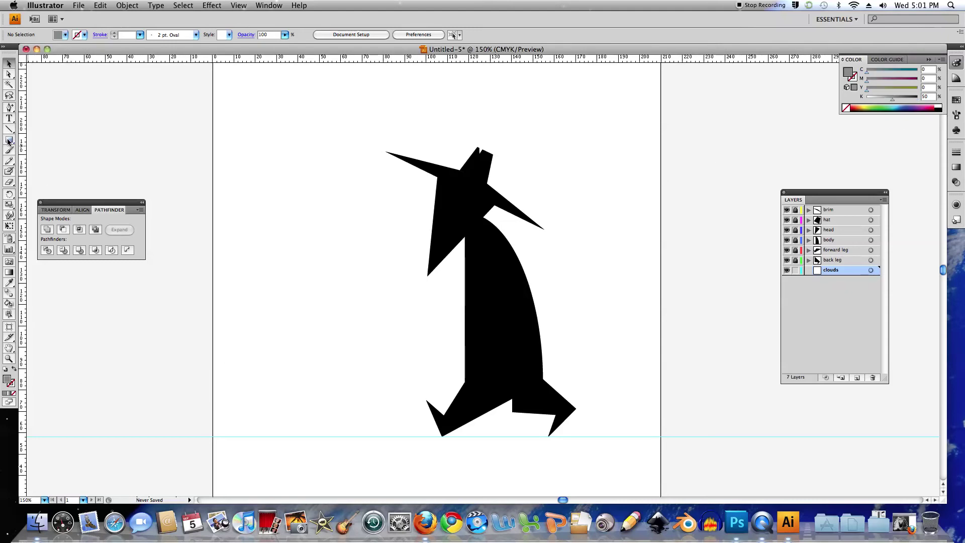
pyautogui.moveTo(365, 178); pyautogui.dragTo(370, 194)
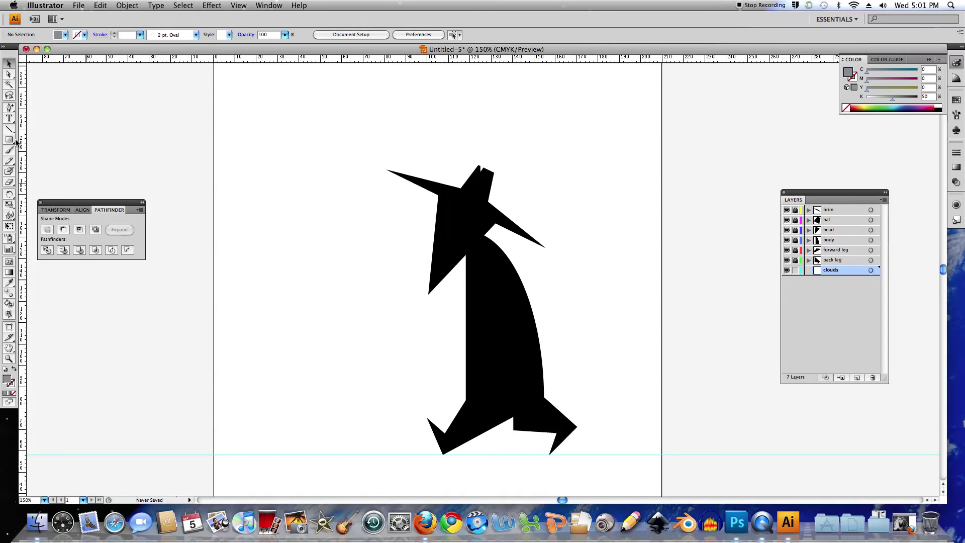
pyautogui.moveTo(12, 141); pyautogui.dragTo(42, 161)
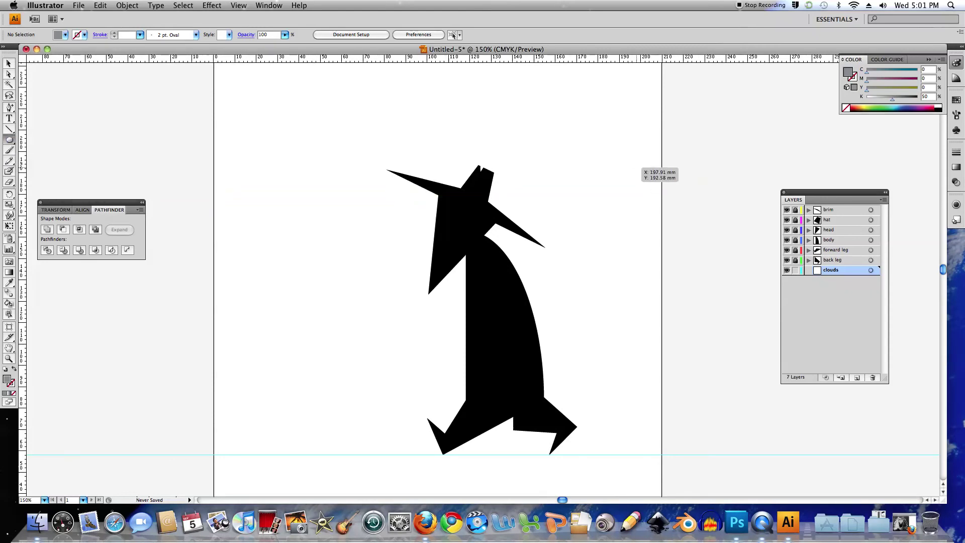
pyautogui.moveTo(652, 166); pyautogui.dragTo(568, 251)
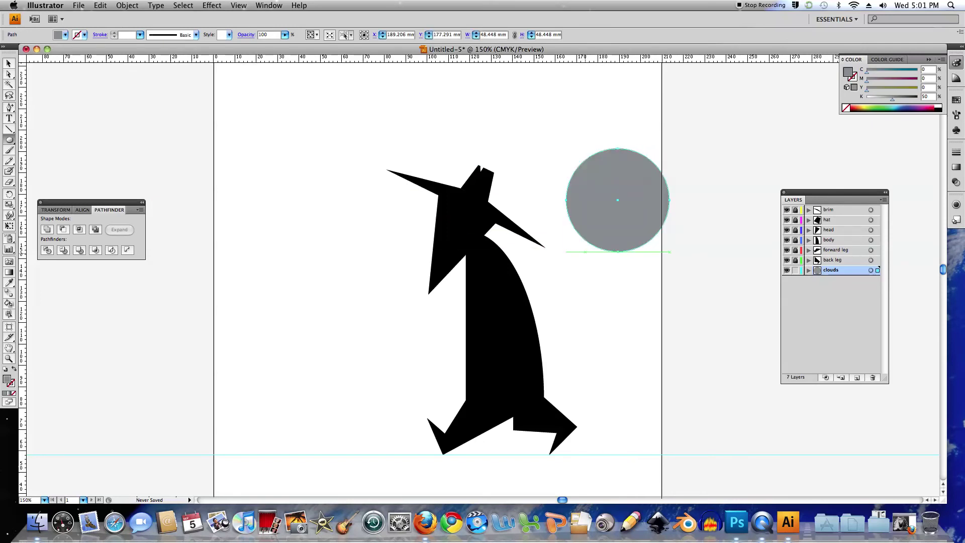
# Step: Duplicate the grey circle repeatedly toward the page's left edge, resizing the copies into a row of overlapping ellipses of varied sizes
pyautogui.click(7, 64)
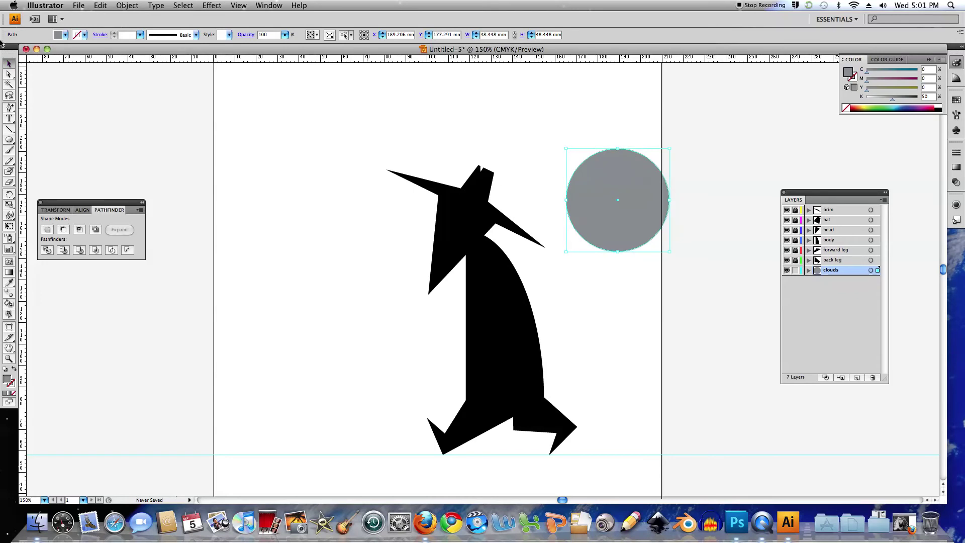
pyautogui.moveTo(608, 216); pyautogui.dragTo(552, 221)
pyautogui.moveTo(509, 154); pyautogui.dragTo(420, 163)
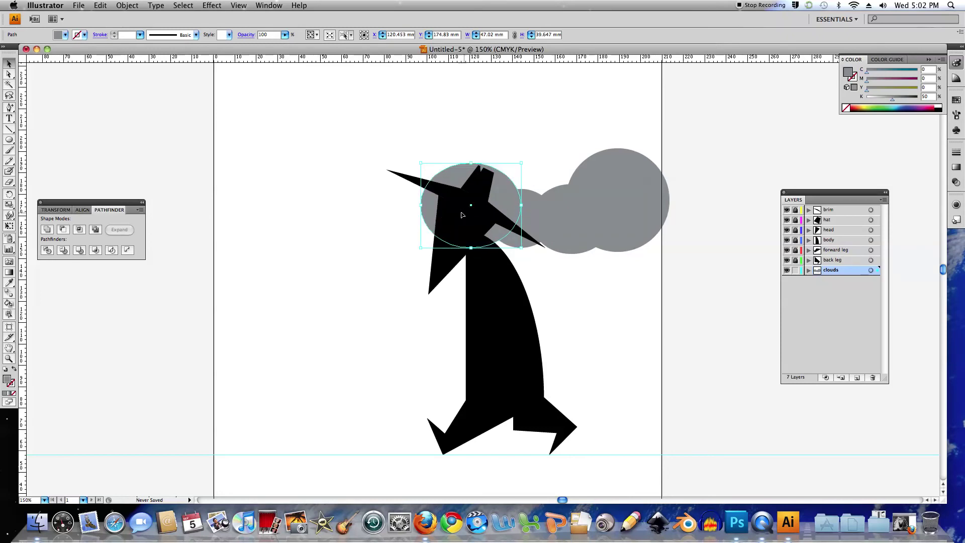
pyautogui.moveTo(465, 215); pyautogui.dragTo(401, 229)
pyautogui.moveTo(361, 177); pyautogui.dragTo(364, 201)
pyautogui.moveTo(414, 221); pyautogui.dragTo(377, 219)
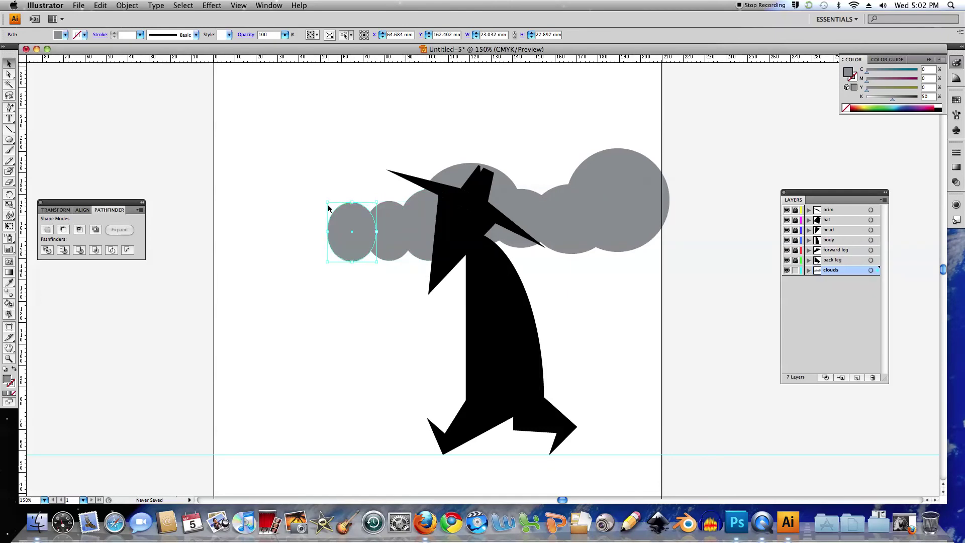
pyautogui.moveTo(328, 202); pyautogui.dragTo(206, 211)
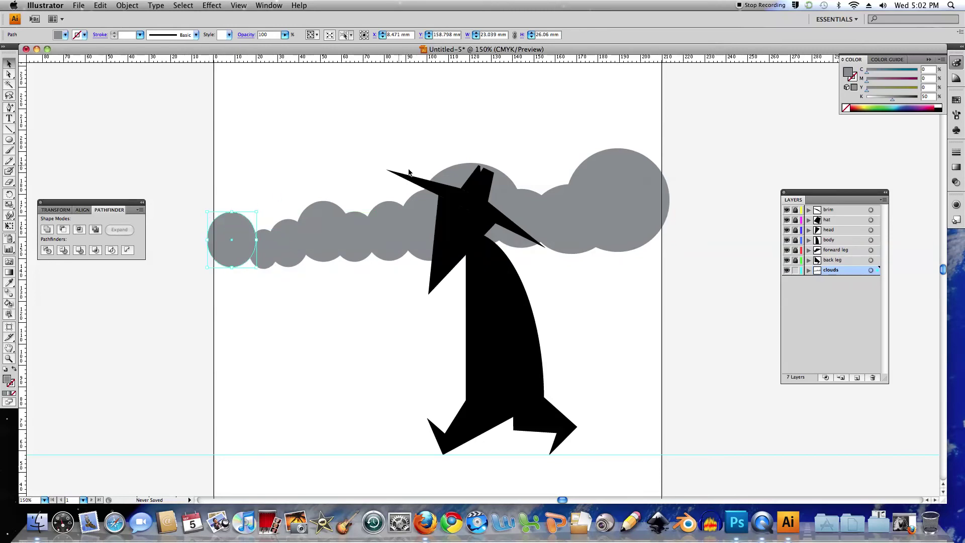
# Step: Stretch the leftmost ellipse downward to about 31.5 mm high and nudge it slightly up
pyautogui.moveTo(232, 266); pyautogui.dragTo(233, 279)
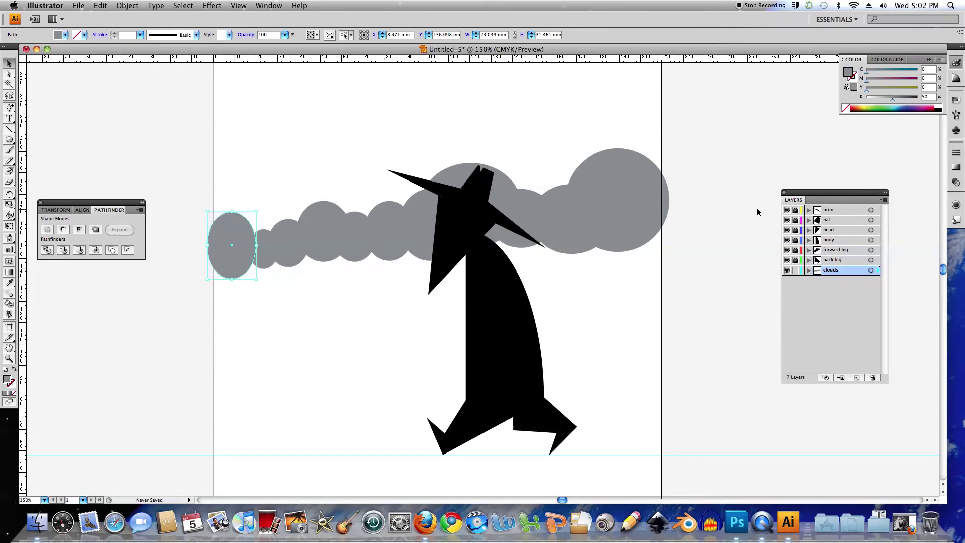
pyautogui.press('Up')
pyautogui.press('Up')
pyautogui.press('Up')
pyautogui.press('Up')
# Step: Lower the large circle at the page's right edge to about Y 175.2 mm
pyautogui.click(632, 247)
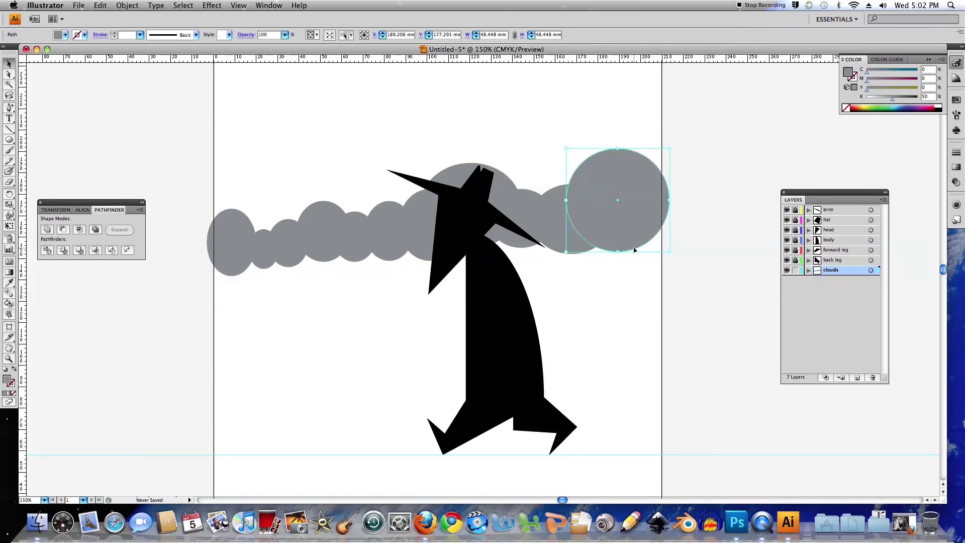
pyautogui.press('Down')
pyautogui.press('Down')
pyautogui.press('Down')
pyautogui.press('Down')
pyautogui.press('Down')
pyautogui.press('Down')
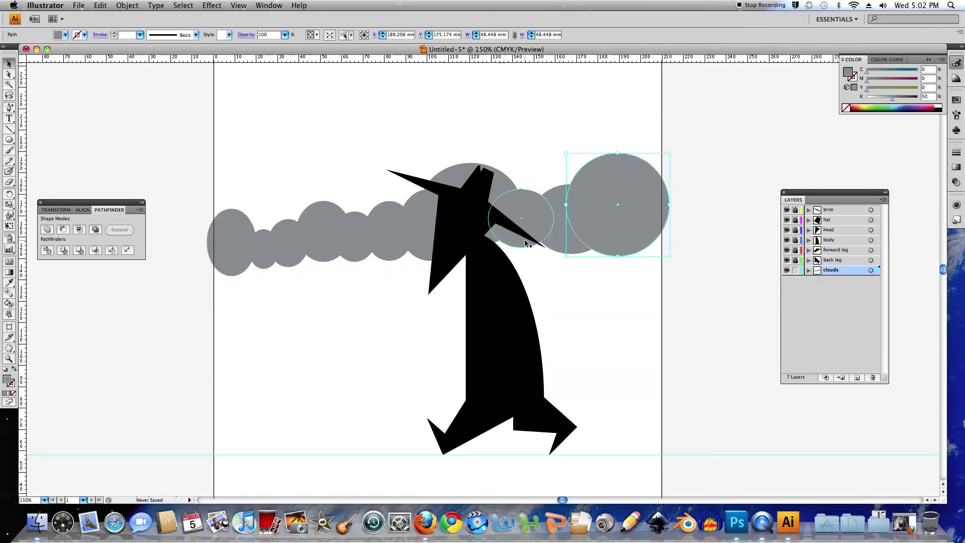
# Step: Stagger the remaining ellipses with small vertical nudges, raising the one at X 82.3 mm to about Y 164.6 mm
pyautogui.click(570, 280)
pyautogui.click(390, 220)
pyautogui.press('Up')
pyautogui.press('Up')
pyautogui.press('Up')
pyautogui.press('Up')
pyautogui.press('Up')
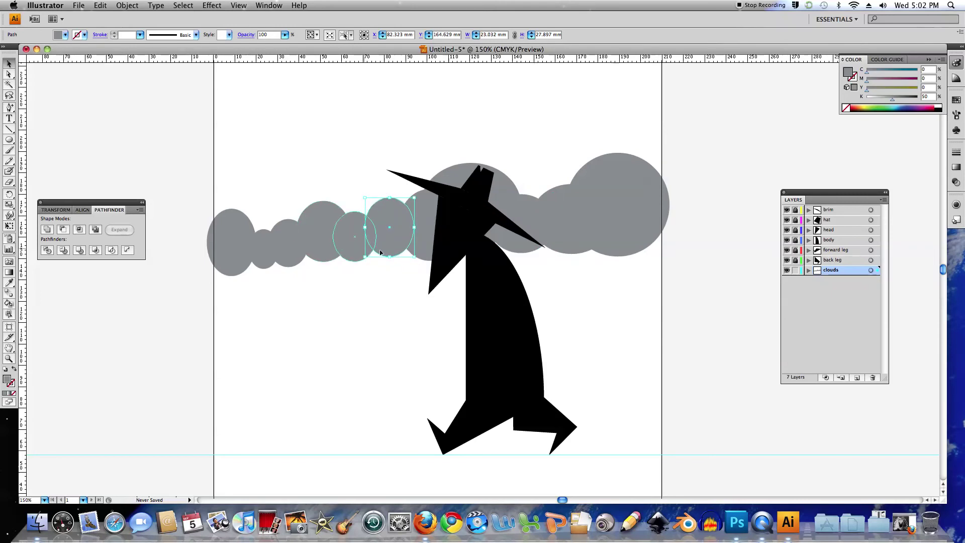
pyautogui.click(288, 241)
pyautogui.click(261, 243)
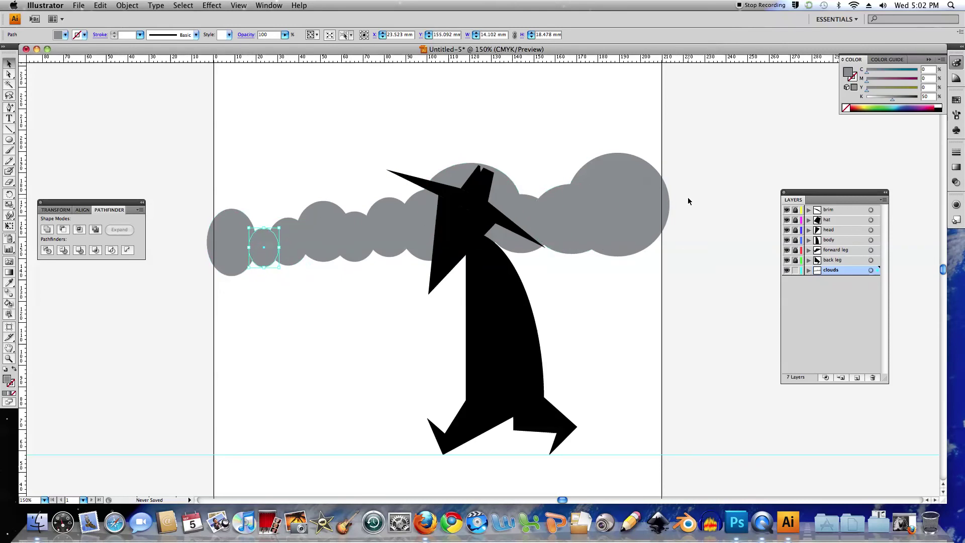
# Step: Unite all the grey circles into one cloud shape and stretch it downward to about 68 mm high
pyautogui.moveTo(710, 127); pyautogui.dragTo(208, 312)
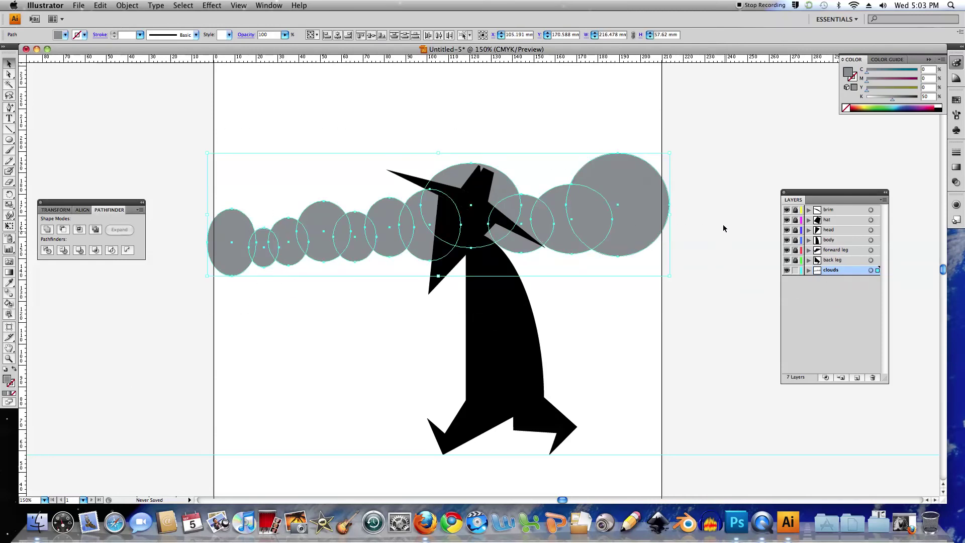
pyautogui.click(46, 230)
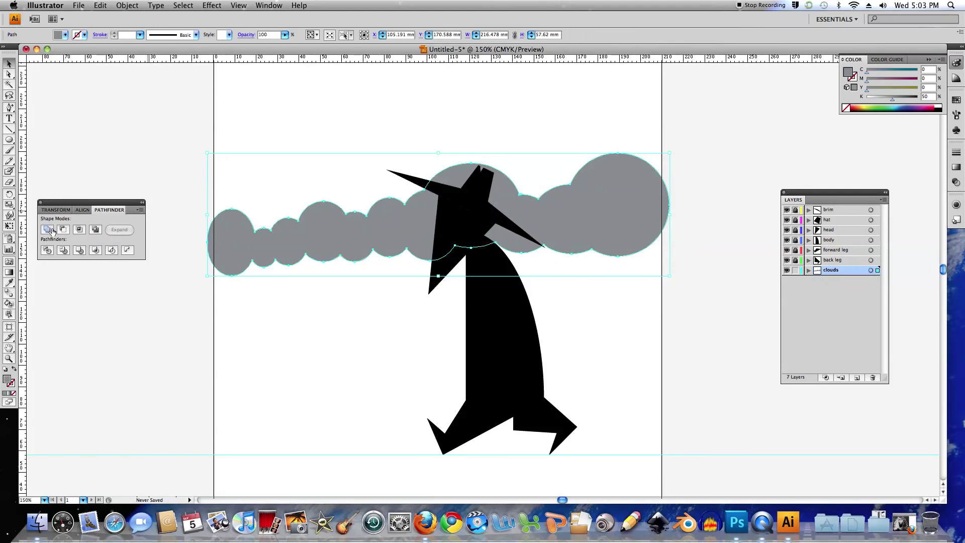
pyautogui.moveTo(438, 276); pyautogui.dragTo(438, 297)
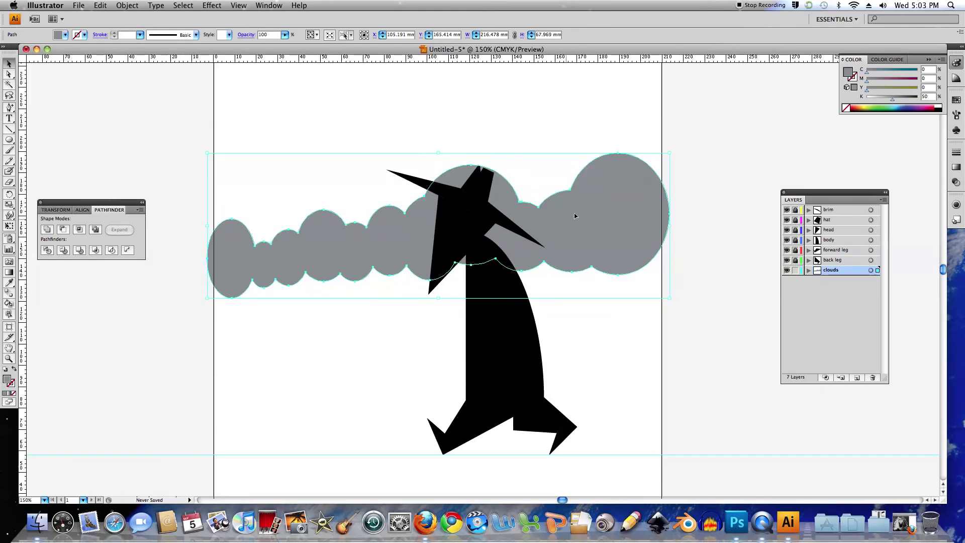
# Step: Draw a rectangle about 232.8 × 38.1 mm over the cloud's scalloped underside at Y 132.1 mm, and stretch the cloud shape further down
pyautogui.click(10, 139)
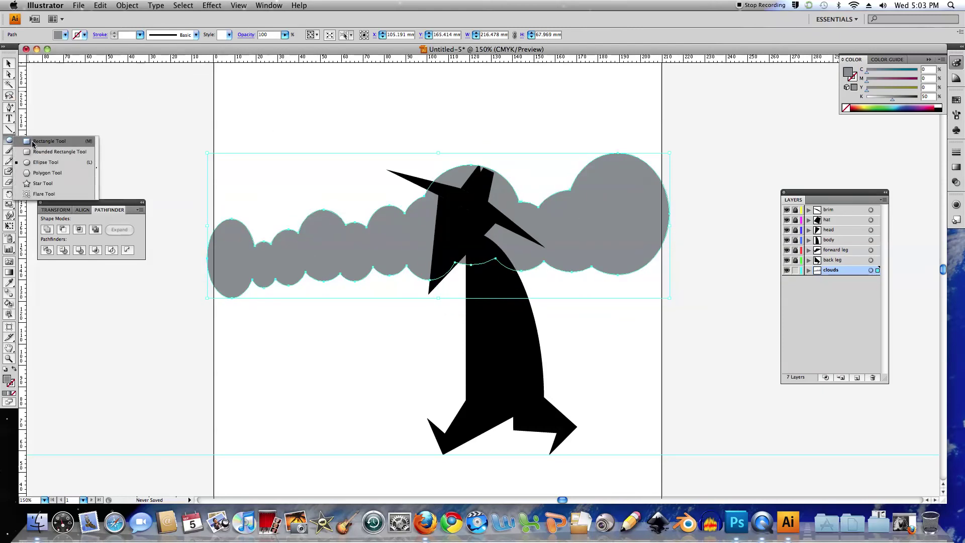
pyautogui.click(33, 143)
pyautogui.moveTo(189, 259); pyautogui.dragTo(687, 339)
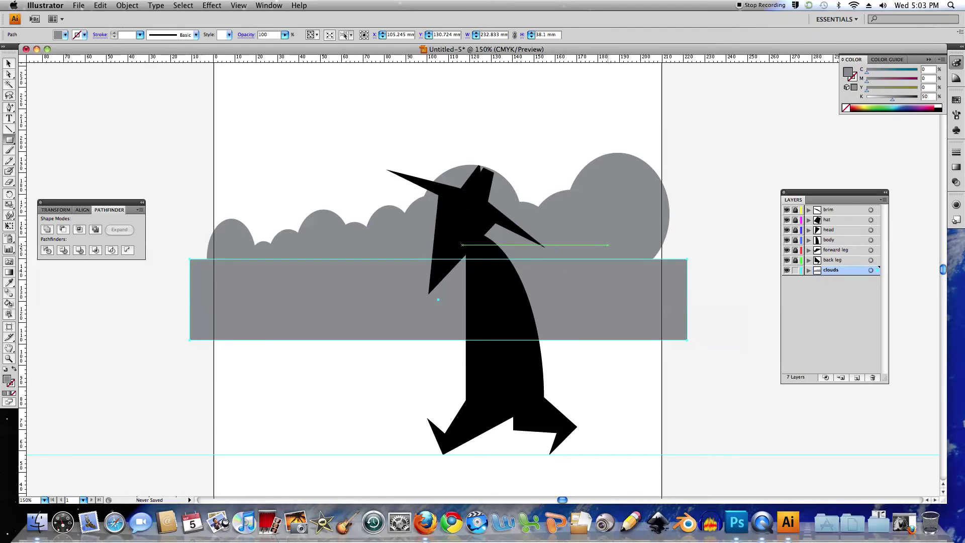
pyautogui.click(10, 64)
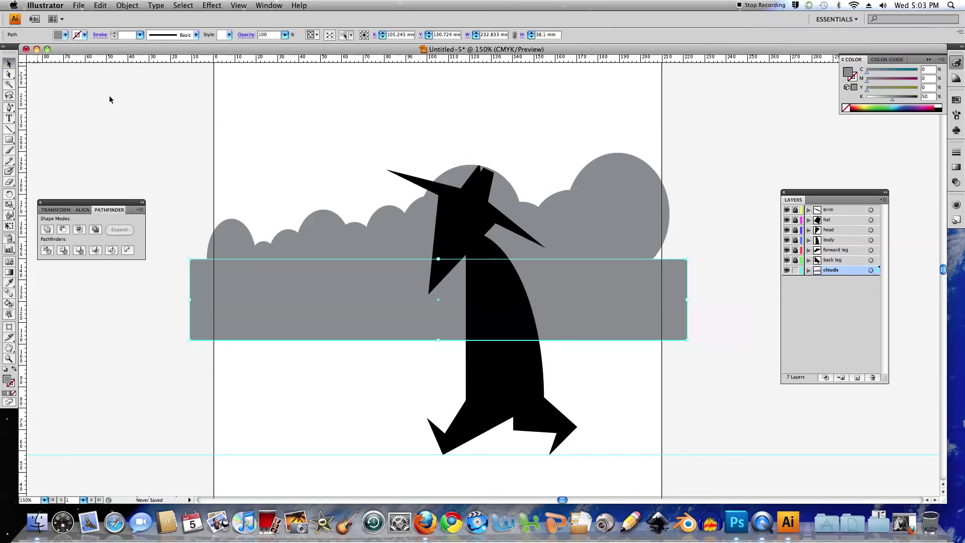
pyautogui.press('Up')
pyautogui.press('Up')
pyautogui.press('Up')
pyautogui.press('Up')
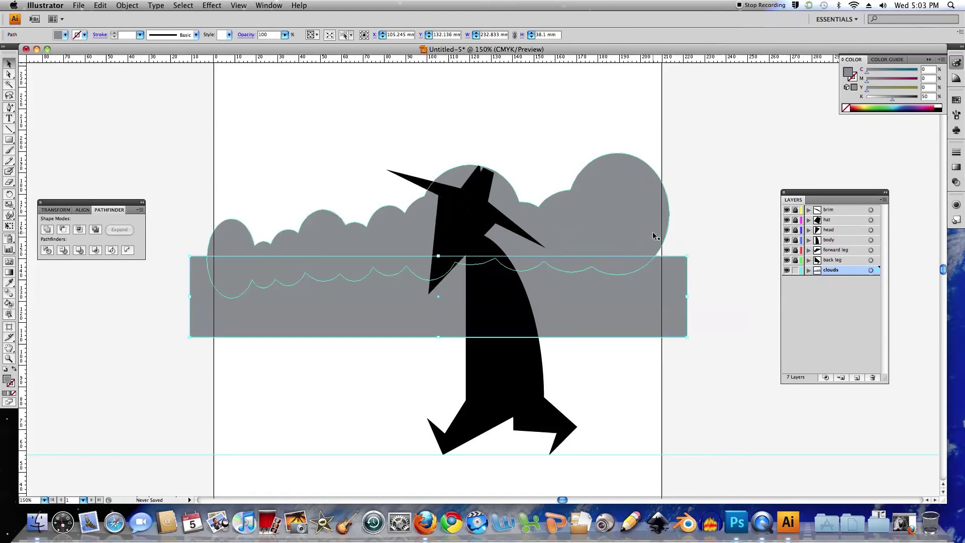
pyautogui.click(575, 217)
pyautogui.moveTo(438, 297); pyautogui.dragTo(436, 316)
# Step: Try subtracting the rectangle from the cloud shape, and undo the subtraction
pyautogui.click(685, 322)
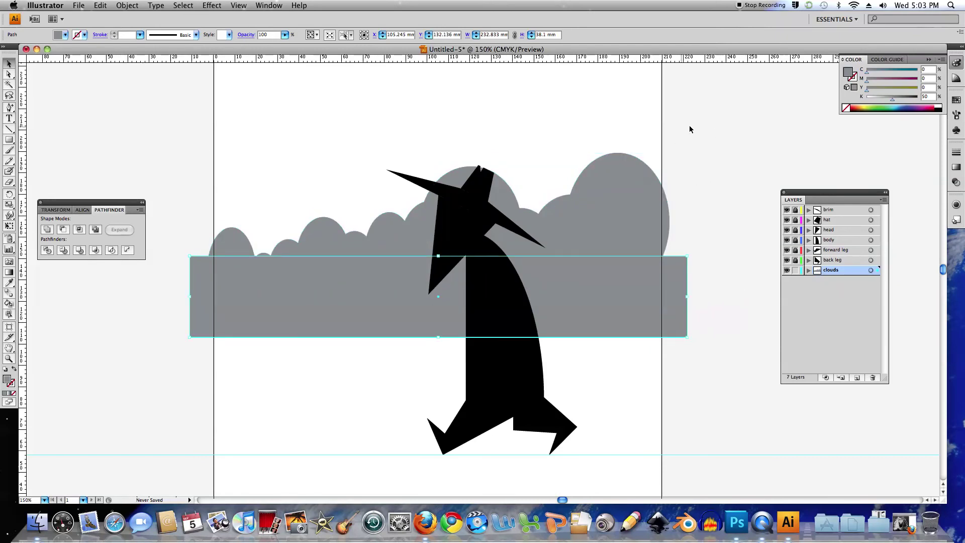
pyautogui.moveTo(627, 191); pyautogui.dragTo(665, 303)
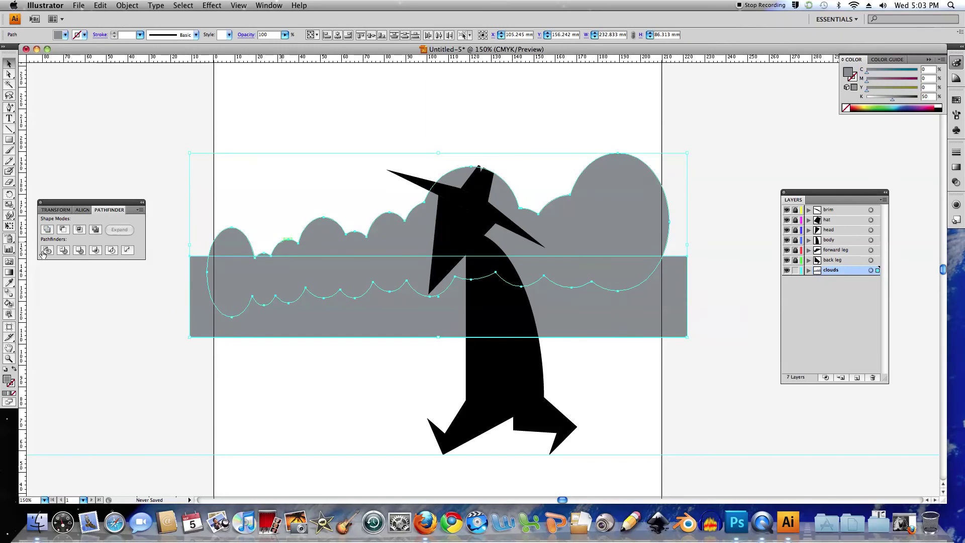
pyautogui.click(62, 229)
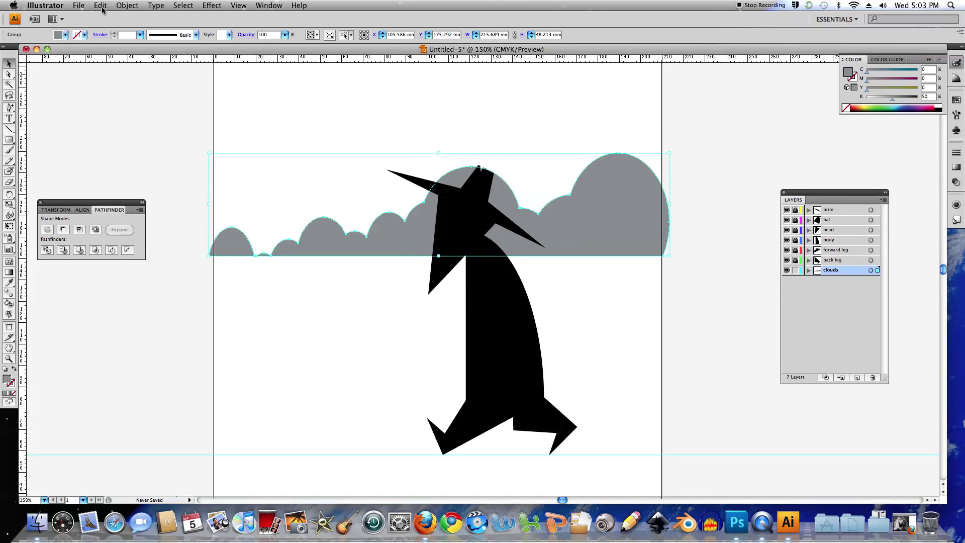
pyautogui.press('super+z')
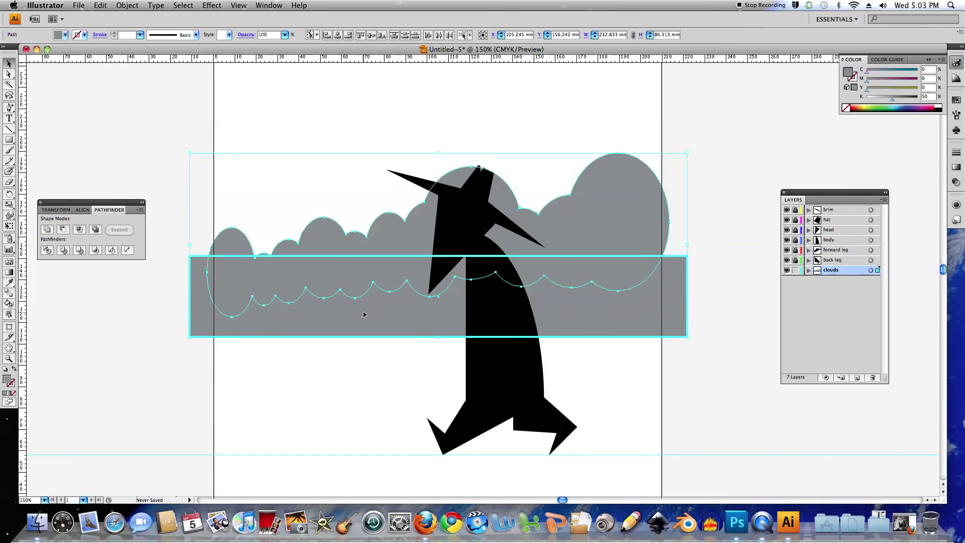
# Step: Nudge the rectangle slightly down, and shift the cloud shape slightly right and up
pyautogui.press('Down')
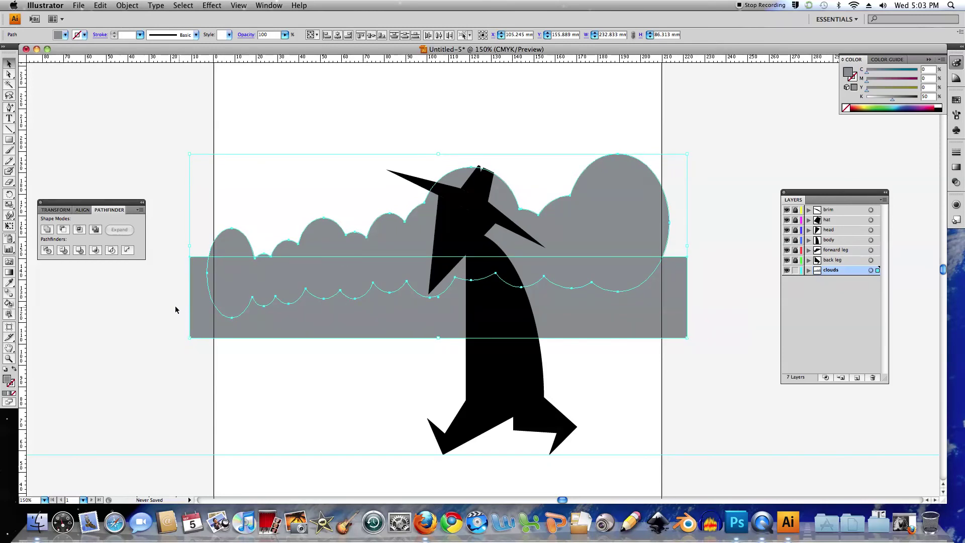
pyautogui.click(212, 321)
pyautogui.press('Down')
pyautogui.press('Down')
pyautogui.press('Down')
pyautogui.press('Down')
pyautogui.press('Down')
pyautogui.click(328, 244)
pyautogui.press('Right')
pyautogui.press('Up')
pyautogui.press('Right')
pyautogui.press('Up')
# Step: Subtract the rectangle from the cloud shape to give it a flat base, and widen the cloud to about 217.6 mm
pyautogui.moveTo(177, 246); pyautogui.dragTo(231, 352)
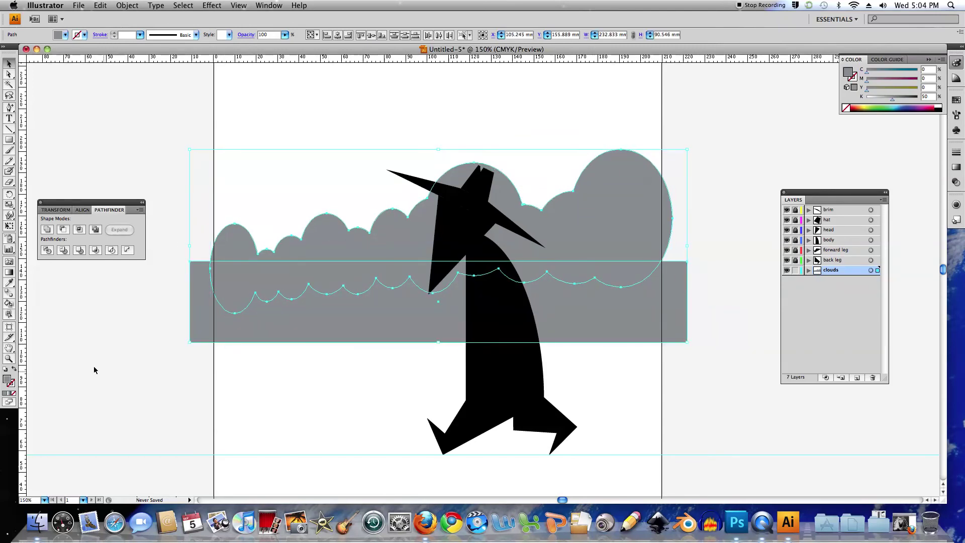
pyautogui.click(63, 229)
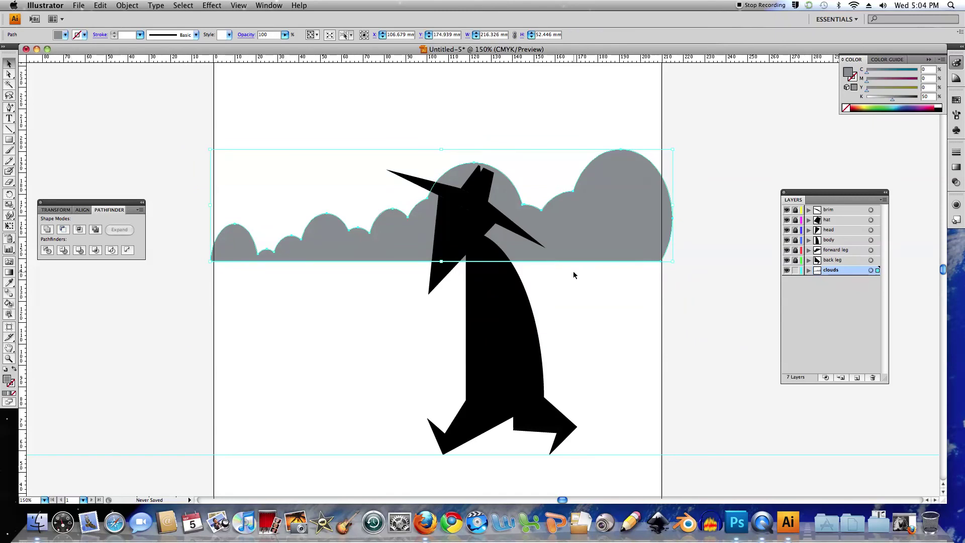
pyautogui.moveTo(673, 206); pyautogui.dragTo(674, 211)
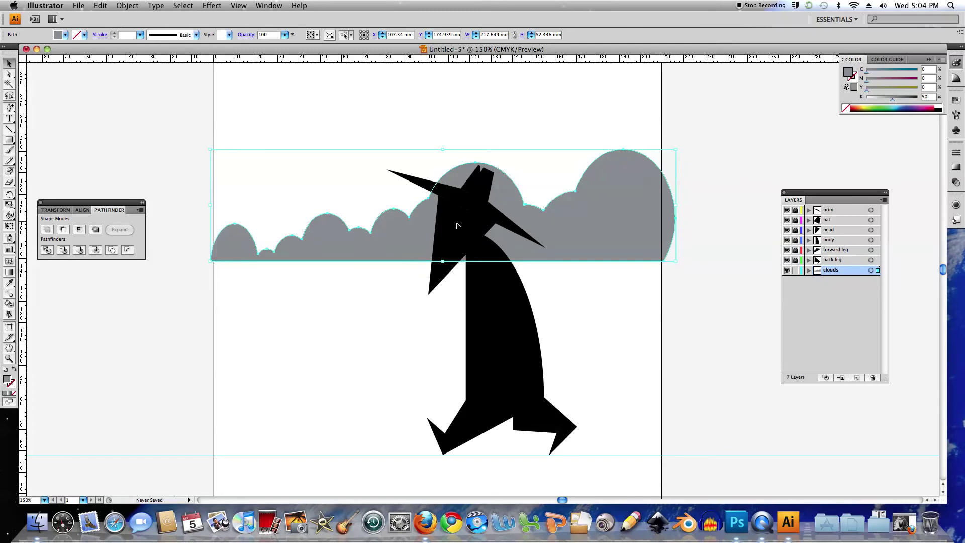
# Step: Draw a rectangle along the outside of the artboard's left edge and subtract it to trim the cloud's overhang
pyautogui.click(13, 142)
pyautogui.moveTo(174, 195); pyautogui.dragTo(213, 294)
pyautogui.click(8, 63)
pyautogui.moveTo(266, 150); pyautogui.dragTo(192, 246)
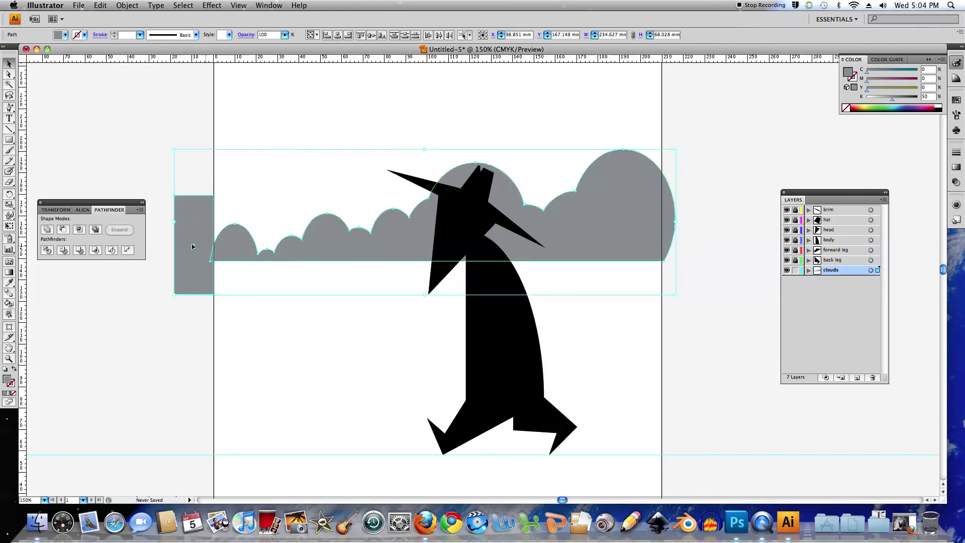
pyautogui.click(63, 230)
# Step: Draw a rectangle about 27.4 × 54.8 mm outside the artboard's right edge and subtract it to trim the cloud's overhang
pyautogui.click(9, 140)
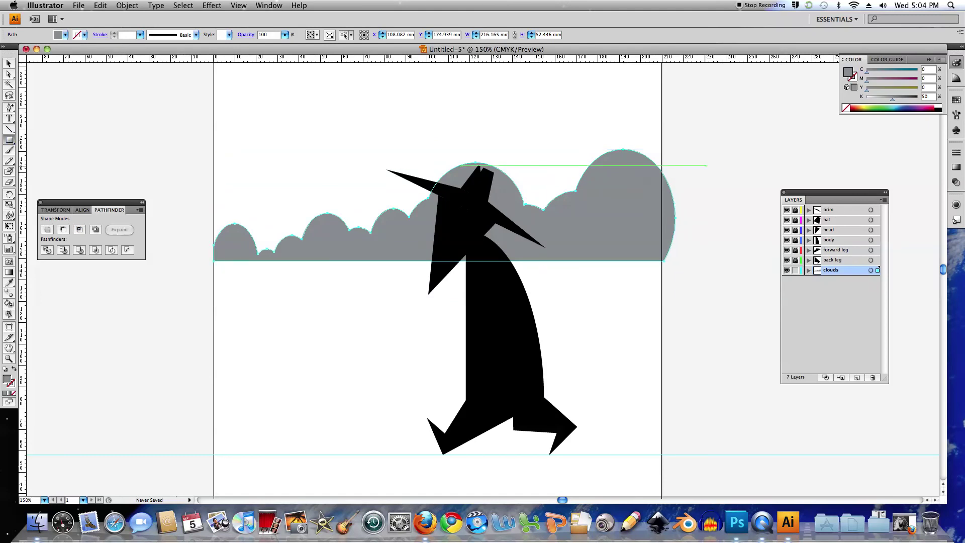
pyautogui.moveTo(721, 155); pyautogui.dragTo(662, 270)
pyautogui.press('v')
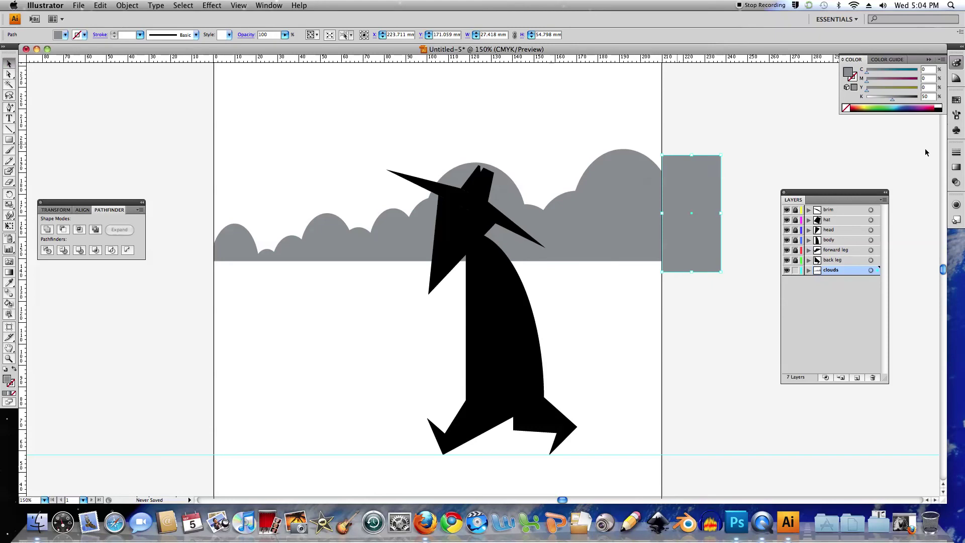
pyautogui.moveTo(728, 135); pyautogui.dragTo(621, 210)
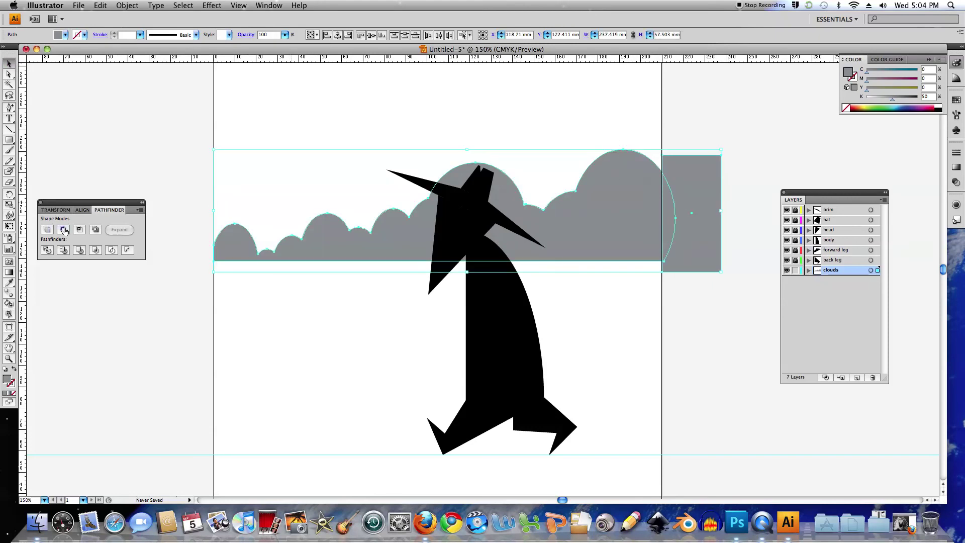
pyautogui.click(64, 230)
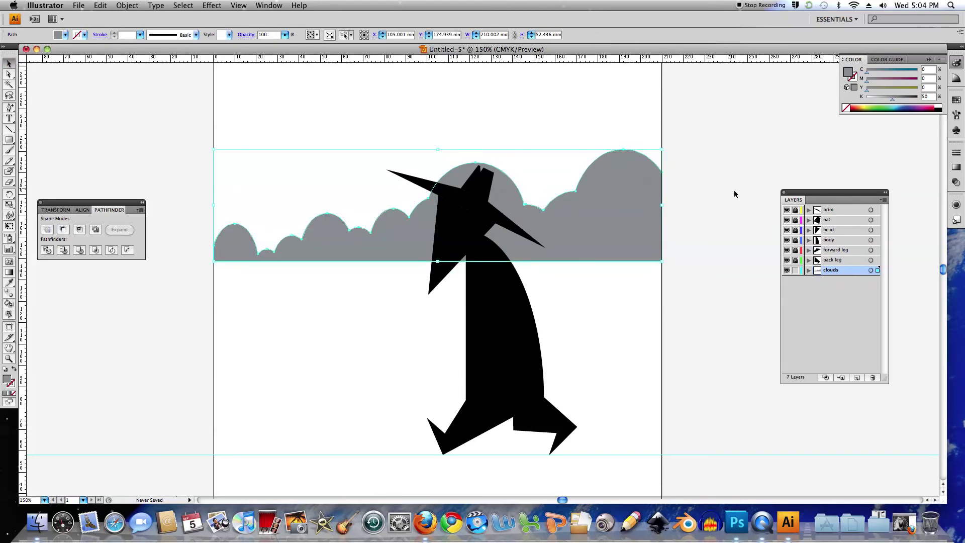
# Step: Duplicate the clouds layer and move the copied cloud shape down to about Y 162.9 mm
pyautogui.press('super+minus')
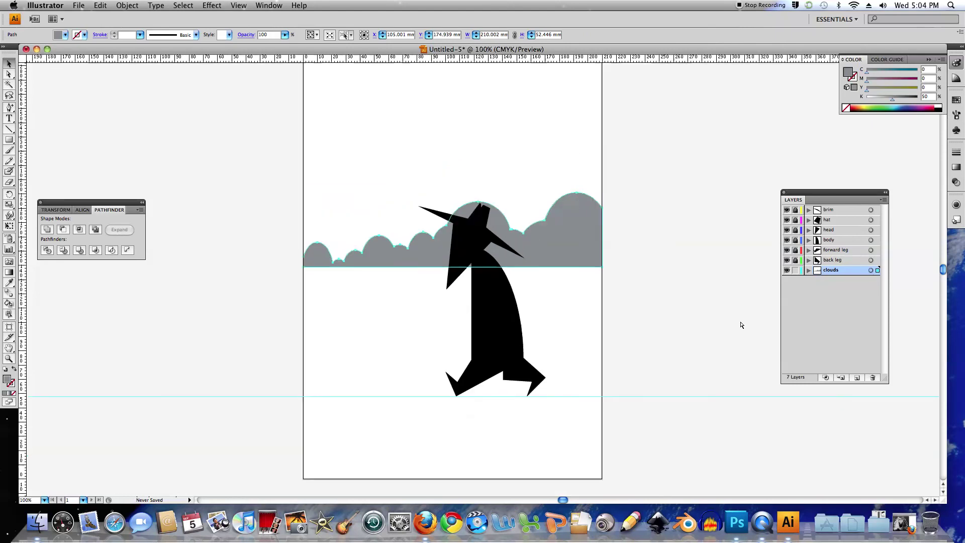
pyautogui.press('super+minus')
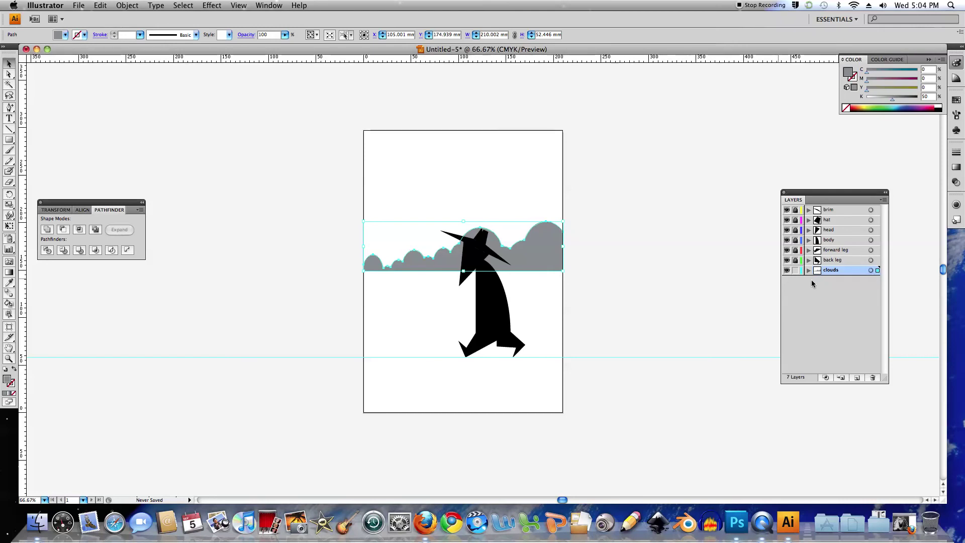
pyautogui.moveTo(819, 275); pyautogui.dragTo(857, 377)
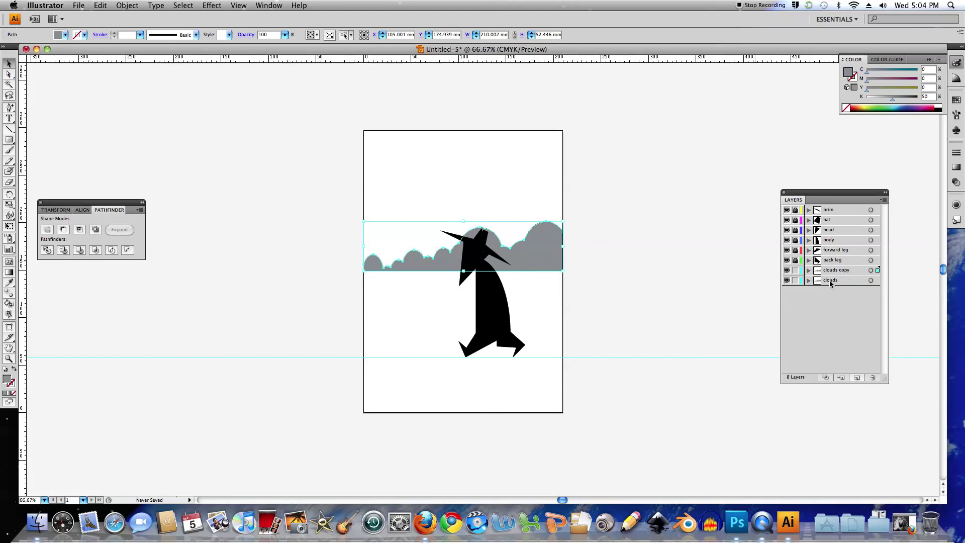
pyautogui.press('Down')
pyautogui.press('Down')
pyautogui.press('Down')
pyautogui.press('Down')
pyautogui.press('Down')
pyautogui.press('Down')
pyautogui.press('Down')
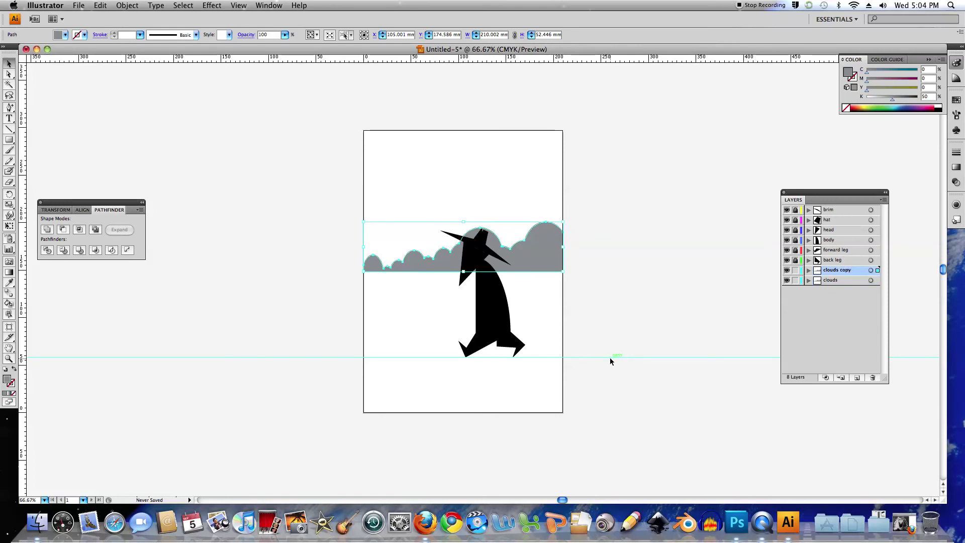
pyautogui.press('Down')
pyautogui.press('Down')
pyautogui.press('Down')
pyautogui.press('Down')
pyautogui.press('Down')
pyautogui.press('Down')
pyautogui.press('Down')
pyautogui.press('Down')
pyautogui.press('Down')
pyautogui.press('Down')
pyautogui.press('Down')
pyautogui.press('Down')
pyautogui.press('Down')
pyautogui.press('Down')
pyautogui.press('Down')
pyautogui.press('Down')
pyautogui.press('Down')
pyautogui.press('Down')
pyautogui.press('Down')
pyautogui.press('Down')
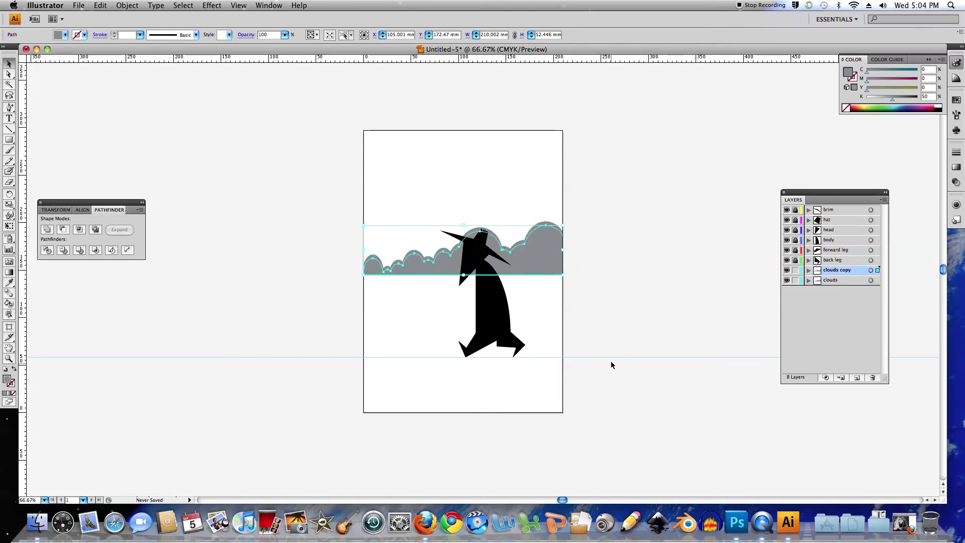
pyautogui.press('Down')
pyautogui.press('Down')
pyautogui.press('Down')
pyautogui.press('Down')
pyautogui.press('Down')
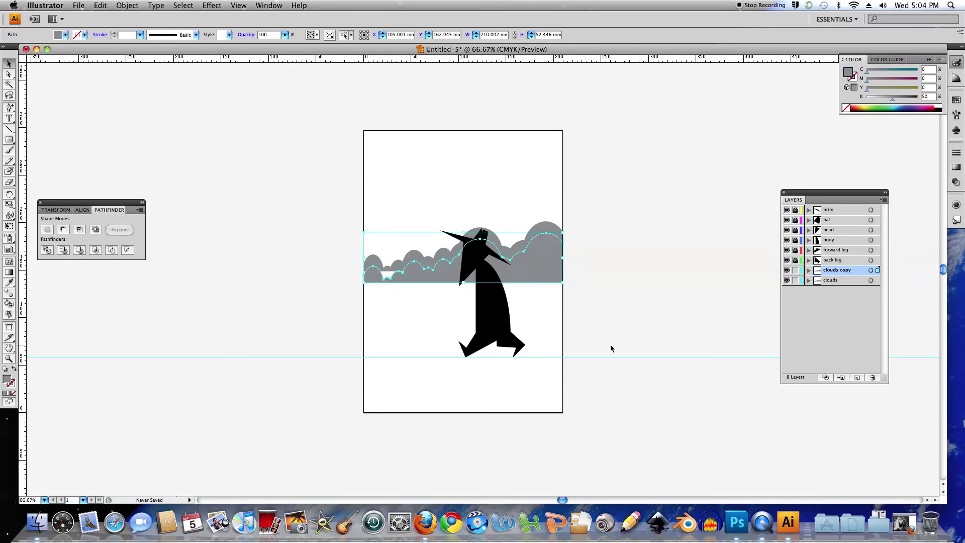
# Step: Reflect the copied cloud shape across the vertical axis and move it down to about Y 150.1 mm
pyautogui.click(130, 6)
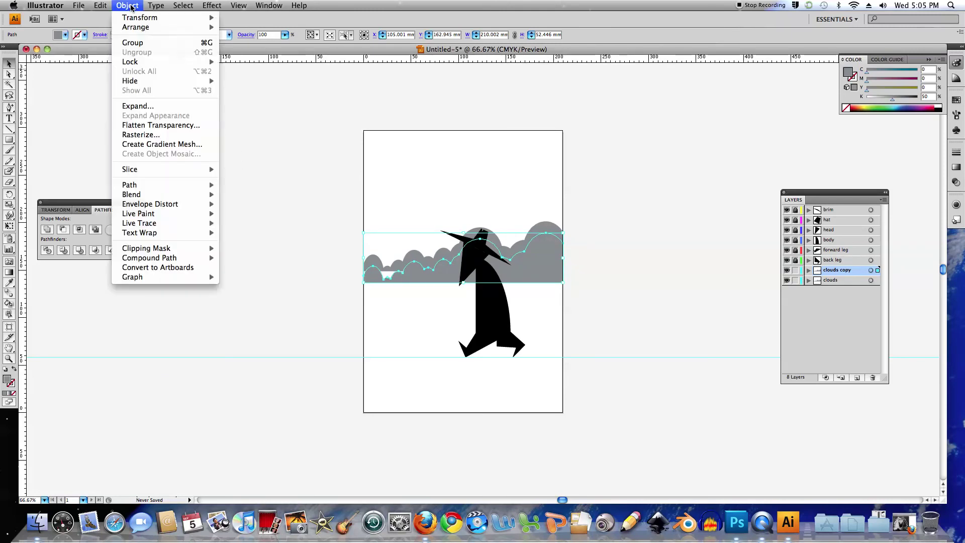
pyautogui.moveTo(150, 18)
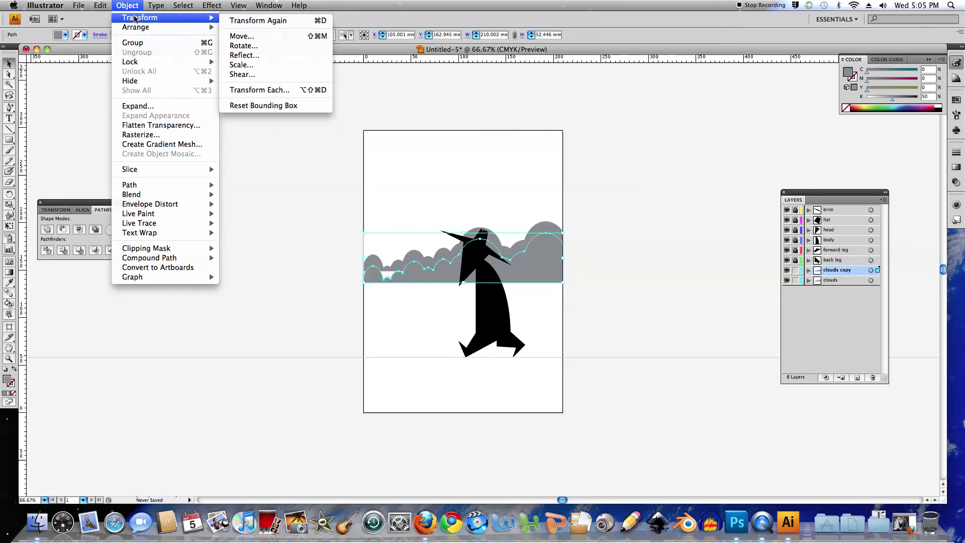
pyautogui.click(238, 60)
pyautogui.moveTo(453, 145); pyautogui.dragTo(253, 100)
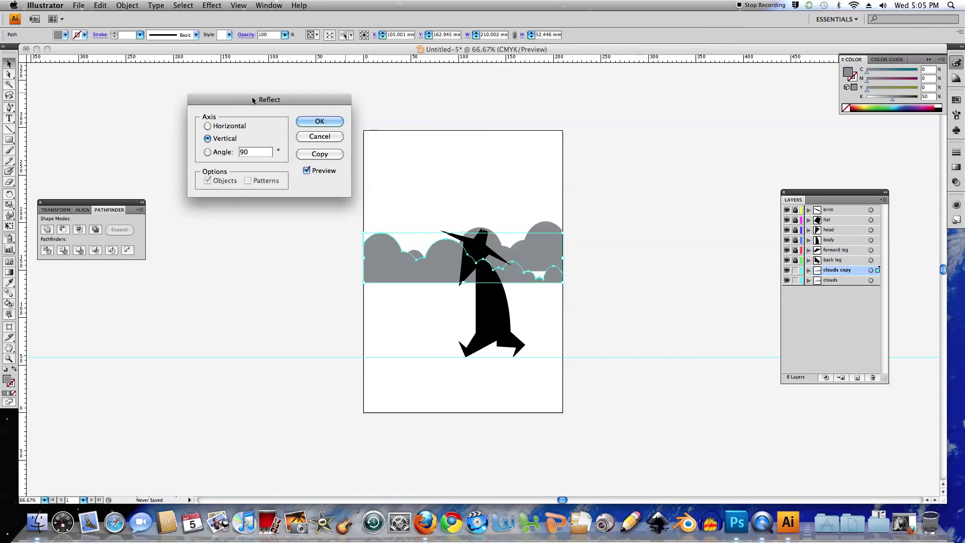
pyautogui.click(326, 124)
pyautogui.moveTo(429, 272); pyautogui.dragTo(429, 284)
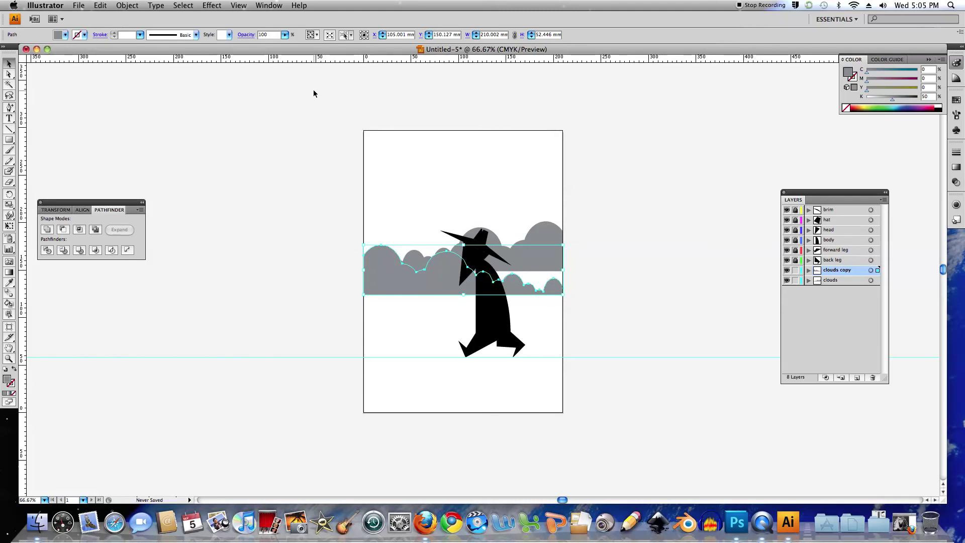
# Step: Nudge the original rear cloud shape up to about Y 176.7 mm
pyautogui.click(542, 233)
pyautogui.press('Up')
pyautogui.press('Up')
pyautogui.press('Up')
pyautogui.press('Up')
pyautogui.press('Up')
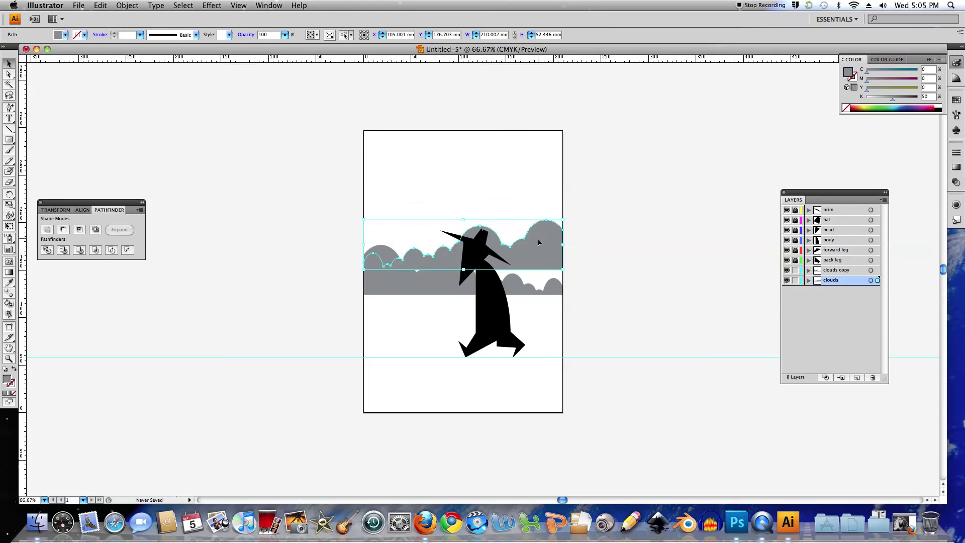
# Step: Set the front cloud's fill to 40% black and nudge the shape up to about Y 151.9 mm
pyautogui.click(507, 280)
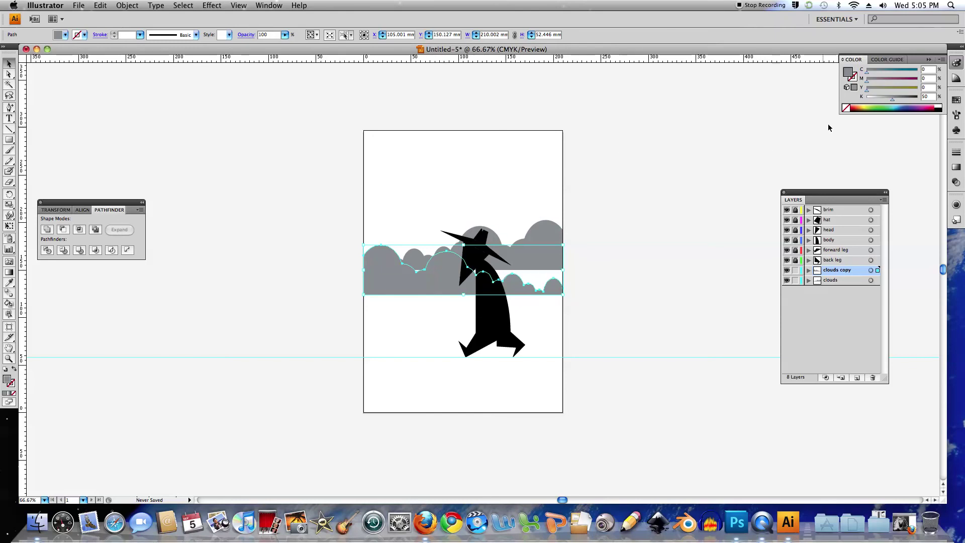
pyautogui.press('Return')
pyautogui.write('40')
pyautogui.press('Return')
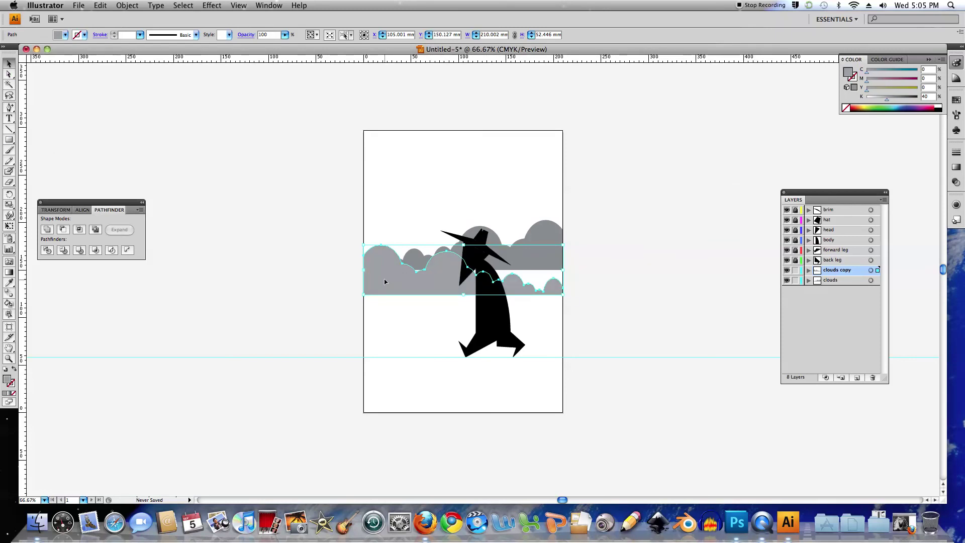
pyautogui.press('Up')
pyautogui.press('Up')
pyautogui.press('Up')
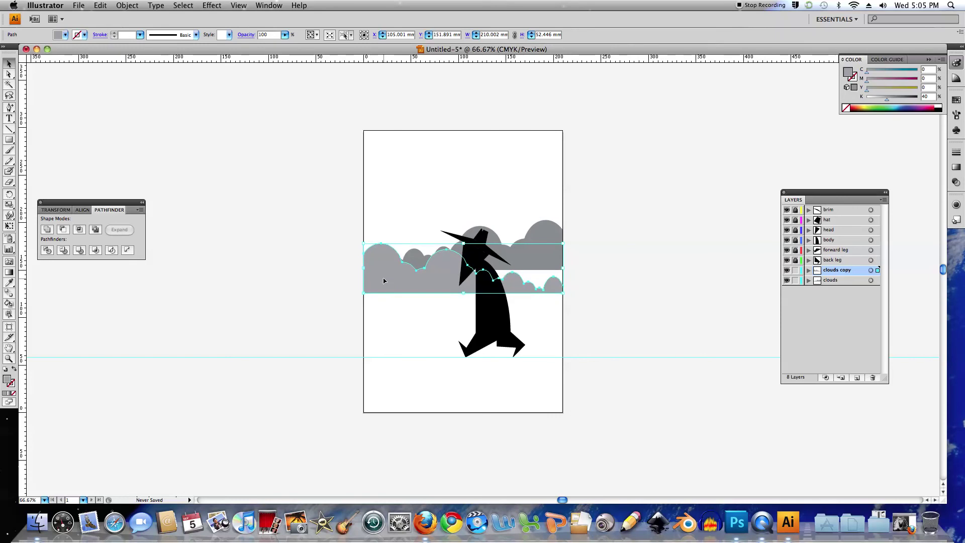
pyautogui.click(285, 196)
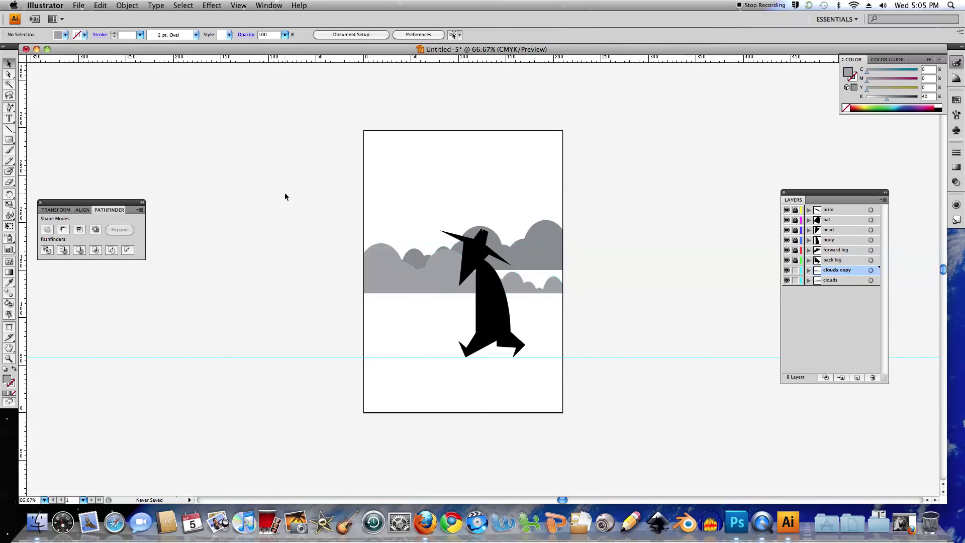
# Step: Nudge the darker rear cloud slightly down and to the left, leaving nothing selected
pyautogui.click(531, 259)
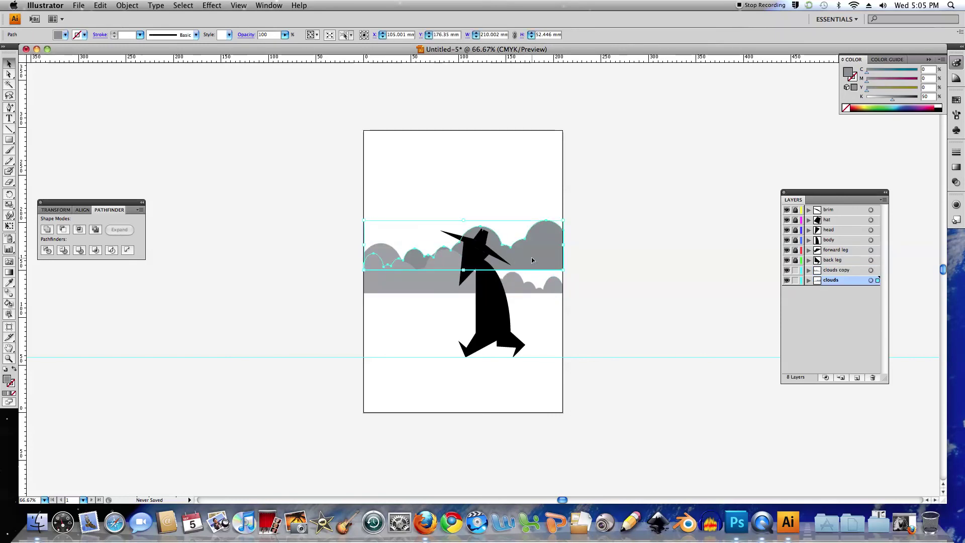
pyautogui.press('Down')
pyautogui.press('Left')
pyautogui.click(289, 196)
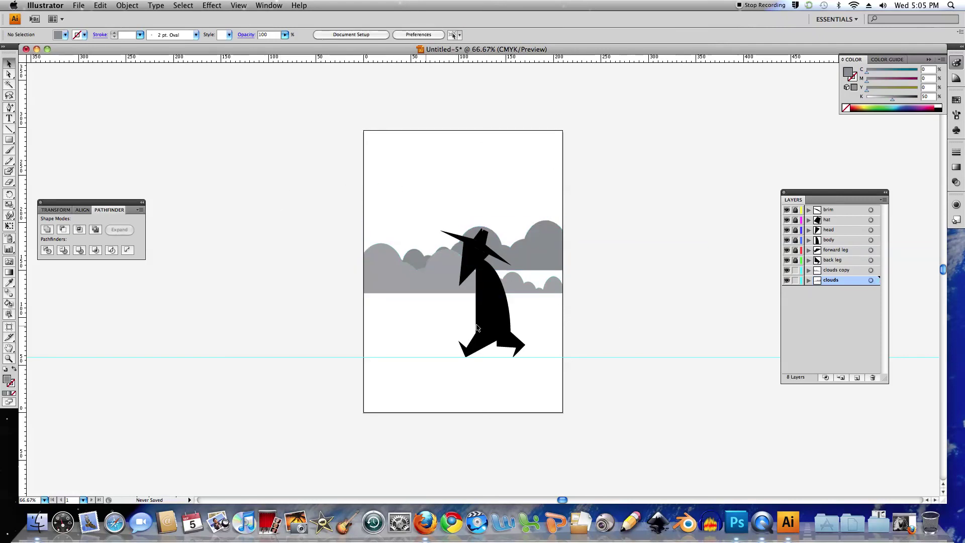
# Step: Create a new layer named footpath directly beneath the back leg layer
pyautogui.press('super+minus')
pyautogui.press('super+minus')
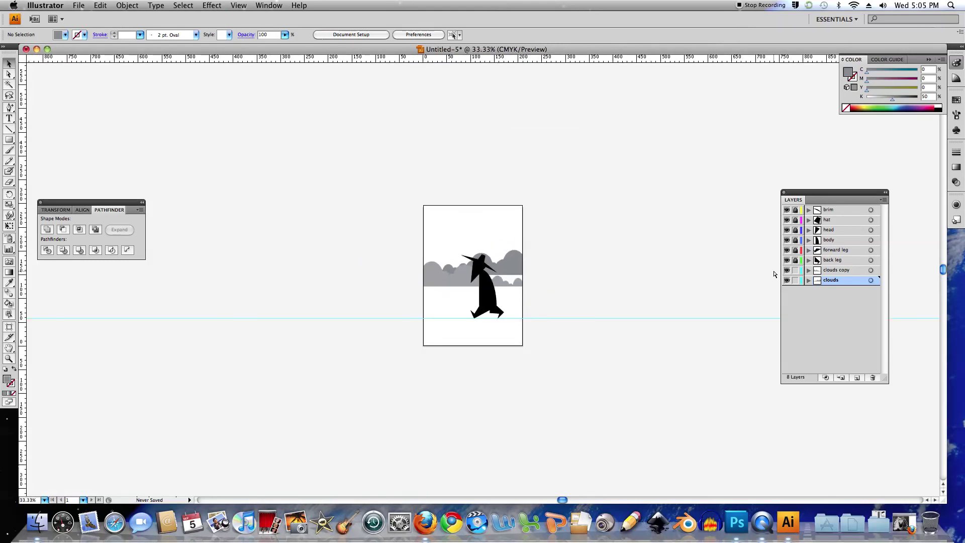
pyautogui.press('super+equal')
pyautogui.press('super+equal')
pyautogui.press('super+equal')
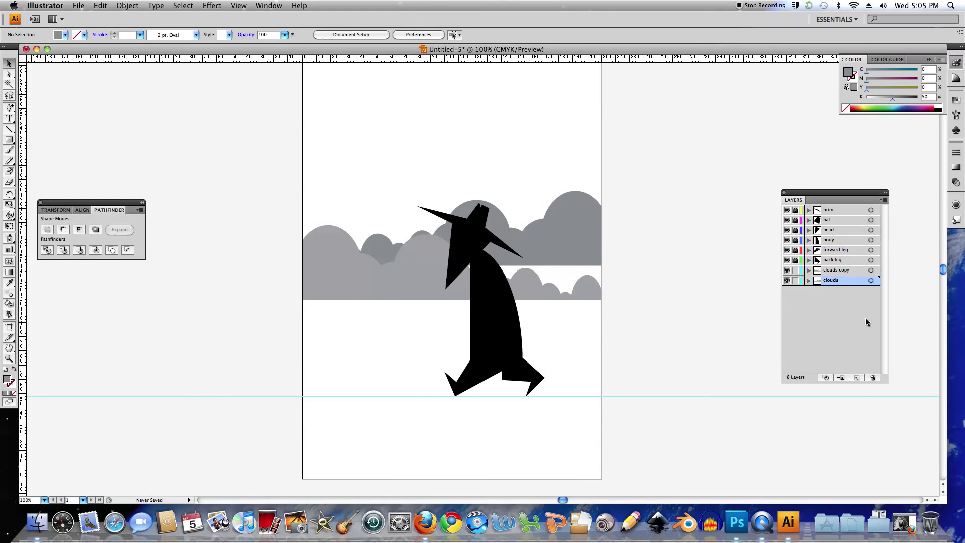
pyautogui.click(838, 260)
pyautogui.click(857, 378)
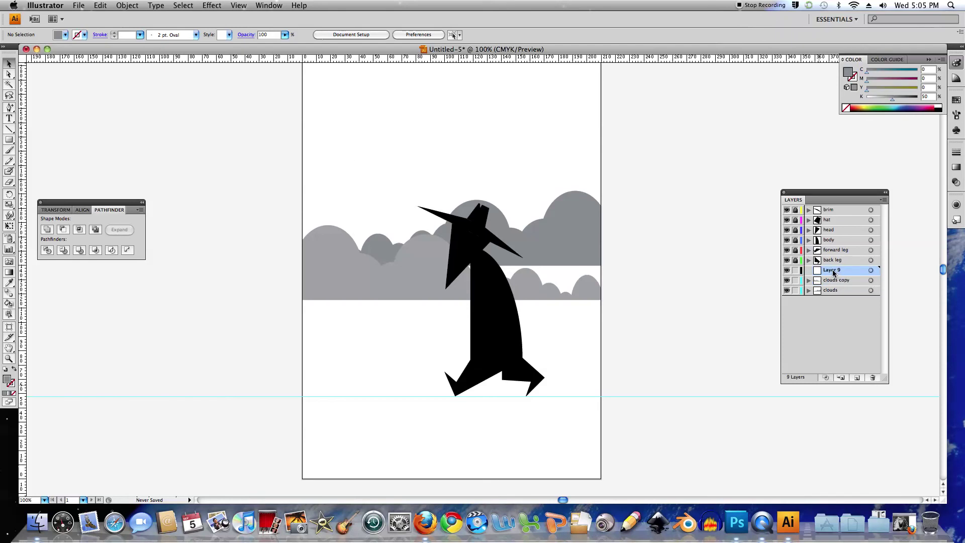
pyautogui.doubleClick(833, 272)
pyautogui.write('footpath')
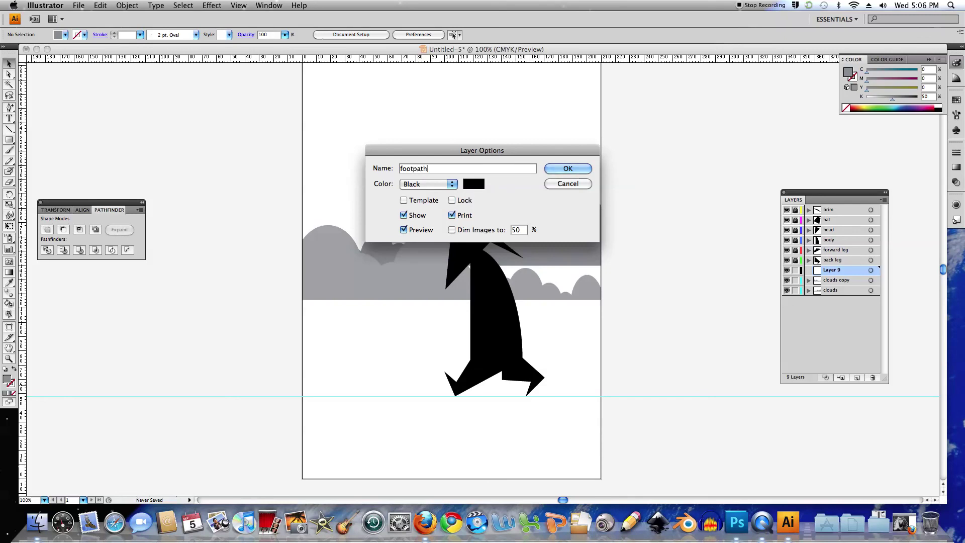
pyautogui.press('Return')
# Step: Draw a rectangle about 210 × 29.7 mm across the full page width behind the feet and move it down to about Y 69.3 mm
pyautogui.click(8, 141)
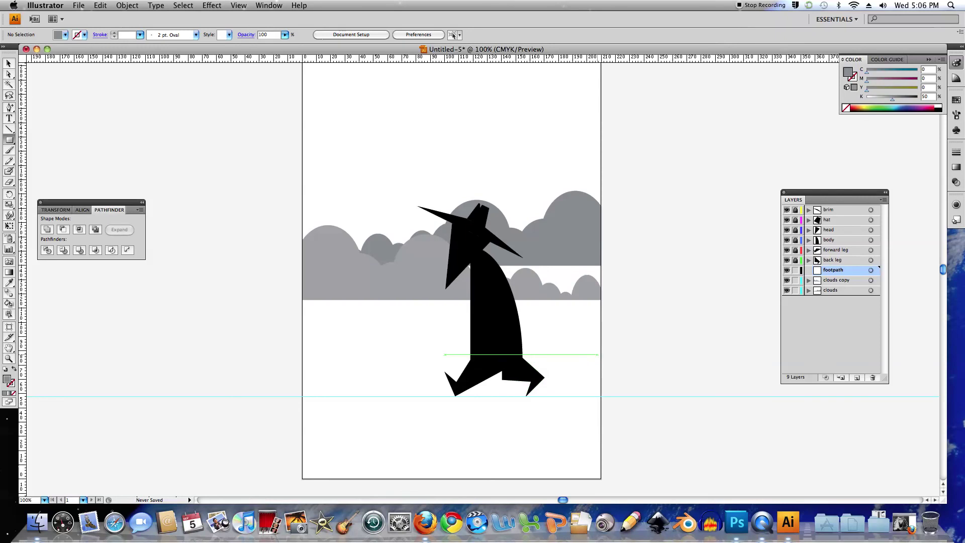
pyautogui.moveTo(601, 354); pyautogui.dragTo(301, 395)
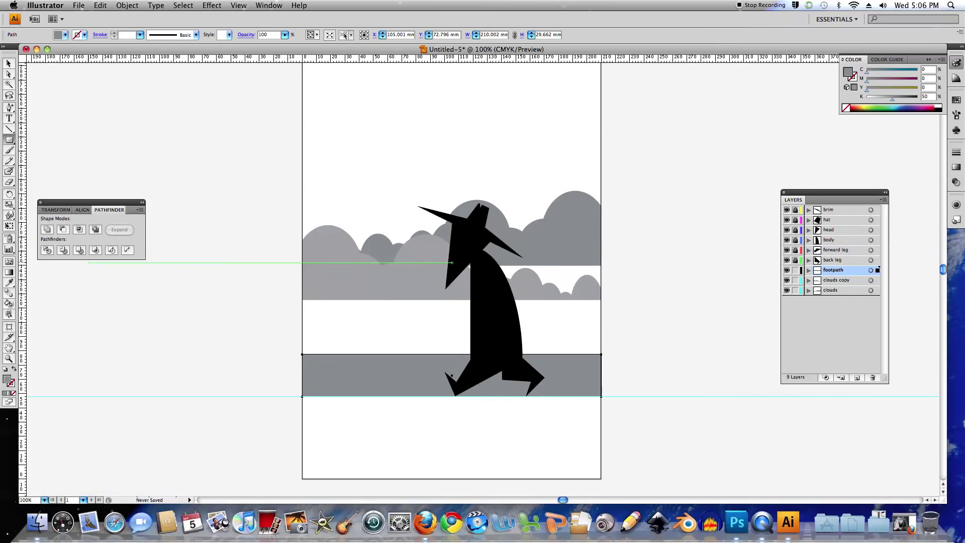
pyautogui.press('Down')
pyautogui.press('Down')
pyautogui.press('Down')
pyautogui.press('Down')
pyautogui.press('Down')
pyautogui.press('Down')
pyautogui.press('Down')
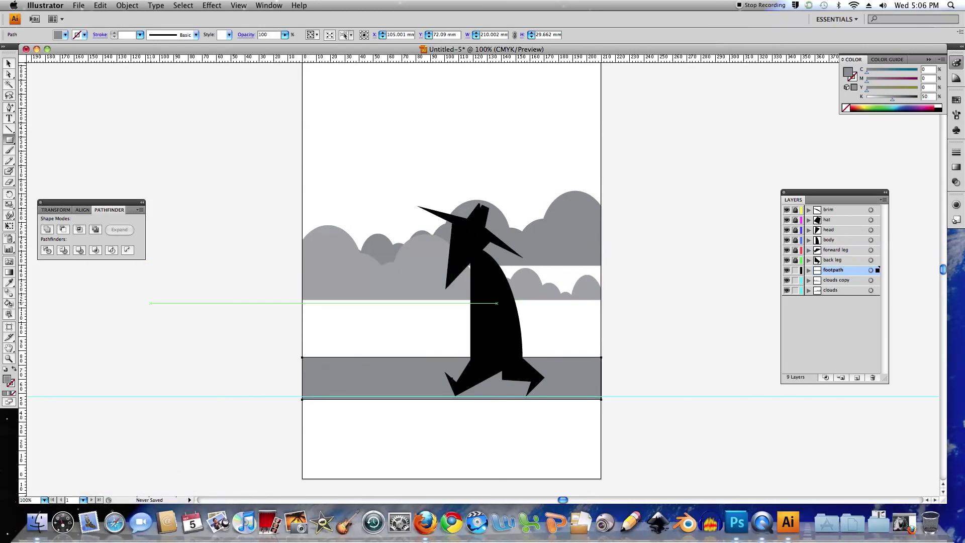
pyautogui.press('Down')
pyautogui.press('Down')
pyautogui.press('Down')
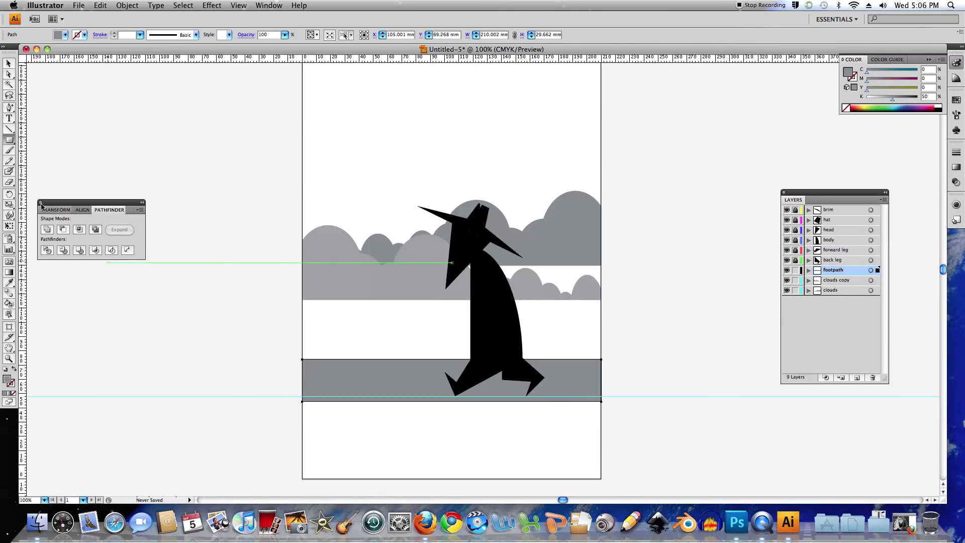
# Step: Extend the footpath rectangle's lower edge downward to a height of about 41.8 mm
pyautogui.click(9, 64)
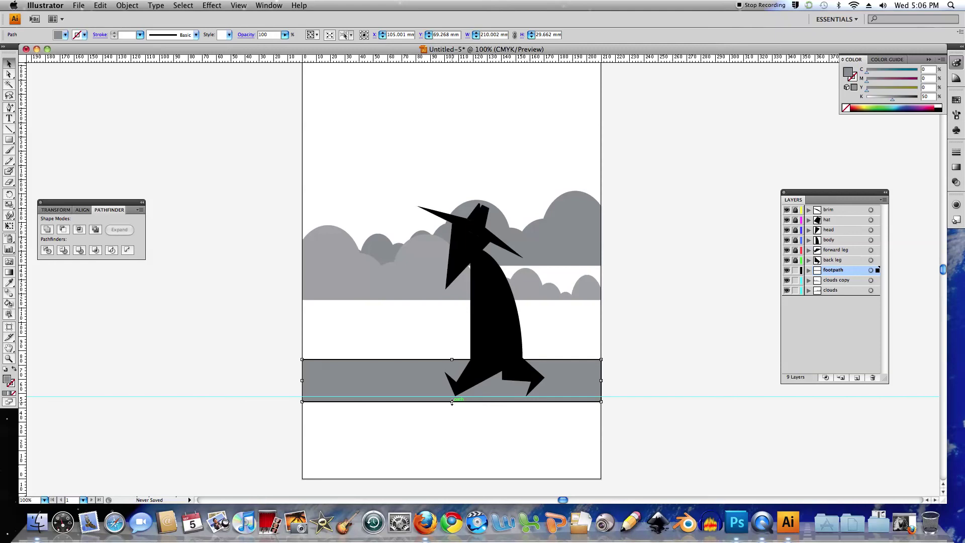
pyautogui.moveTo(452, 400); pyautogui.dragTo(451, 418)
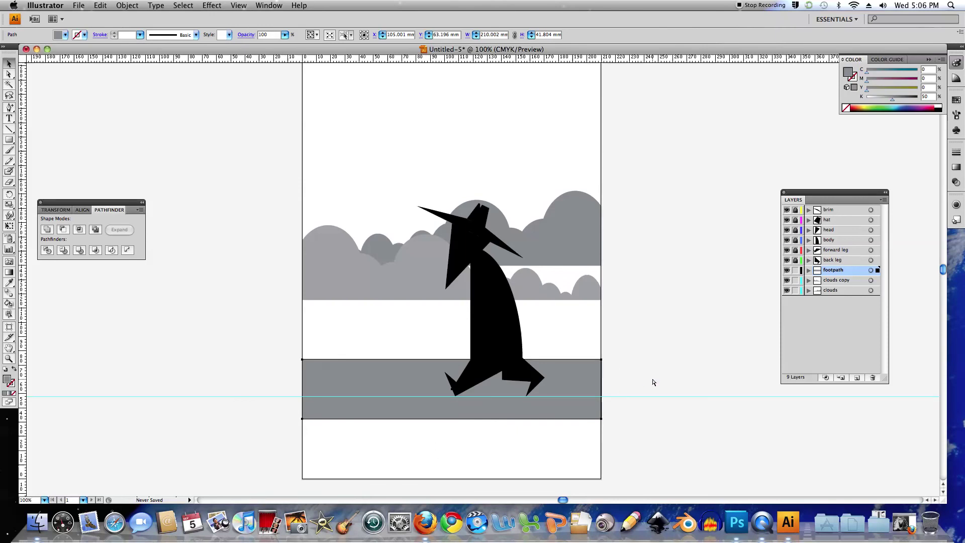
pyautogui.press('super+minus')
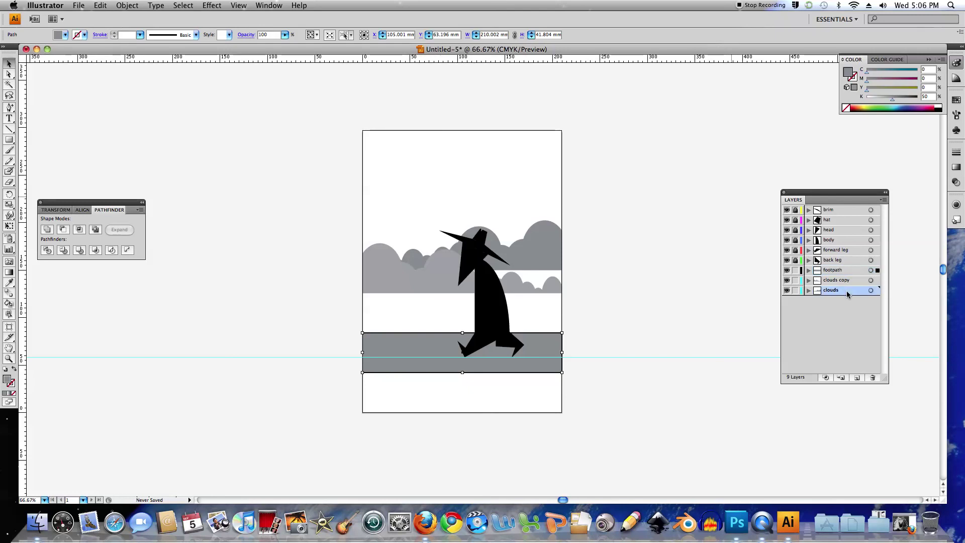
# Step: Add a new layer at the bottom of the layer stack, below clouds, and name it moon
pyautogui.click(856, 377)
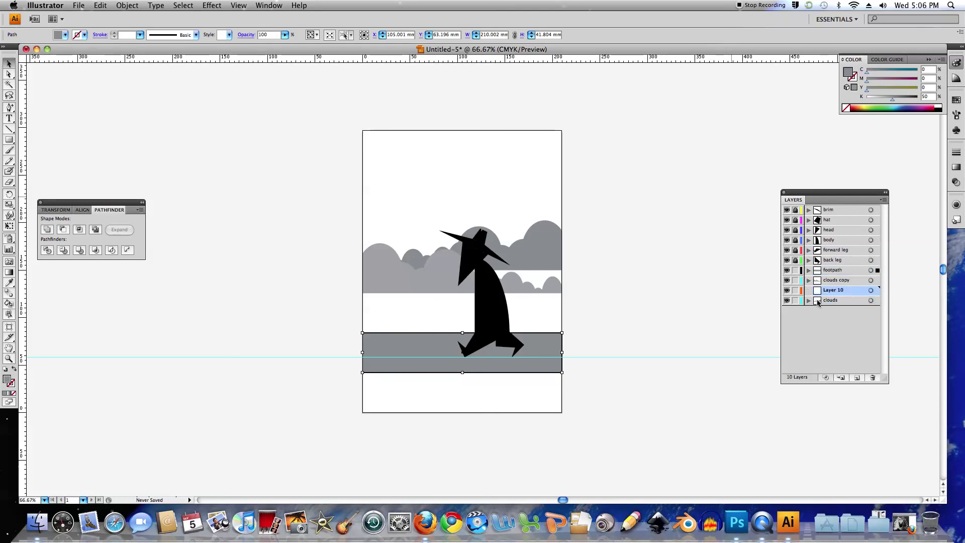
pyautogui.moveTo(818, 293); pyautogui.dragTo(819, 301)
pyautogui.doubleClick(834, 302)
pyautogui.write('moon')
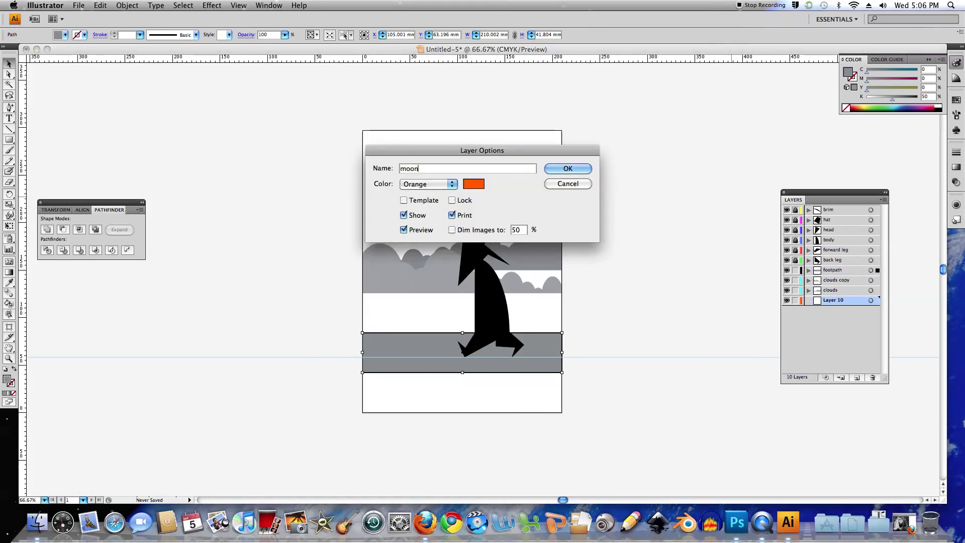
pyautogui.press('Return')
# Step: Draw a circle about 55.8 mm in diameter above the clouds behind the hat and fill it with 10% black
pyautogui.moveTo(9, 140); pyautogui.dragTo(33, 162)
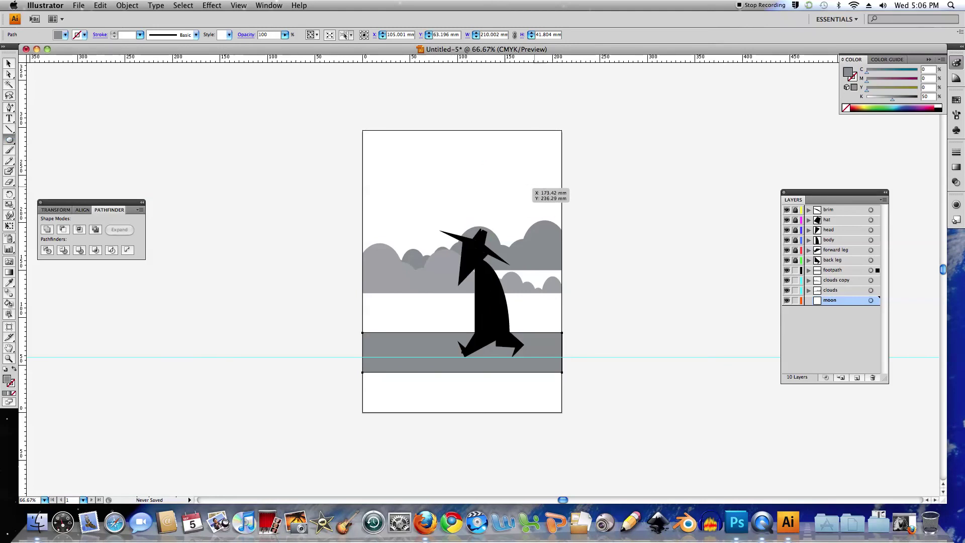
pyautogui.moveTo(532, 187); pyautogui.dragTo(495, 240)
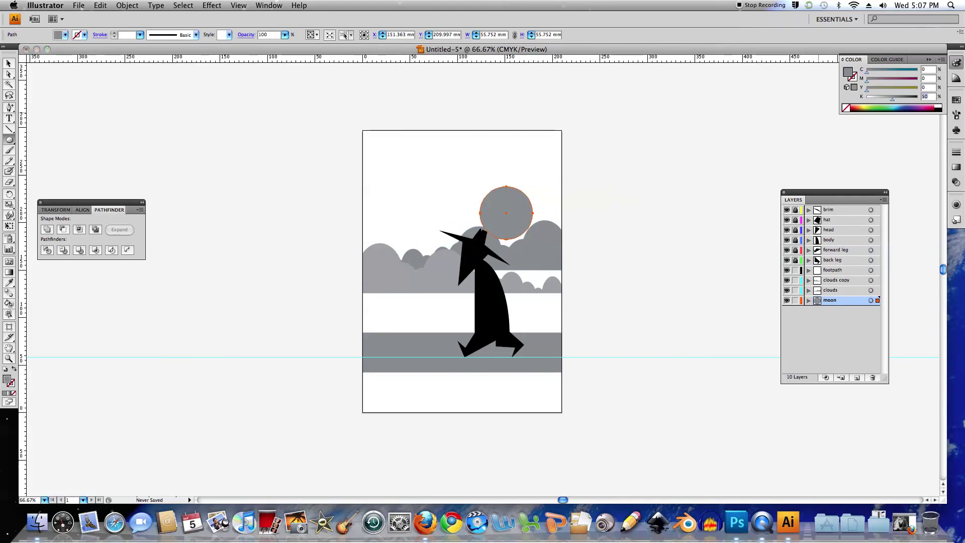
pyautogui.write('10')
pyautogui.press('Return')
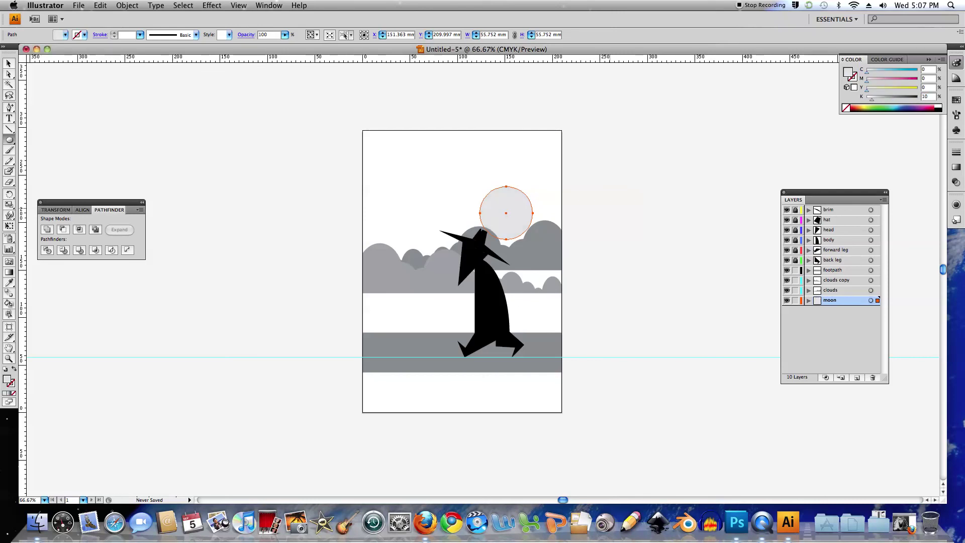
# Step: Nudge the moon circle down and right to about X 154.2 mm, Y 205.8 mm, and deselect it
pyautogui.press('v')
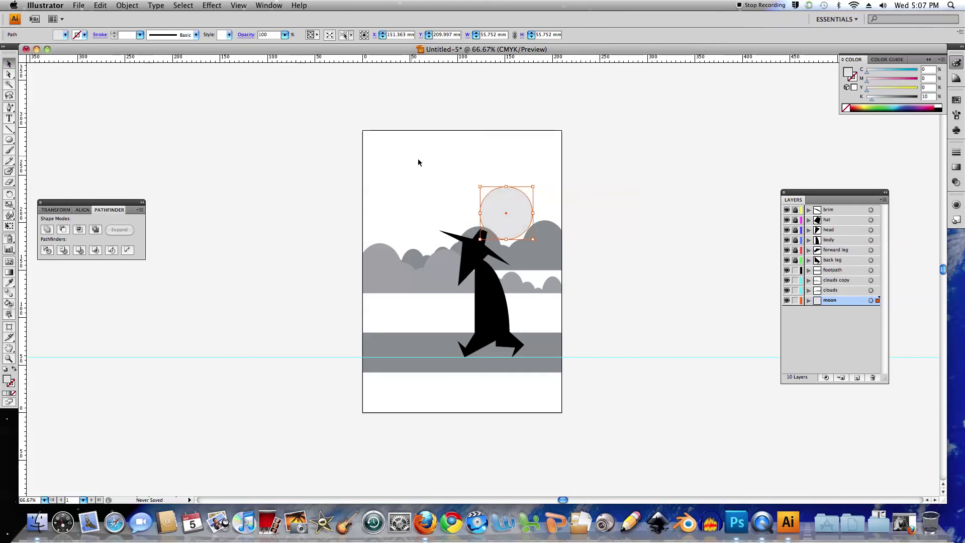
pyautogui.click(584, 190)
pyautogui.click(519, 216)
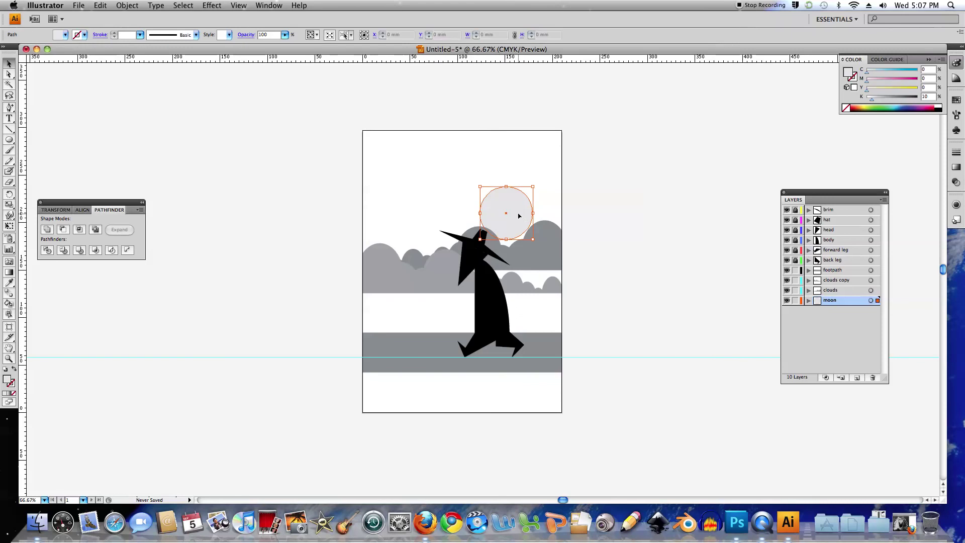
pyautogui.press('Down')
pyautogui.press('Down')
pyautogui.press('Down')
pyautogui.press('Down')
pyautogui.press('Down')
pyautogui.press('Down')
pyautogui.press('Down')
pyautogui.press('Down')
pyautogui.press('Down')
pyautogui.press('Down')
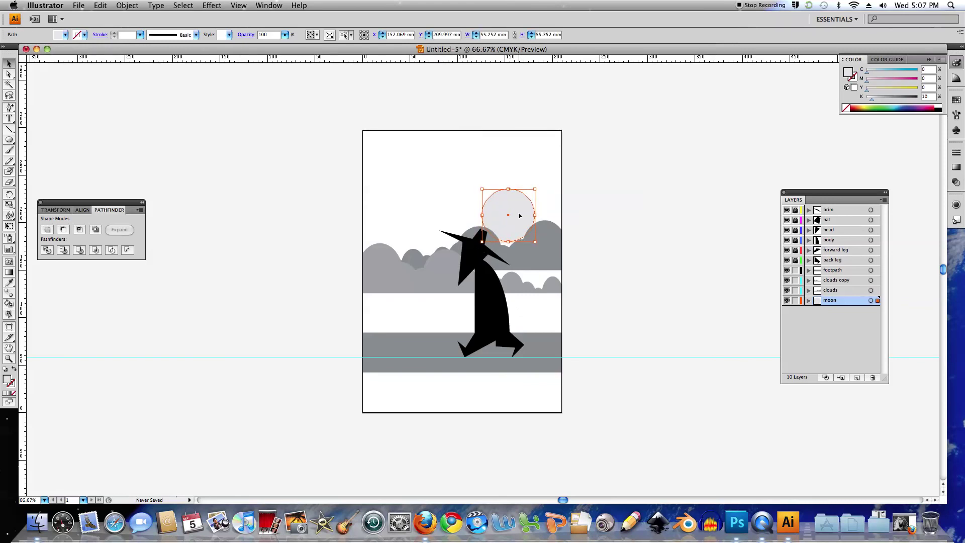
pyautogui.press('Right')
pyautogui.press('Right')
pyautogui.press('Right')
pyautogui.press('Right')
pyautogui.press('Right')
pyautogui.press('Right')
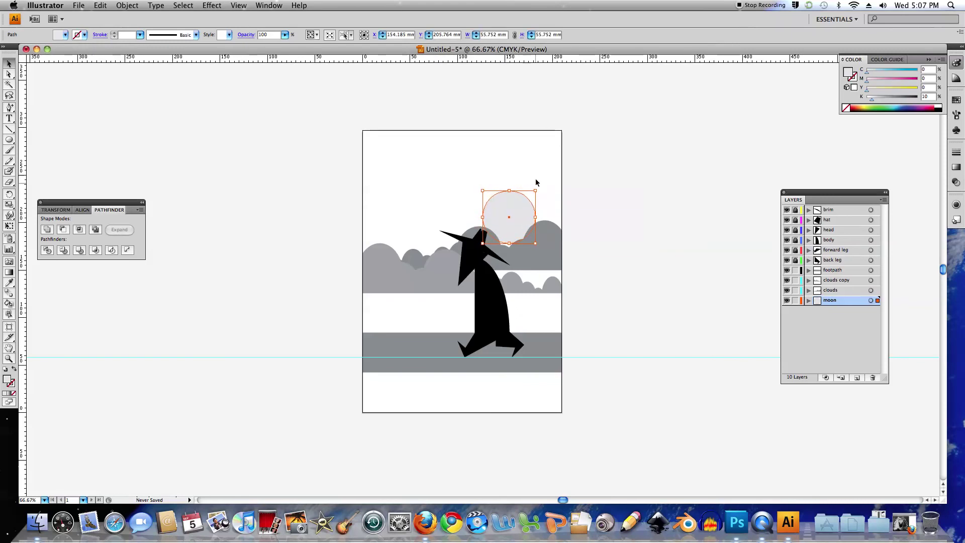
pyautogui.click(641, 193)
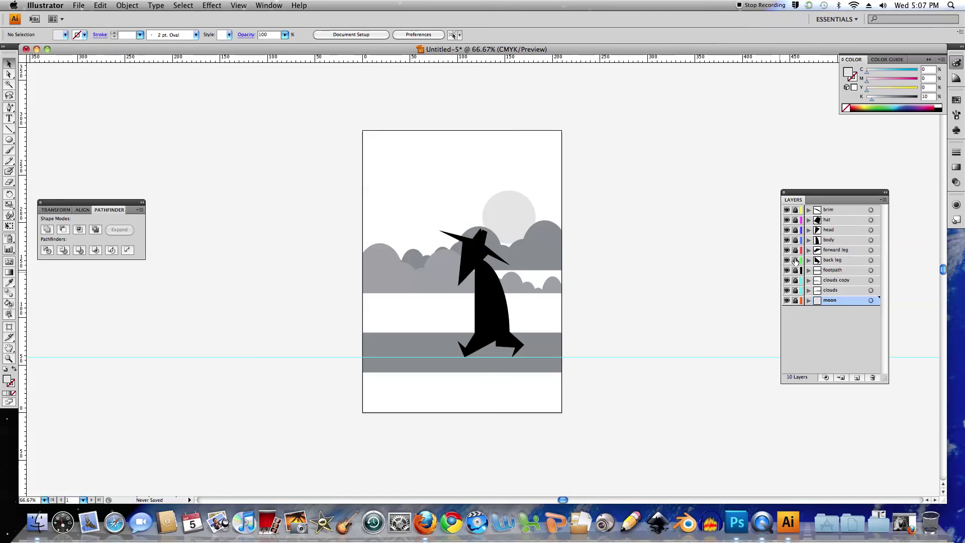
# Step: Unlock the character's layers from back leg up to brim, select all its parts and nudge the whole figure to the right
pyautogui.moveTo(795, 260); pyautogui.dragTo(795, 243)
pyautogui.moveTo(424, 222); pyautogui.dragTo(528, 372)
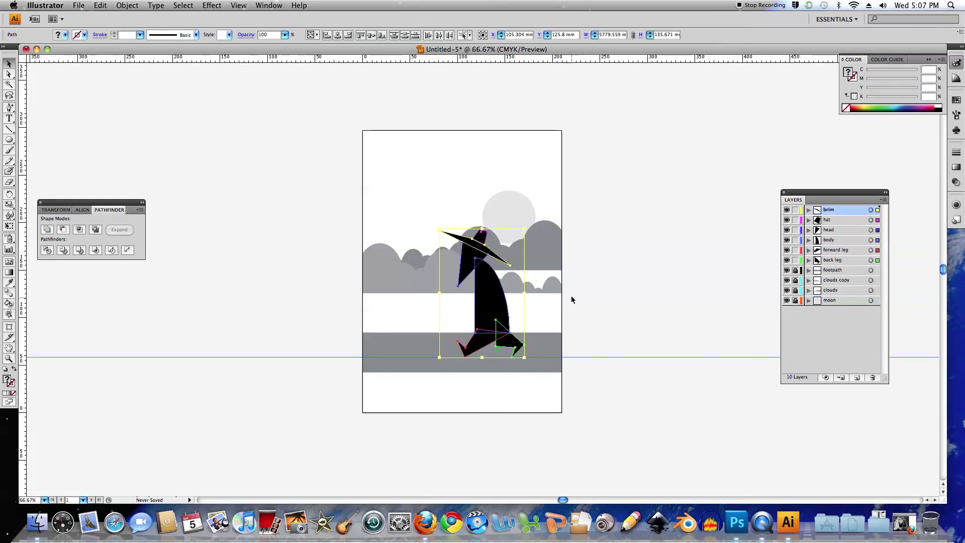
pyautogui.press('Right')
pyautogui.press('Right')
pyautogui.press('Right')
pyautogui.press('Right')
pyautogui.press('Right')
pyautogui.press('Right')
pyautogui.press('Right')
pyautogui.press('Right')
pyautogui.press('Right')
pyautogui.press('Right')
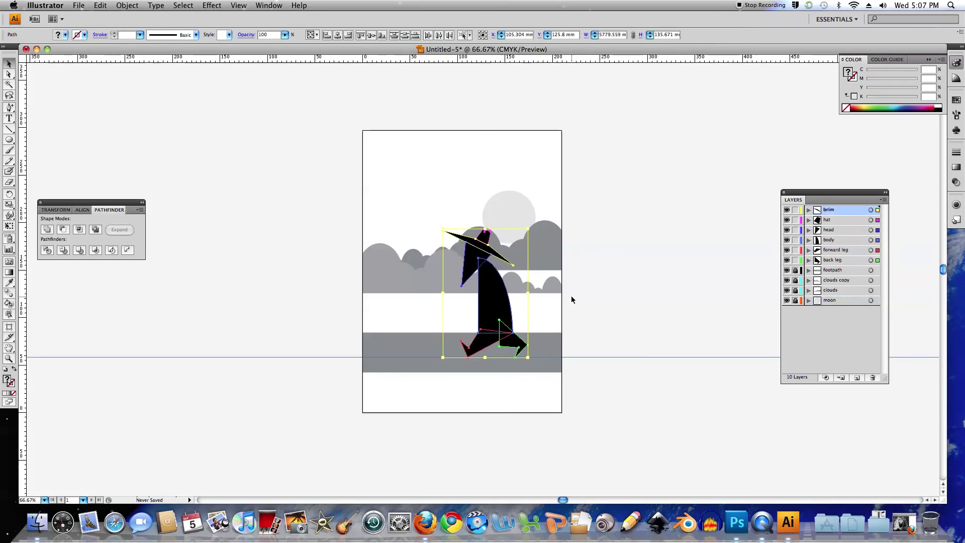
pyautogui.press('Right')
pyautogui.press('Right')
pyautogui.press('Right')
pyautogui.press('Right')
pyautogui.press('Right')
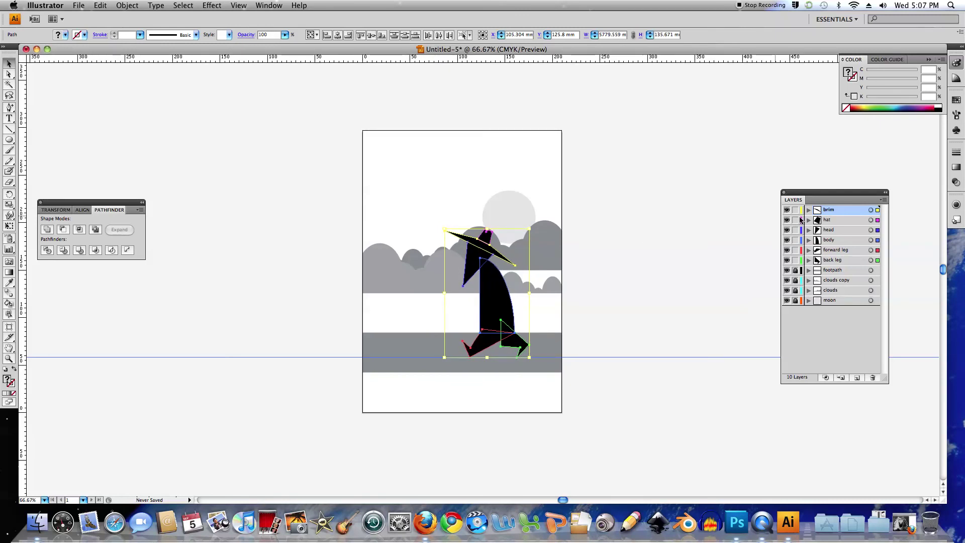
# Step: Duplicate the six character layers from brim down to back leg, and nudge the copied figure to the left of the original
pyautogui.keyDown('shift'); pyautogui.click(838, 262); pyautogui.keyUp('shift')
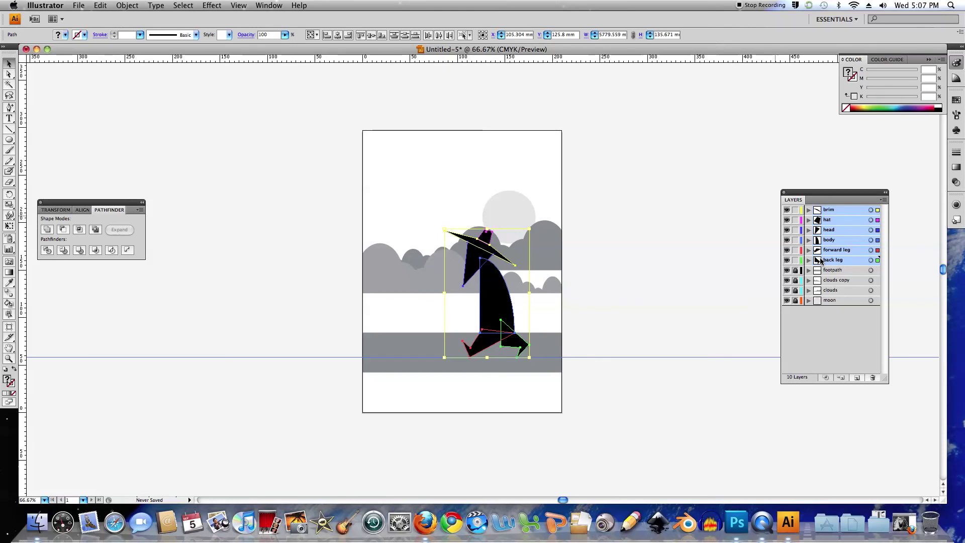
pyautogui.moveTo(817, 261); pyautogui.dragTo(857, 378)
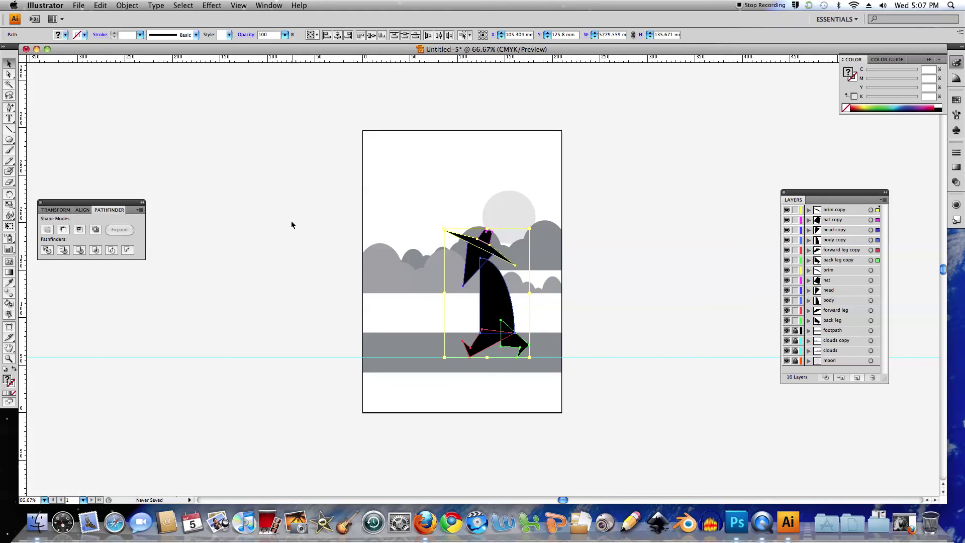
pyautogui.press('Left')
pyautogui.press('Left')
pyautogui.press('Left')
pyautogui.press('Left')
pyautogui.press('Left')
pyautogui.press('Left')
pyautogui.press('Left')
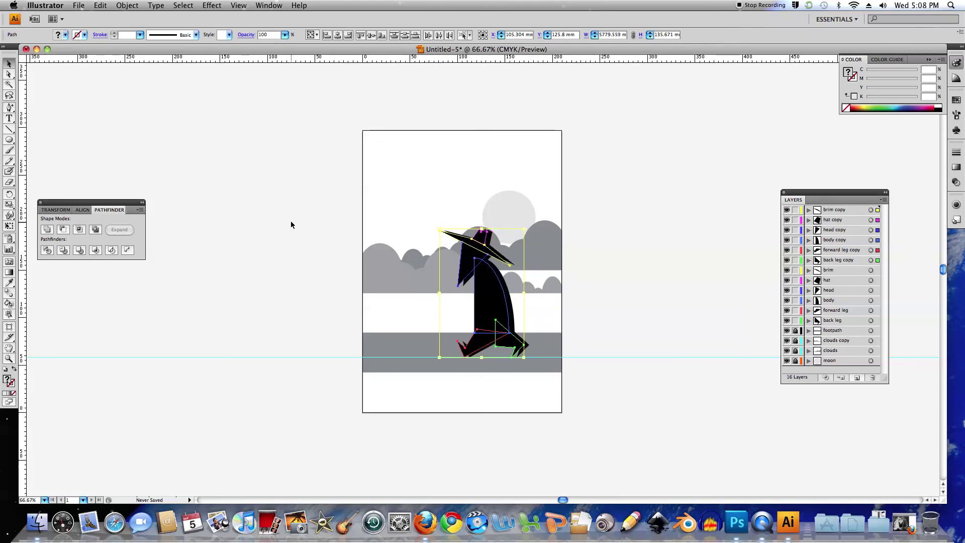
pyautogui.press('Left')
pyautogui.press('Left')
pyautogui.press('Left')
pyautogui.press('Left')
pyautogui.press('Left')
pyautogui.press('Left')
pyautogui.press('Left')
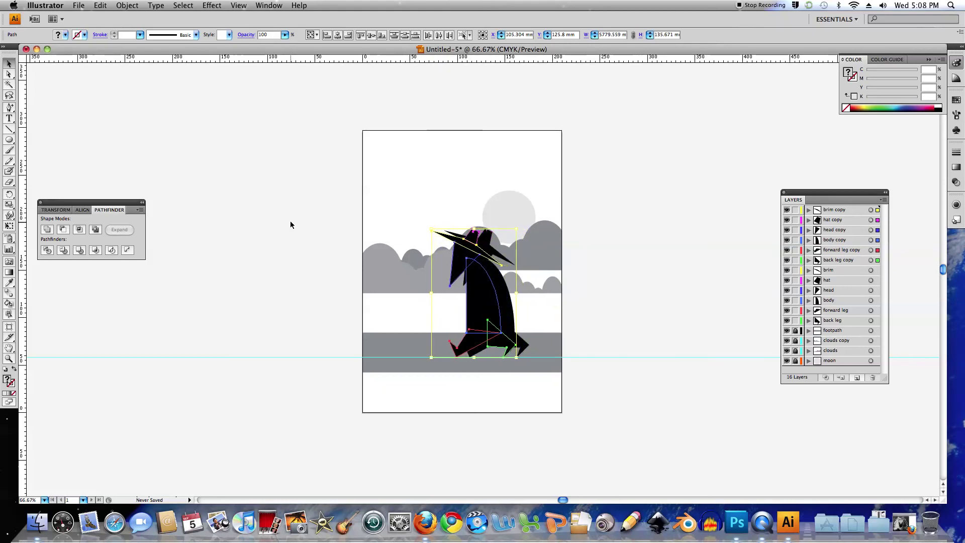
pyautogui.press('Left')
pyautogui.press('Left')
pyautogui.press('Left')
pyautogui.press('Left')
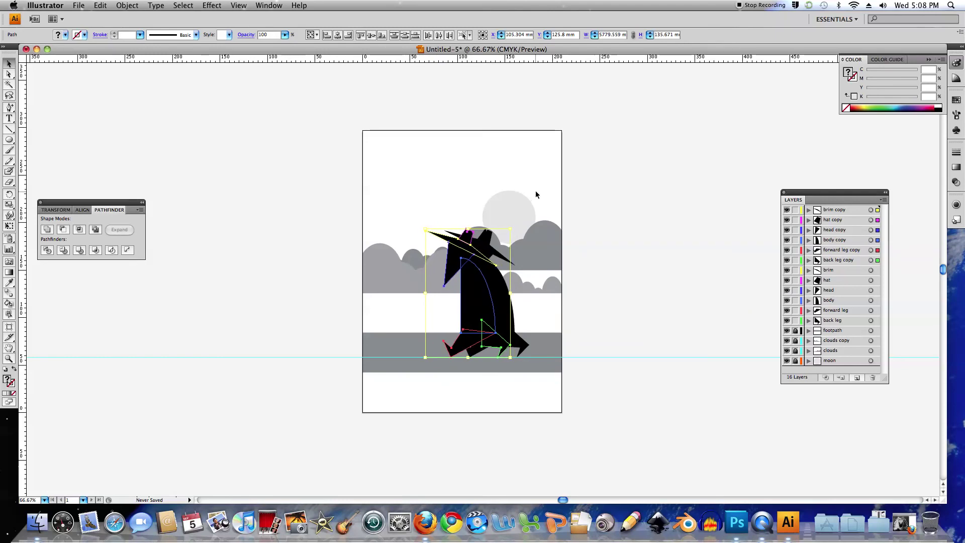
# Step: Reflect the copied figure across the vertical axis so it faces the original spy
pyautogui.click(127, 5)
pyautogui.moveTo(146, 18)
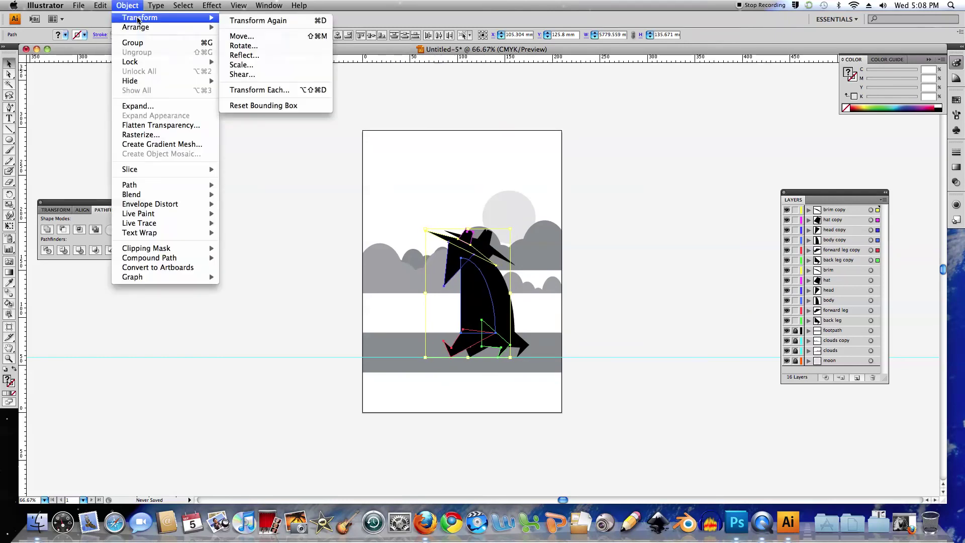
pyautogui.click(244, 55)
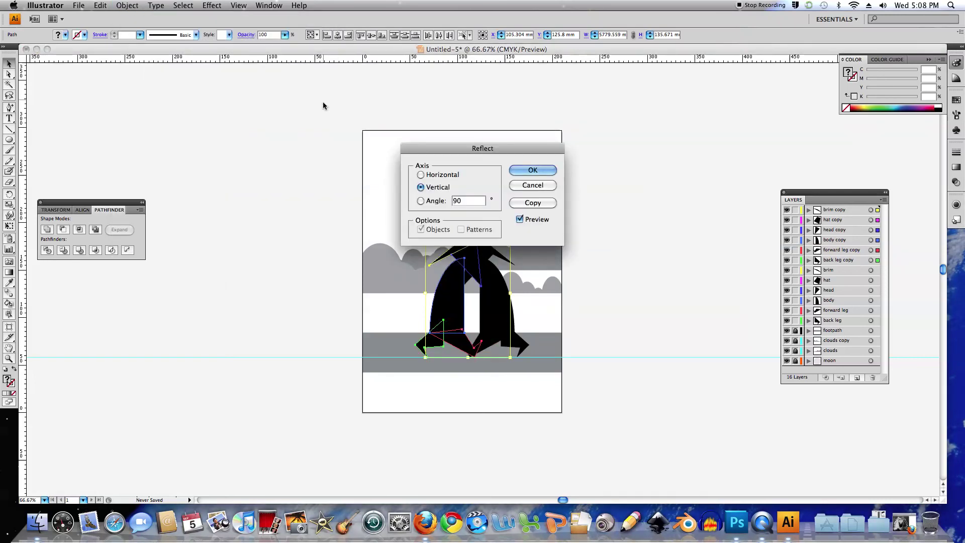
pyautogui.moveTo(459, 151); pyautogui.dragTo(300, 125)
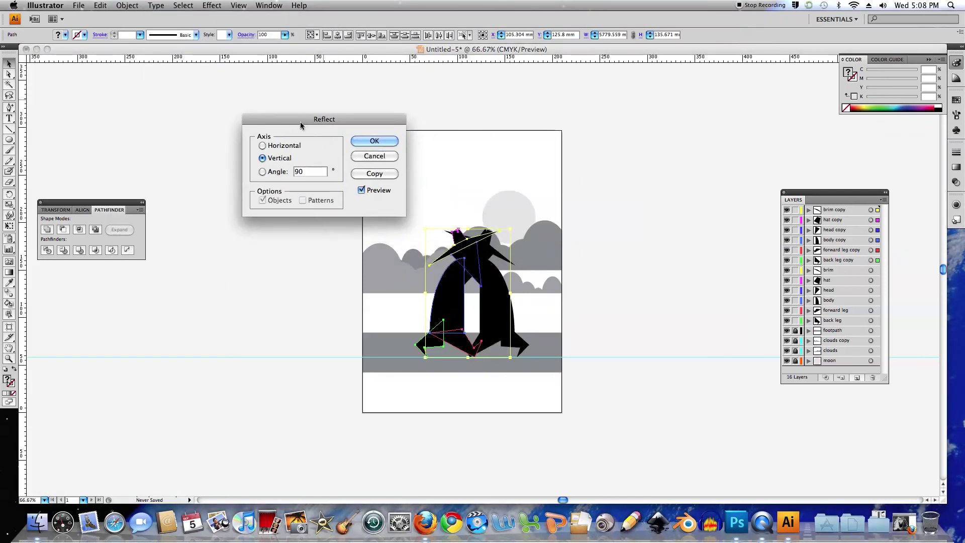
pyautogui.click(373, 140)
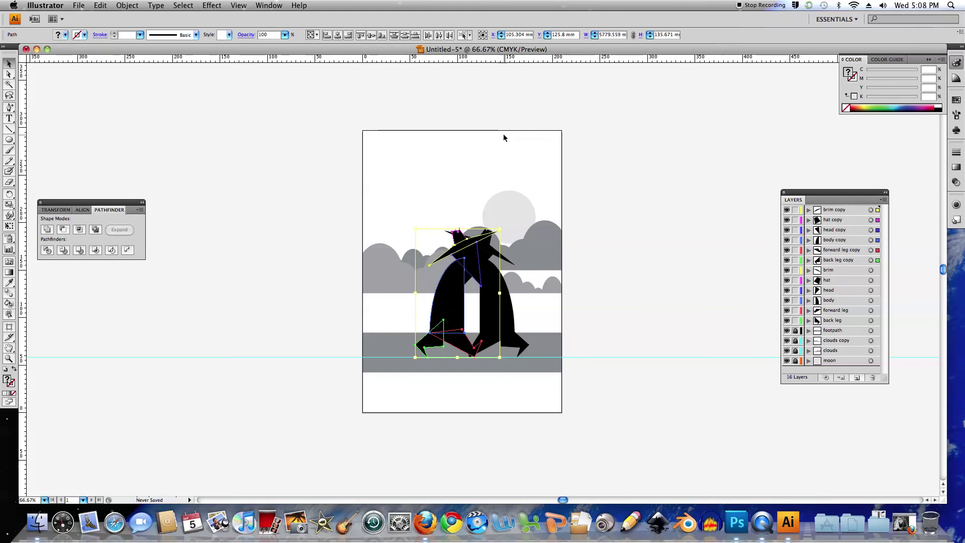
# Step: Nudge the mirrored figure left to about X 81.3 mm, separating its head and feet from the original's
pyautogui.press('Left')
pyautogui.press('Left')
pyautogui.press('Left')
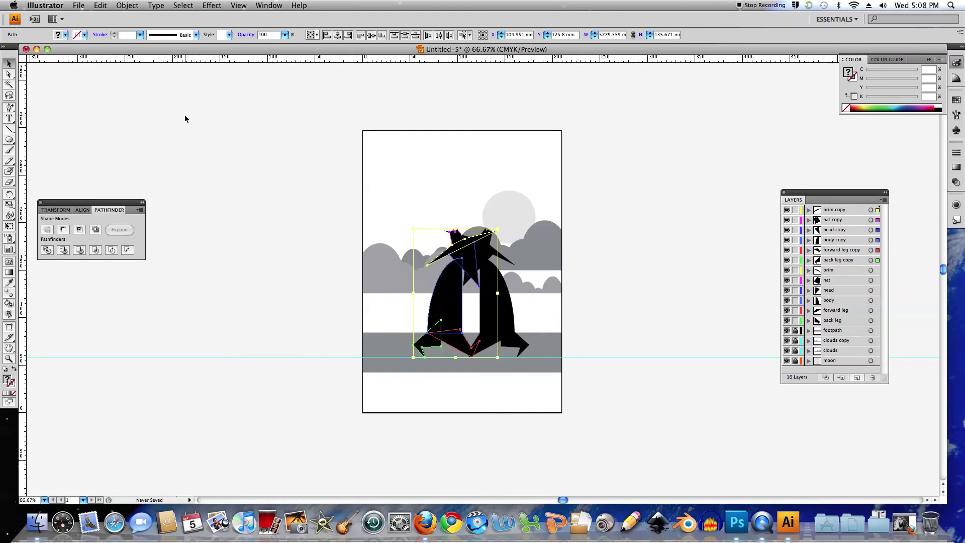
pyautogui.press('Left')
pyautogui.press('Left')
pyautogui.press('Left')
pyautogui.press('Left')
pyautogui.press('Left')
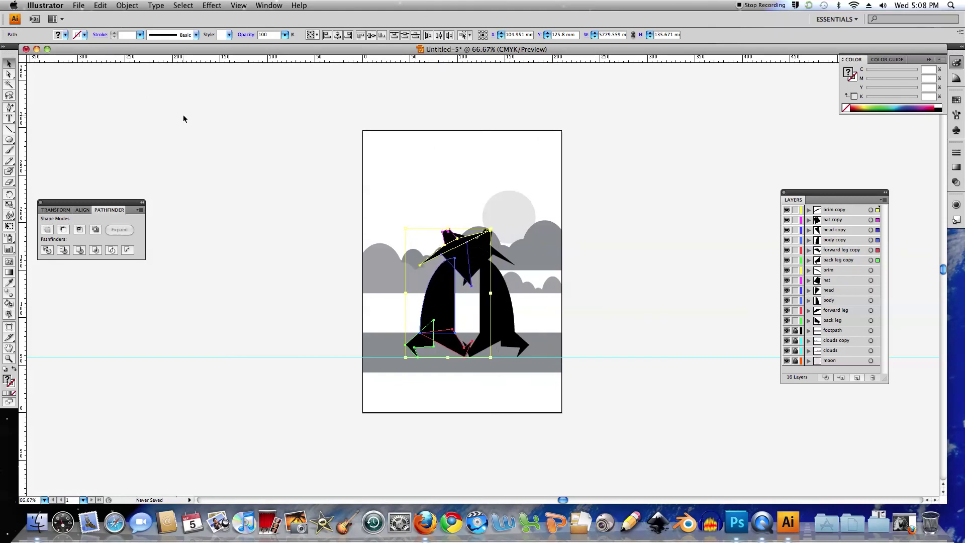
pyautogui.press('Left')
pyautogui.press('Left')
pyautogui.press('Left')
pyautogui.press('Left')
pyautogui.press('Left')
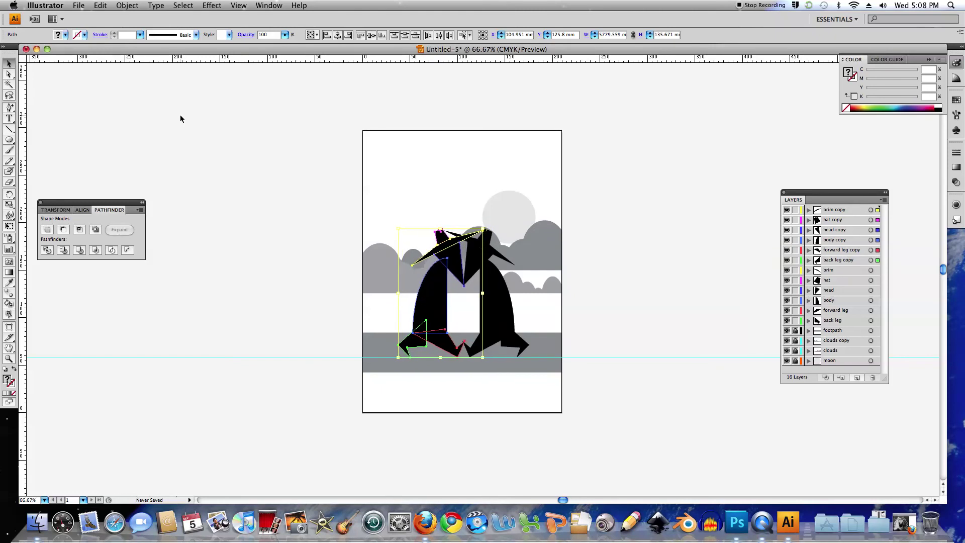
pyautogui.press('Left')
pyautogui.press('Left')
pyautogui.press('Left')
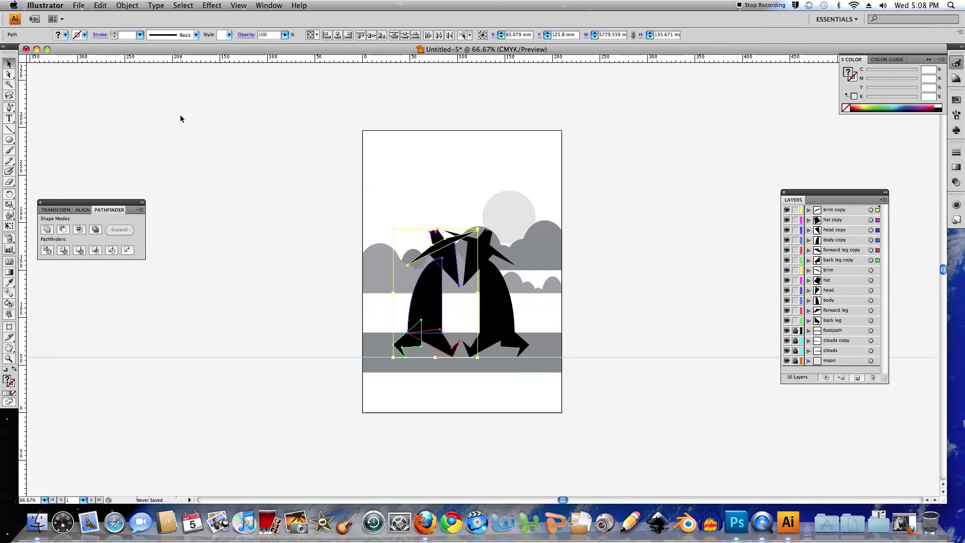
pyautogui.press('Left')
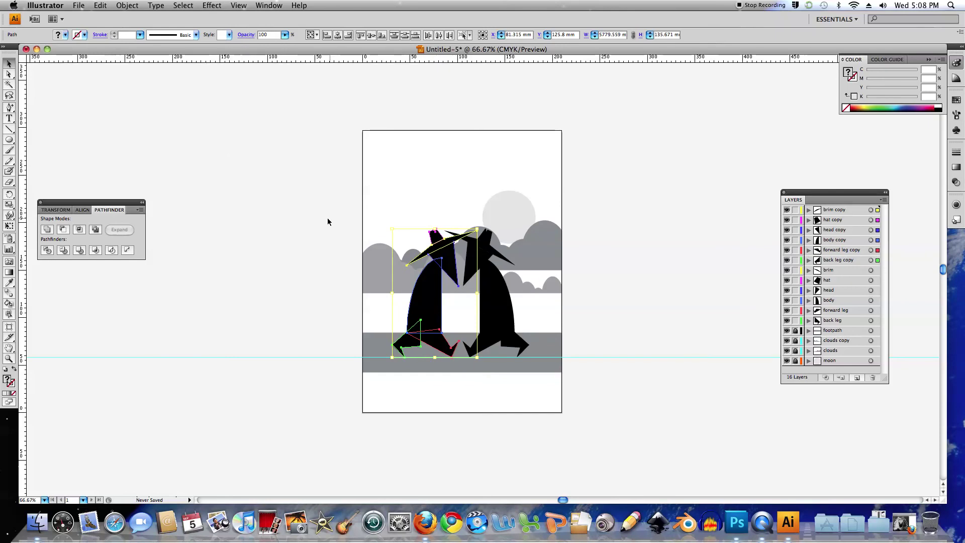
# Step: Select both figures, nudge them right together to about X 96 mm to centre them on the page, and deselect
pyautogui.moveTo(324, 203); pyautogui.dragTo(551, 373)
pyautogui.press('Right')
pyautogui.press('Right')
pyautogui.press('Right')
pyautogui.press('Right')
pyautogui.press('Right')
pyautogui.press('Right')
pyautogui.press('Right')
pyautogui.press('Right')
pyautogui.press('Right')
pyautogui.press('Right')
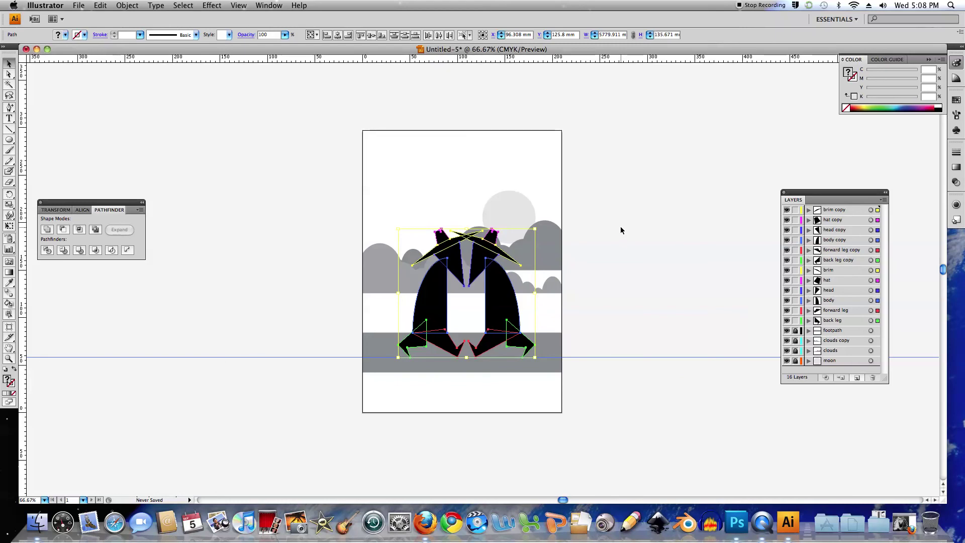
pyautogui.press('Left')
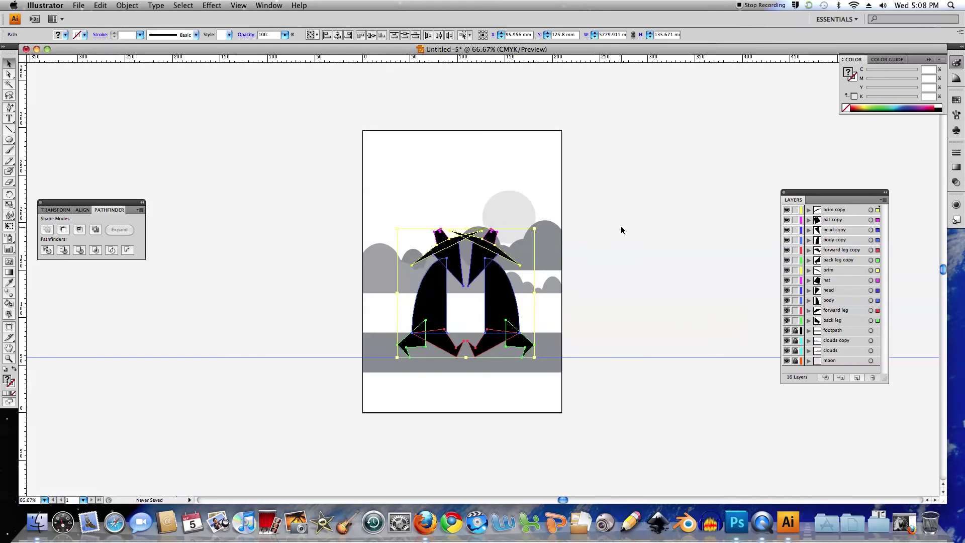
pyautogui.click(639, 255)
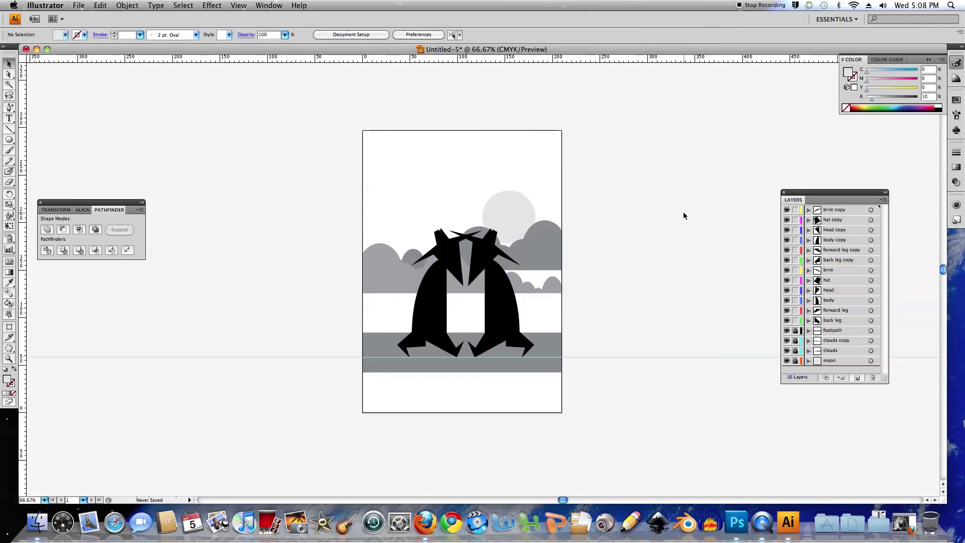
# Step: Save the artwork to the Desktop as spy.ai in Adobe Illustrator format, with Illustrator CS4 as the version
pyautogui.click(79, 6)
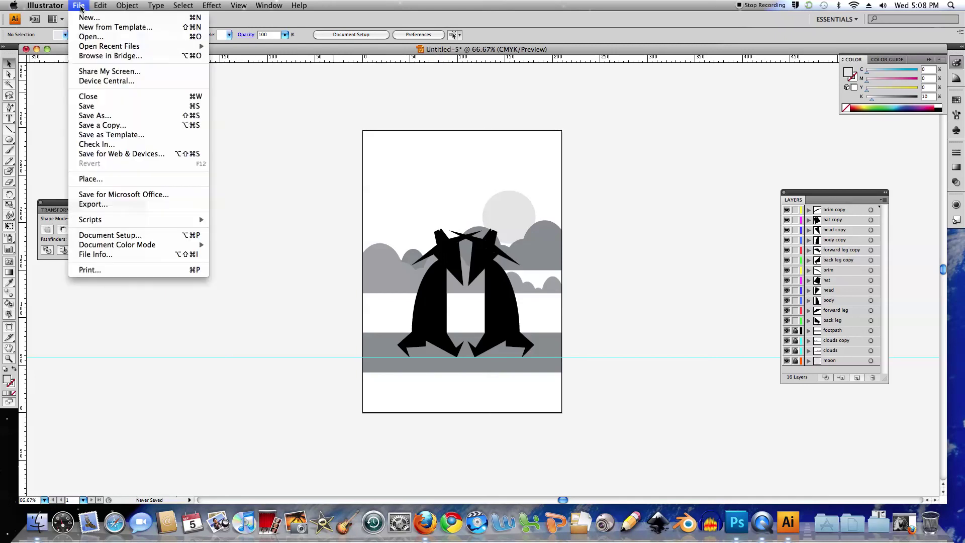
pyautogui.click(96, 115)
pyautogui.write('spy.ai')
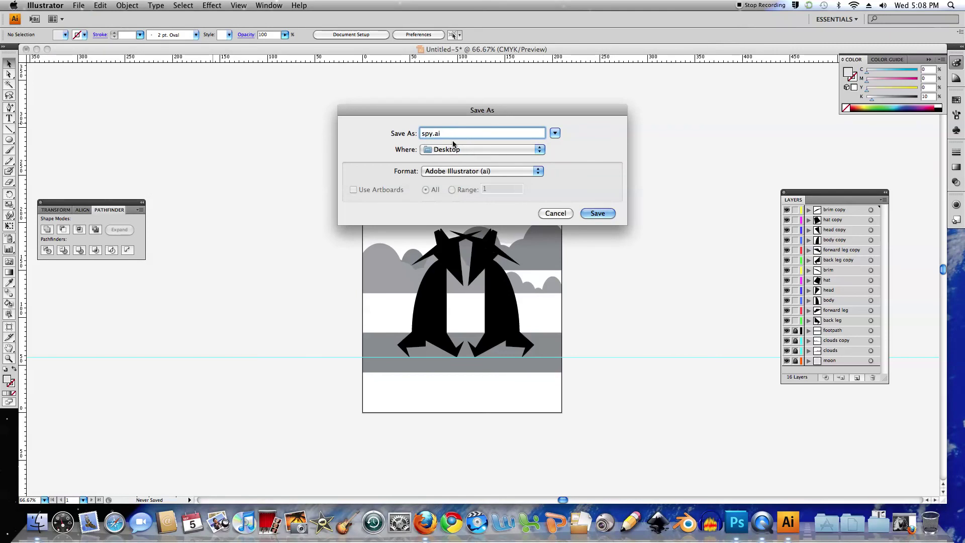
pyautogui.click(602, 213)
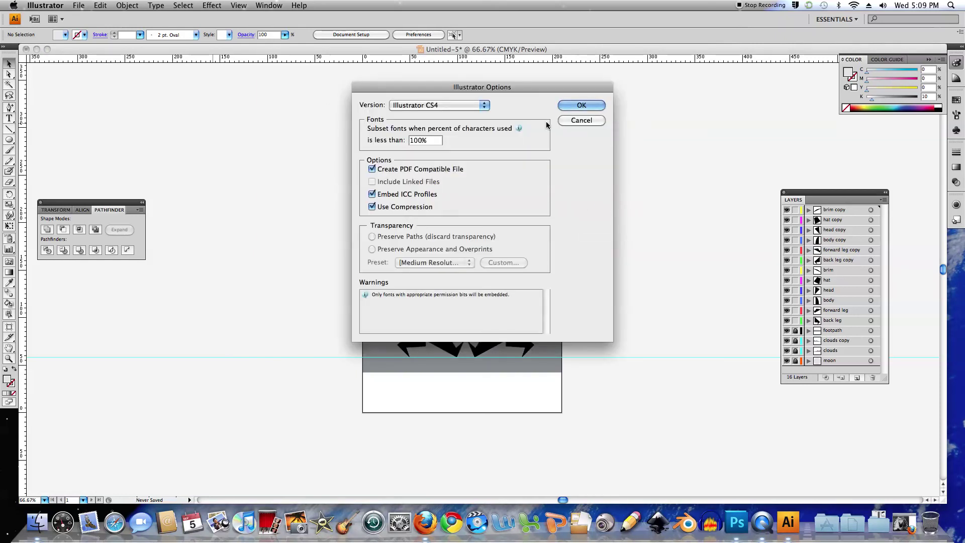
pyautogui.click(581, 106)
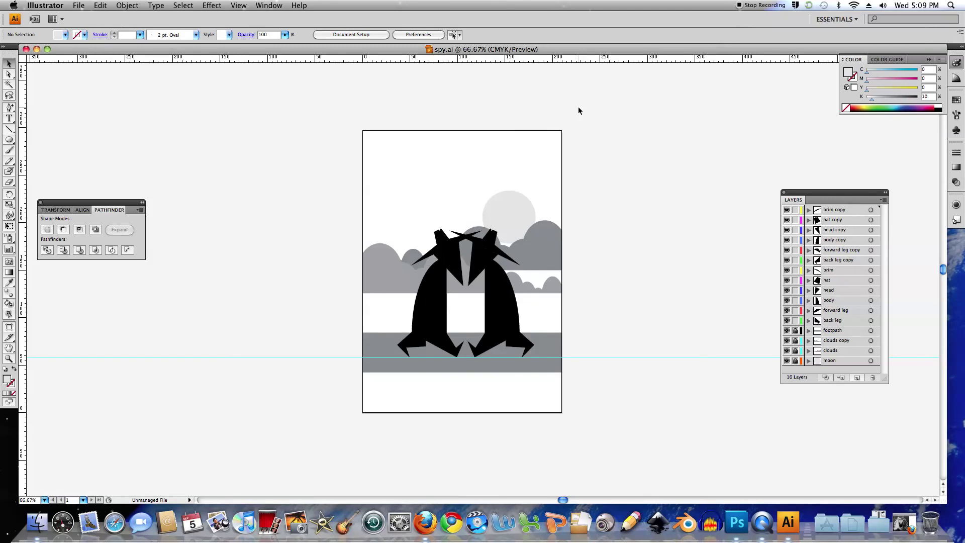